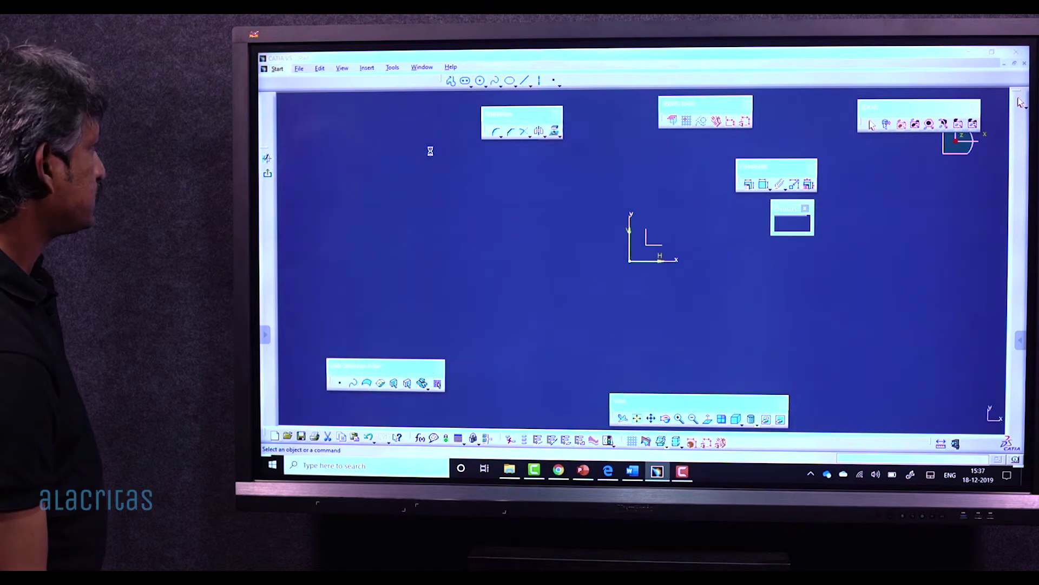
Step: Restore the contents and the default positions of all toolbars through the Customize settings
left_click(489, 127)
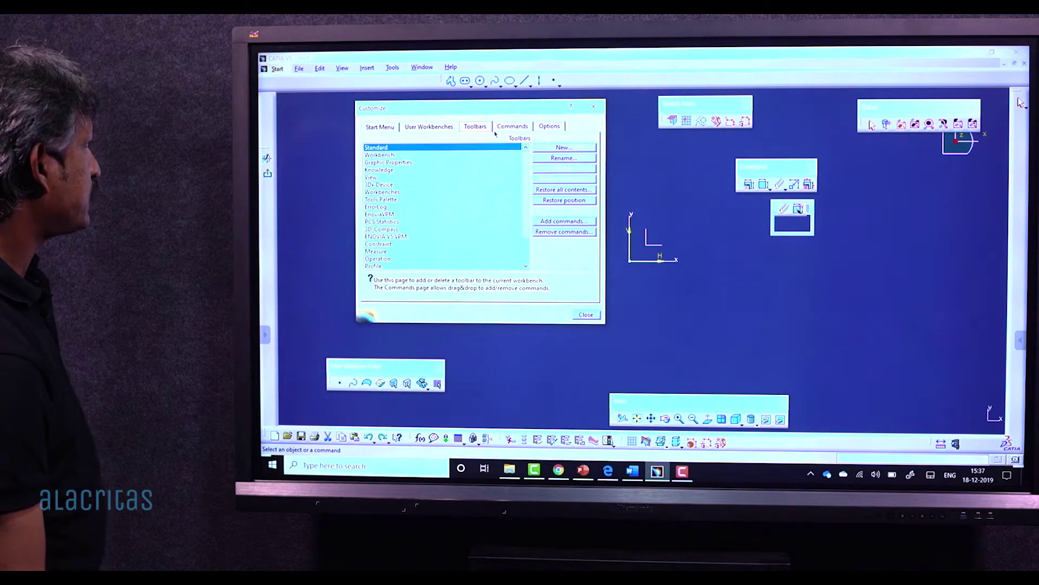
left_click(564, 190)
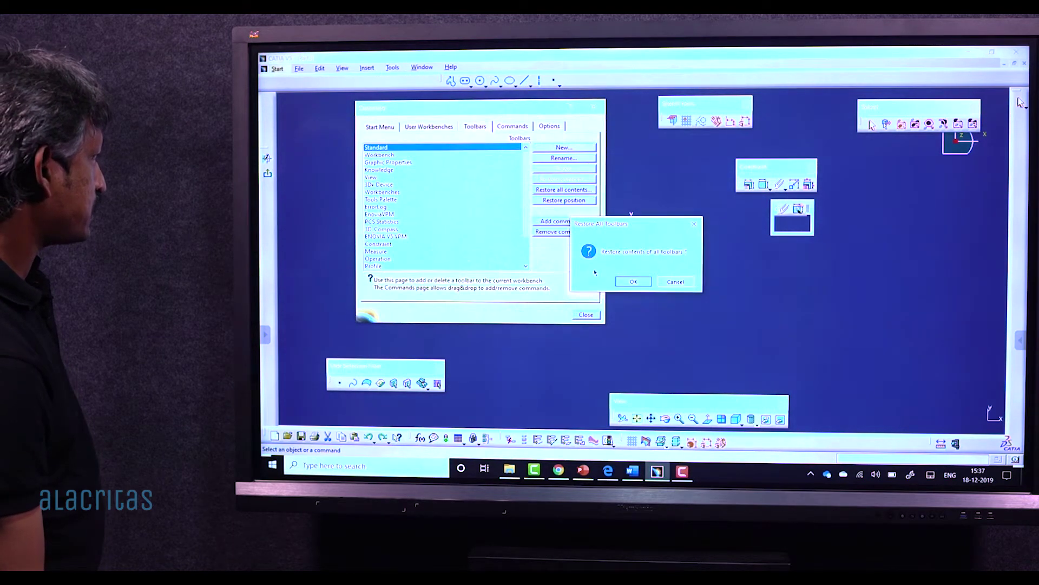
left_click(633, 281)
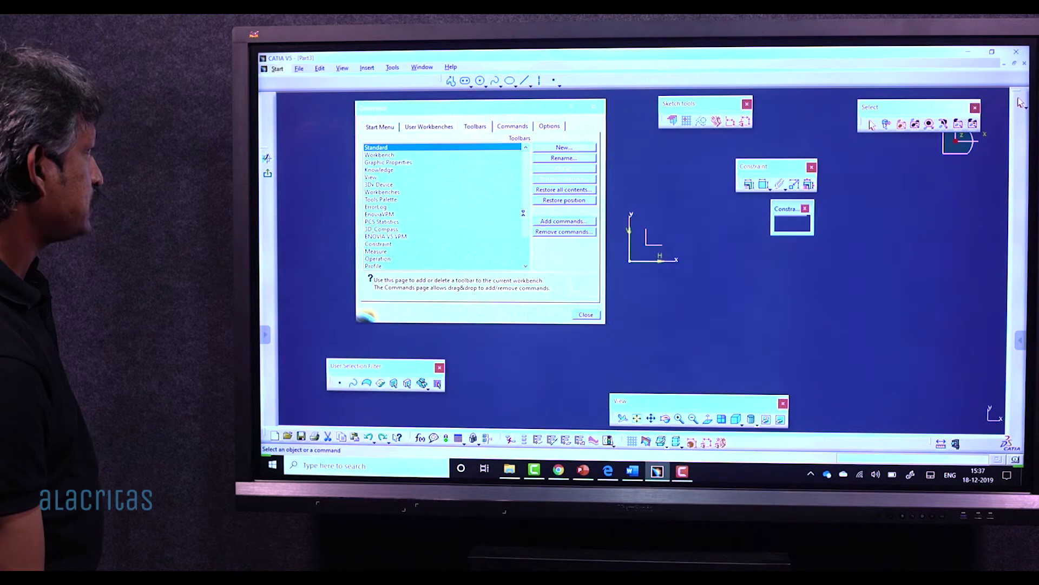
left_click(552, 201)
left_click(627, 279)
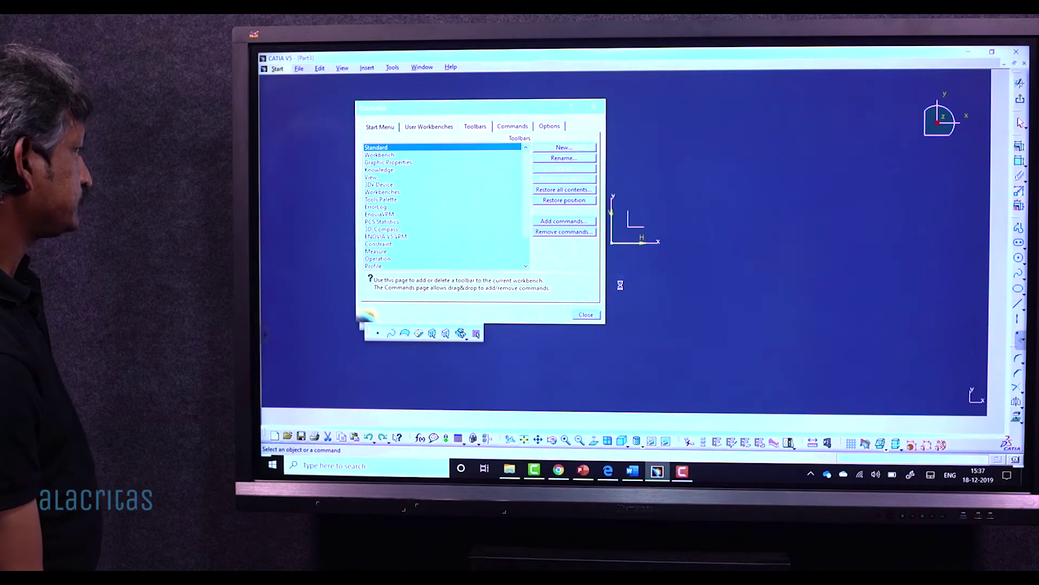
left_click(582, 312)
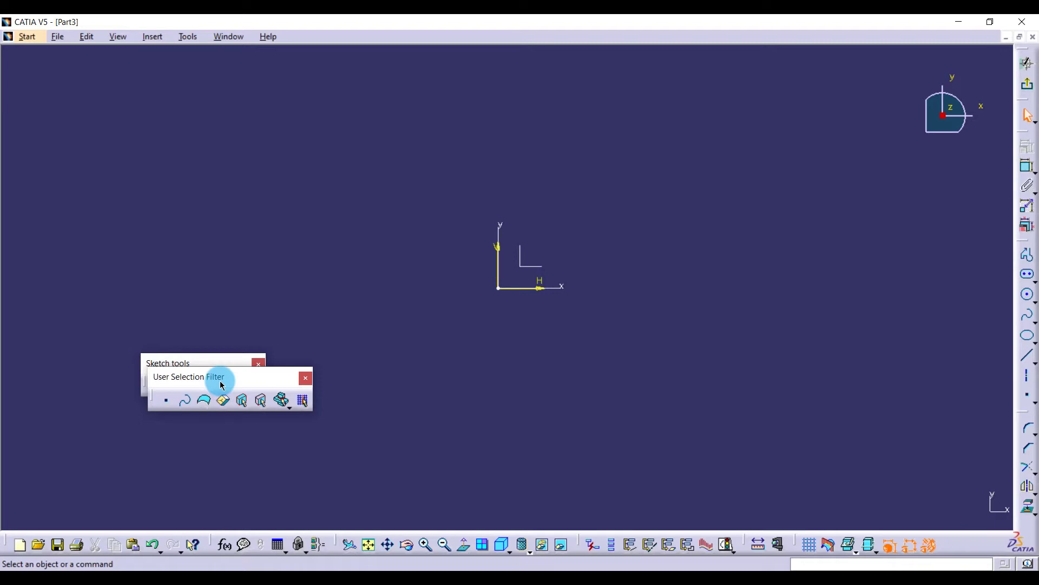
Step: Place the floating User Selection Filter and Sketch tools toolbars side by side along the lower edge of the drawing area
left_click_drag(222, 386, 42, 479)
mouse_move(156, 362)
left_mouse_down()
mouse_move(212, 427)
mouse_move(241, 509)
mouse_move(214, 491)
left_mouse_up()
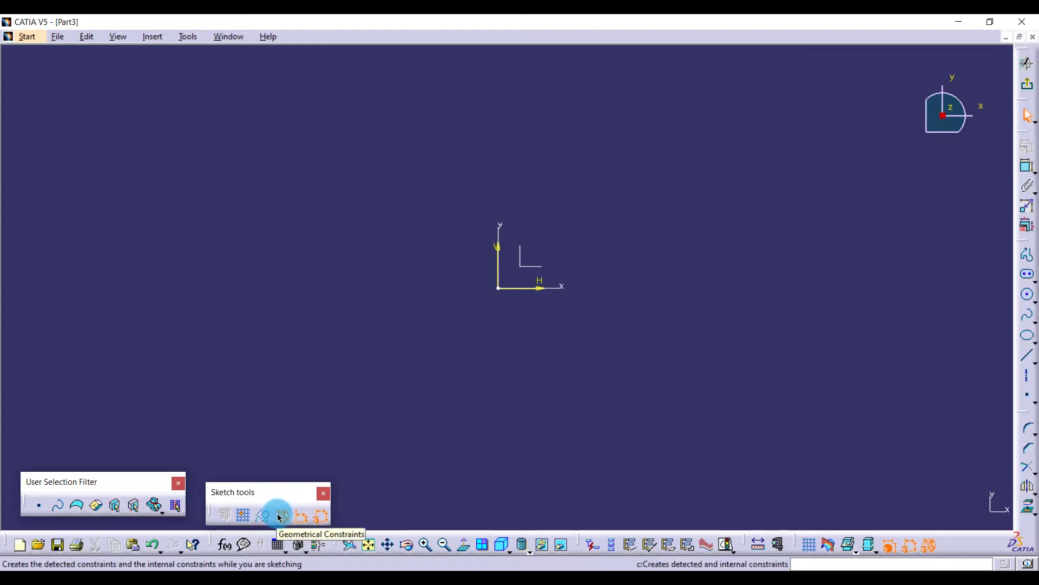
left_click(320, 521)
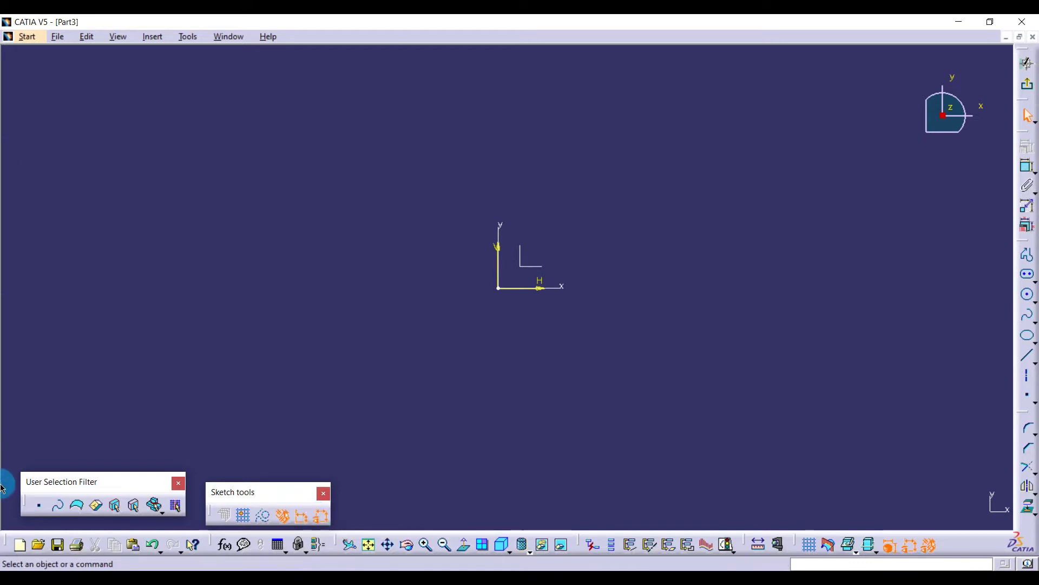
Step: Undock the Standard, Knowledge and View toolbars so they float over the drawing area
left_click_drag(6, 548, 76, 78)
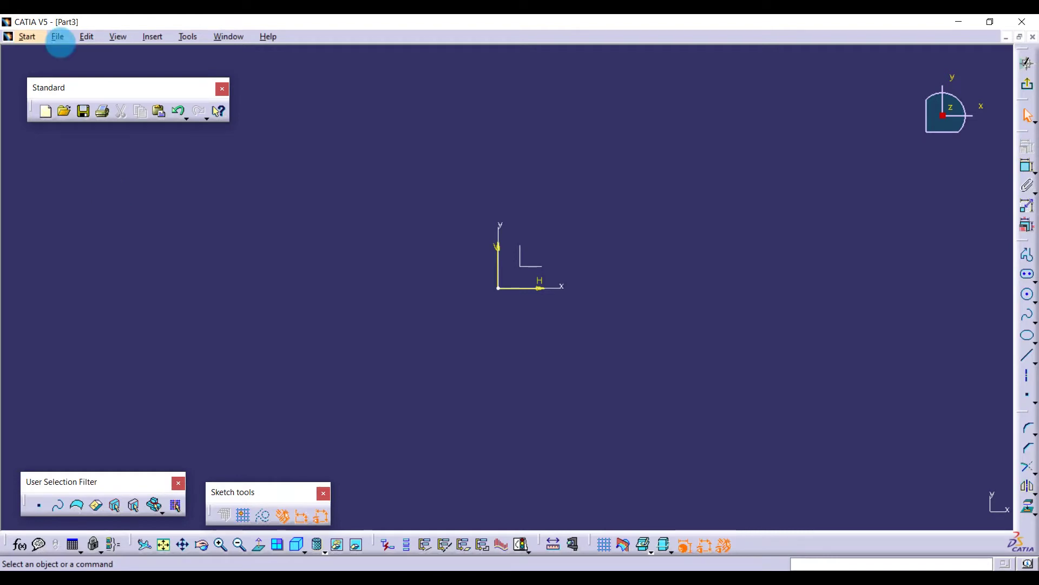
left_click(58, 36)
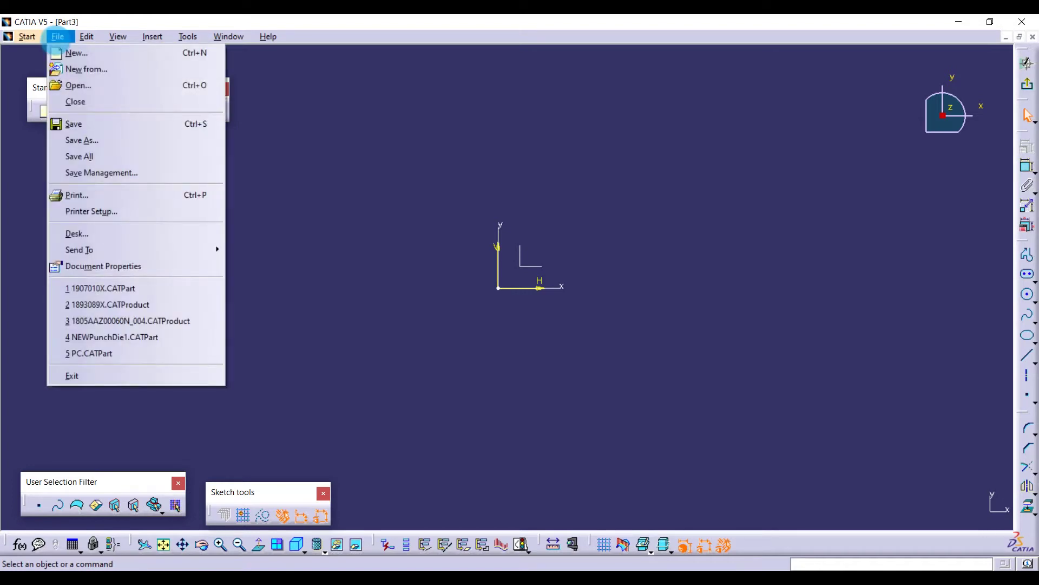
left_click(17, 209)
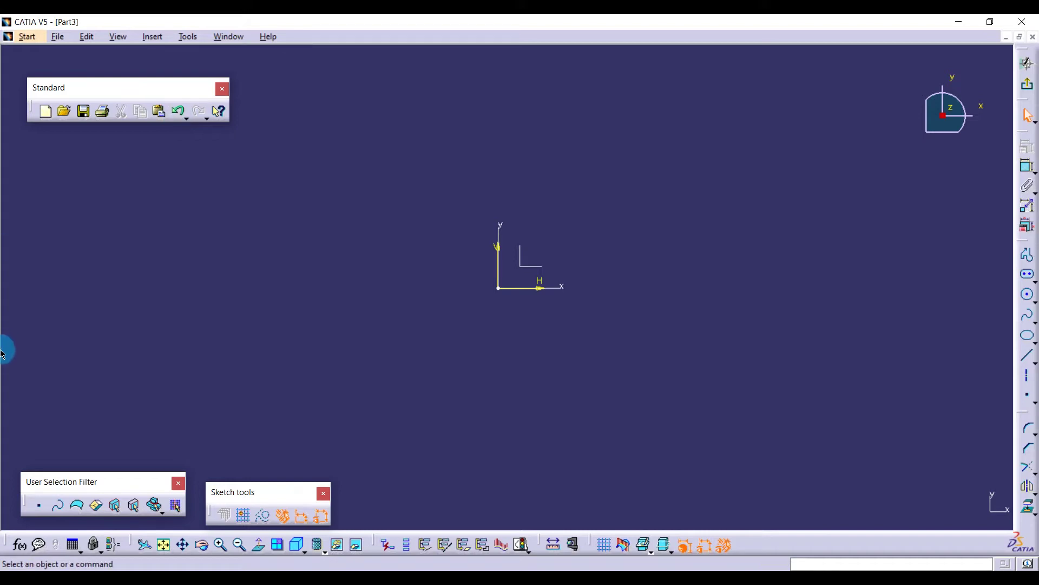
left_click_drag(7, 543, 74, 434)
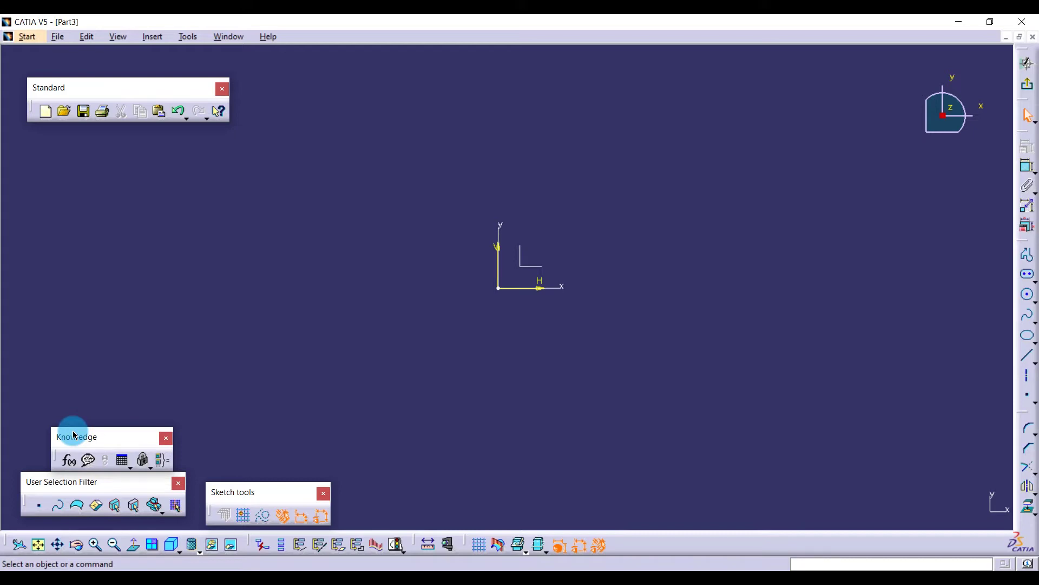
mouse_move(75, 434)
left_mouse_down()
mouse_move(6, 554)
mouse_move(10, 537)
mouse_move(438, 522)
mouse_move(454, 513)
mouse_move(443, 515)
mouse_move(440, 498)
mouse_move(436, 514)
mouse_move(436, 486)
left_mouse_up()
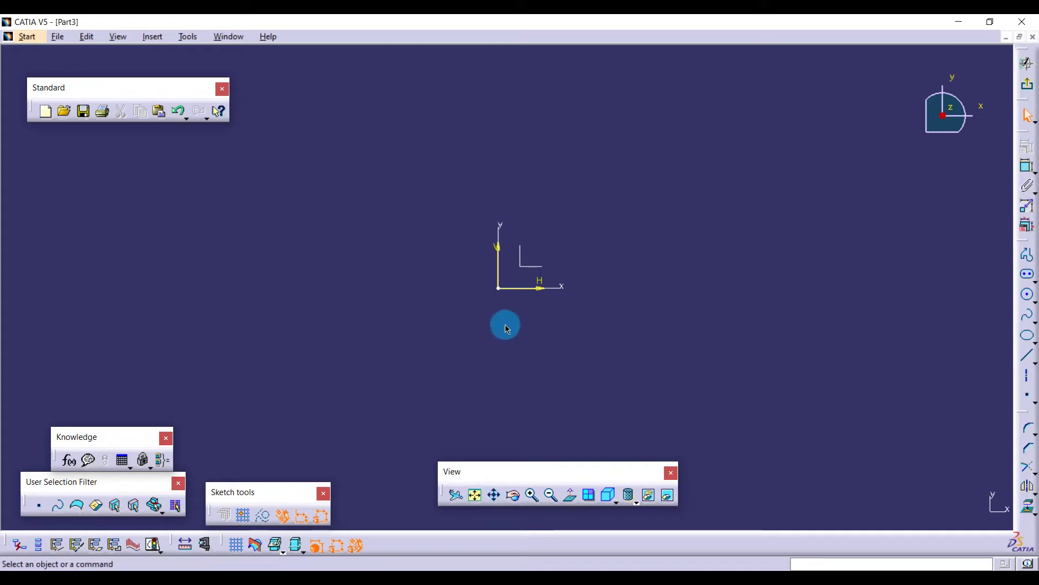
Step: Pan the sketch axes aside, recentre them with Fit All In, and shift them slightly with the Pan tool
mouse_move(506, 324)
middle_mouse_down()
mouse_move(361, 351)
mouse_move(216, 335)
middle_mouse_up()
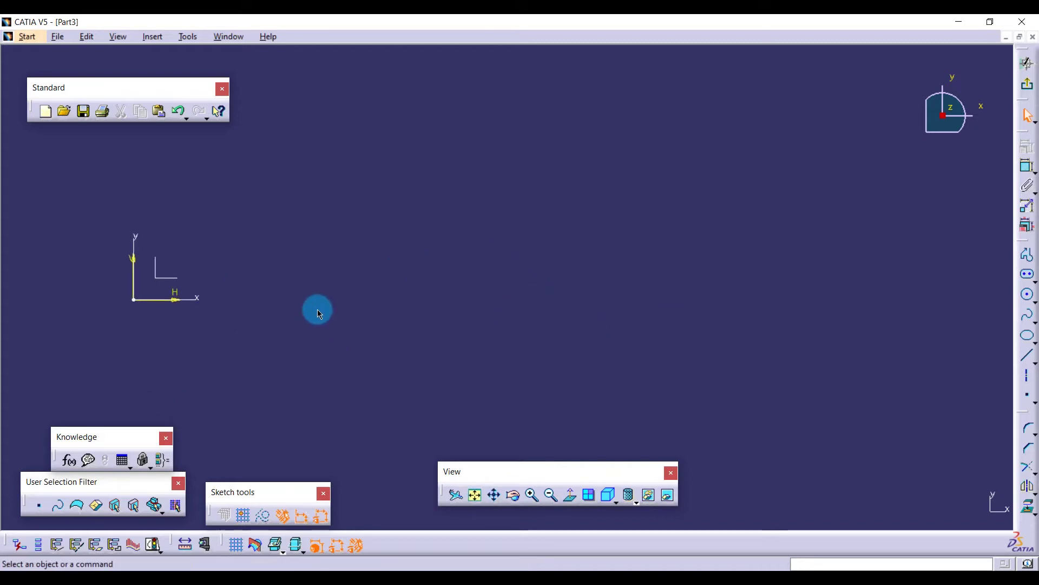
left_click(474, 494)
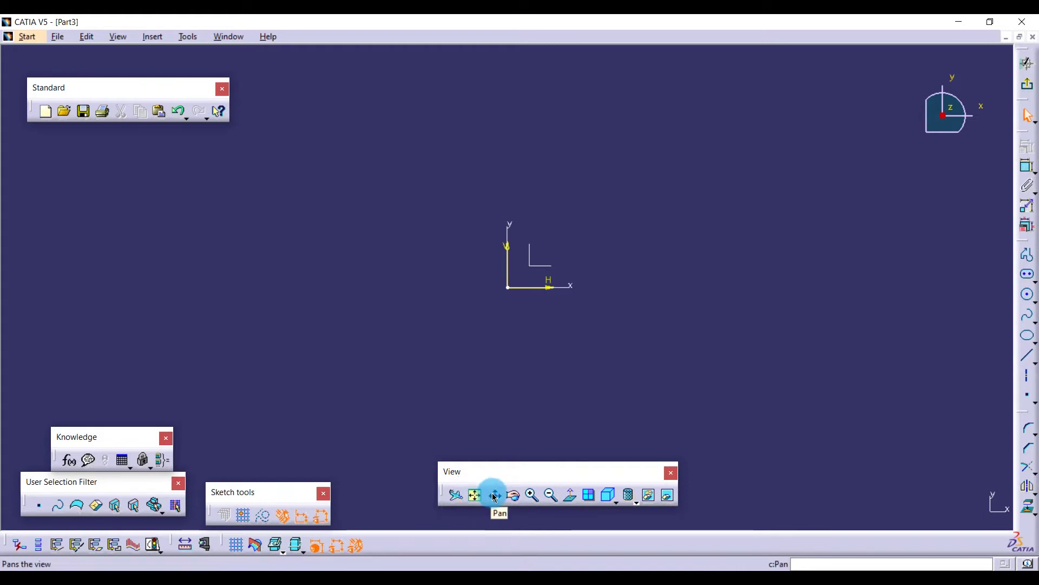
left_click(494, 497)
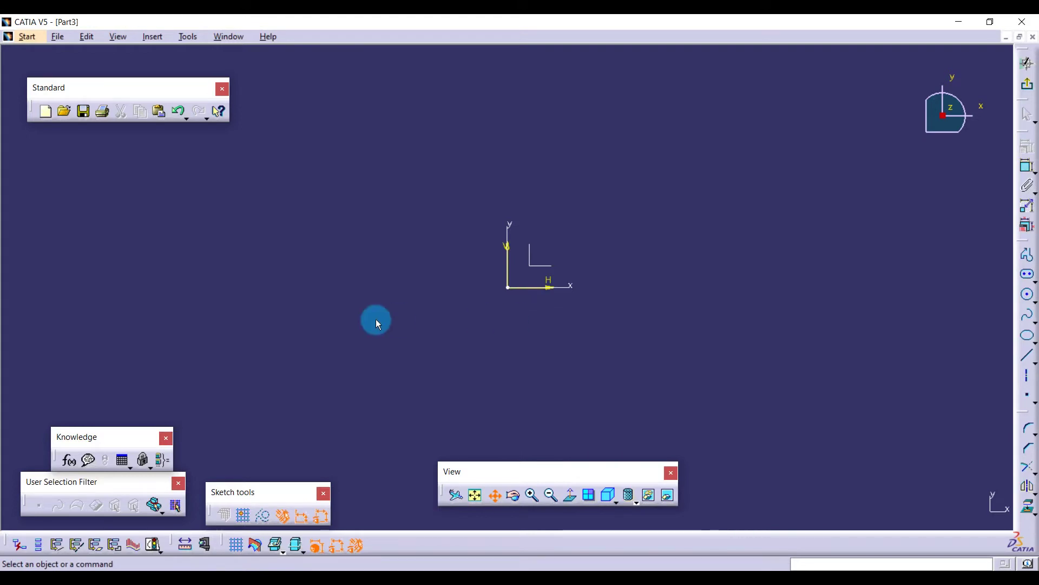
mouse_move(538, 315)
left_mouse_down()
mouse_move(602, 319)
mouse_move(441, 316)
mouse_move(458, 296)
mouse_move(503, 295)
left_mouse_up()
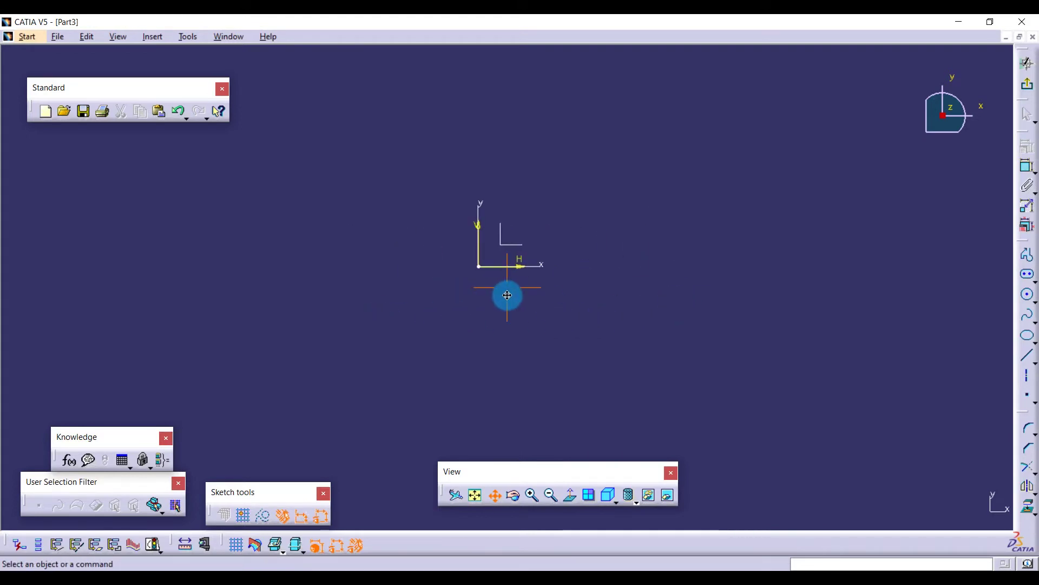
Step: Rotate the view with the Rotate tool so the sketch axes appear in a three-dimensional orientation
left_click(517, 497)
left_click(519, 500)
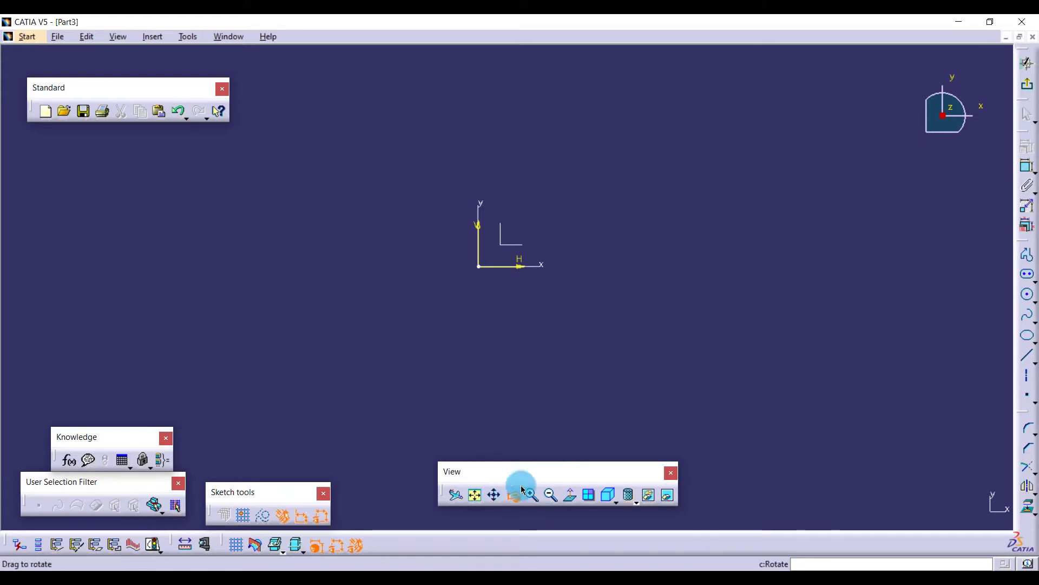
mouse_move(529, 323)
middle_mouse_down()
mouse_move(464, 334)
mouse_move(464, 298)
mouse_move(483, 304)
mouse_move(504, 346)
middle_mouse_up()
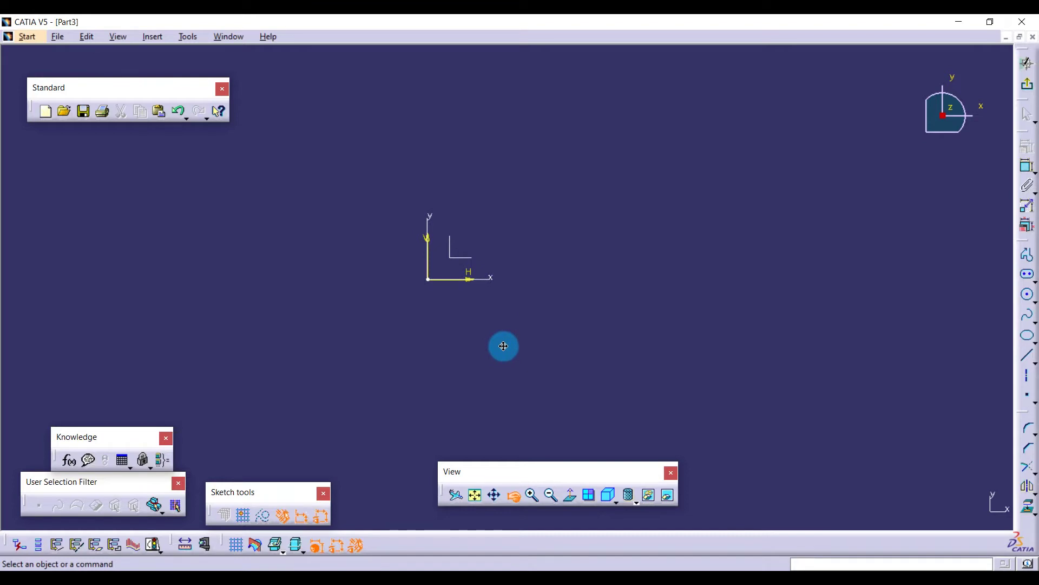
mouse_move(518, 251)
middle_mouse_down()
mouse_move(447, 299)
mouse_move(422, 295)
mouse_move(507, 389)
mouse_move(386, 351)
middle_mouse_up()
mouse_move(499, 336)
middle_mouse_down()
mouse_move(471, 353)
mouse_move(493, 370)
middle_mouse_up()
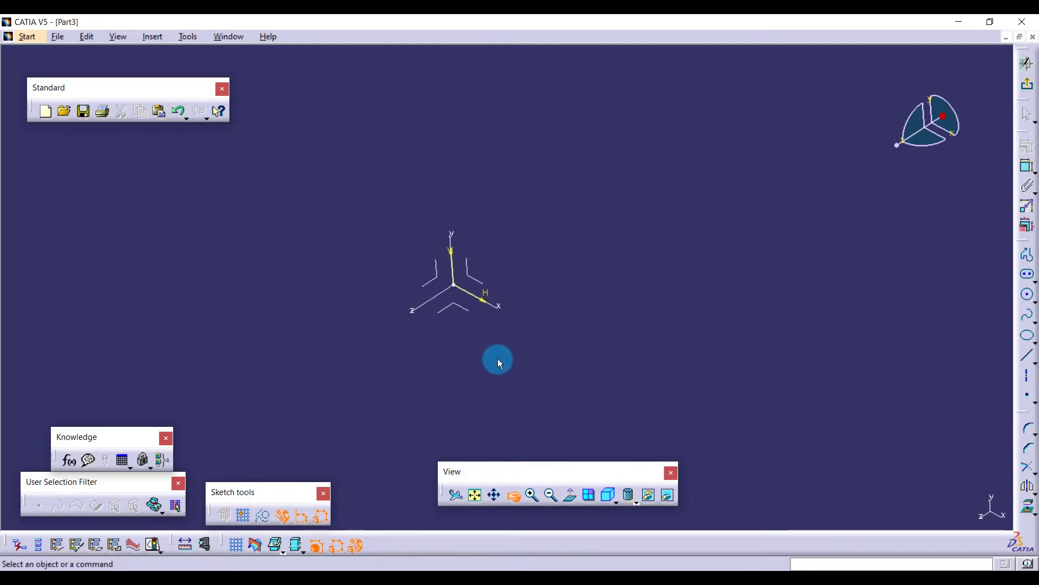
middle_click(498, 358)
left_click(498, 359)
mouse_move(498, 363)
middle_mouse_down()
mouse_move(439, 362)
mouse_move(489, 316)
mouse_move(470, 374)
mouse_move(471, 341)
mouse_move(502, 360)
mouse_move(513, 313)
mouse_move(504, 399)
mouse_move(485, 332)
mouse_move(497, 343)
middle_mouse_up()
mouse_move(496, 343)
middle_mouse_down()
mouse_move(498, 390)
mouse_move(484, 310)
mouse_move(498, 364)
mouse_move(502, 351)
middle_mouse_up()
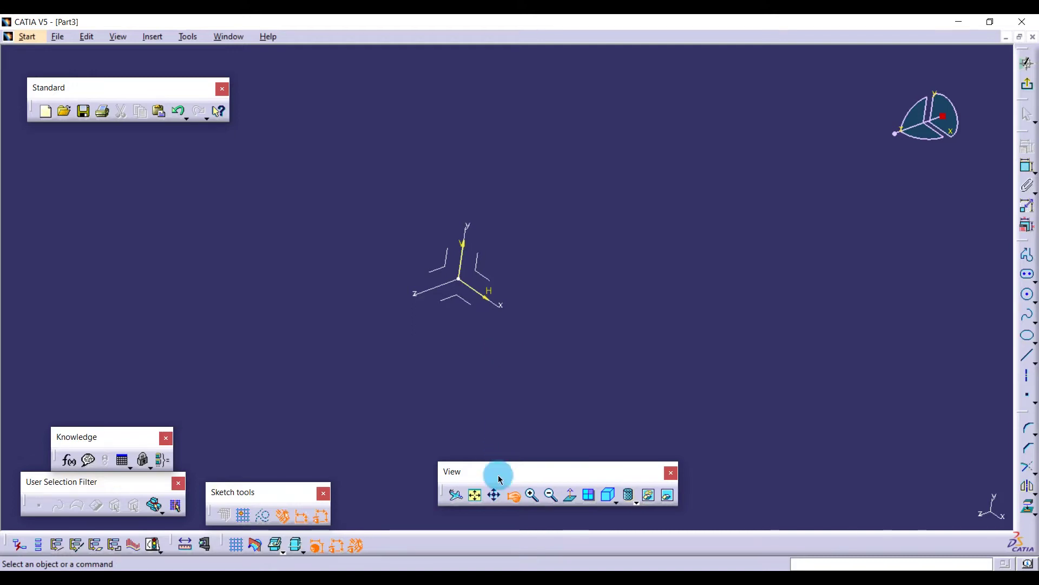
left_click(522, 497)
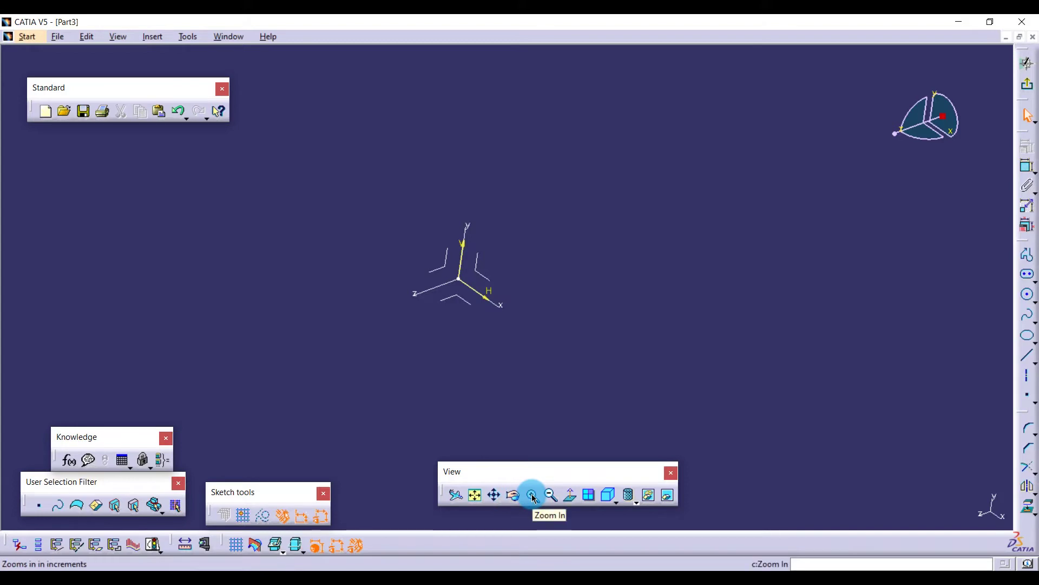
Step: Zoom the view in and out by one increment and restore the Normal View onto the sketch plane
left_click(533, 497)
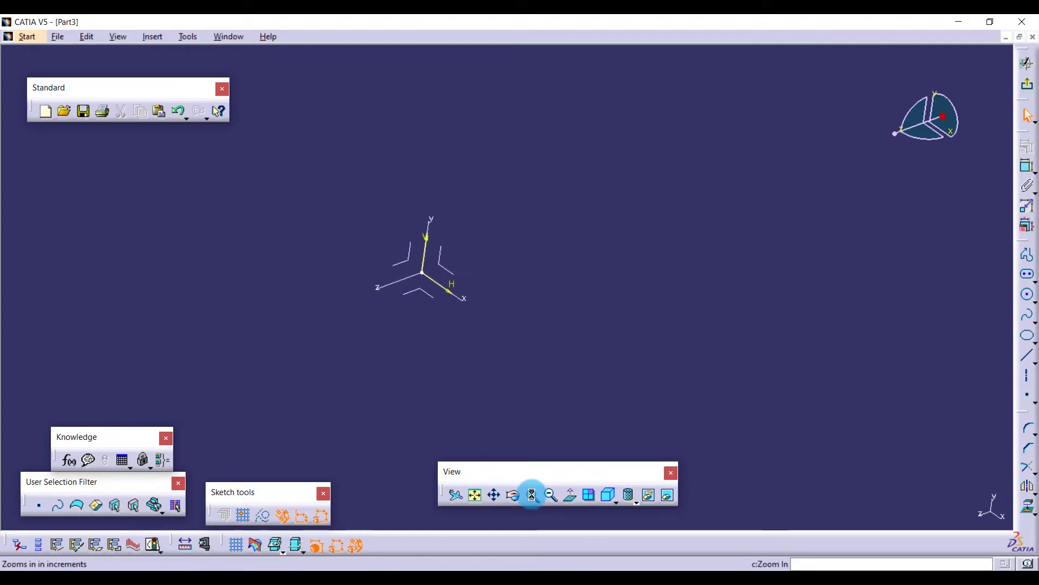
left_click(551, 495)
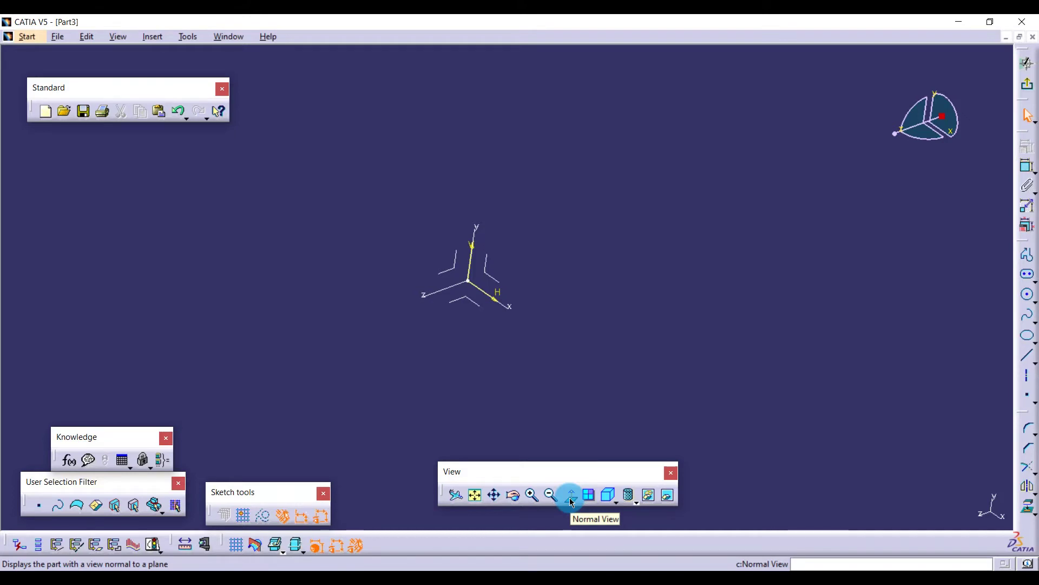
left_click(572, 500)
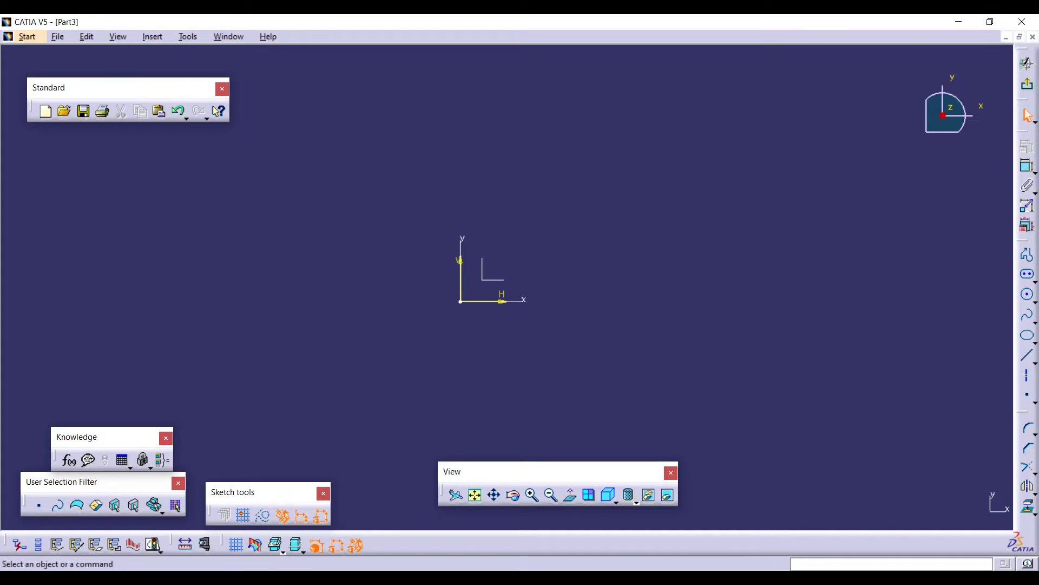
Step: Sketch a rectangle about 42 by 34 around the sketch origin
left_click(1032, 277)
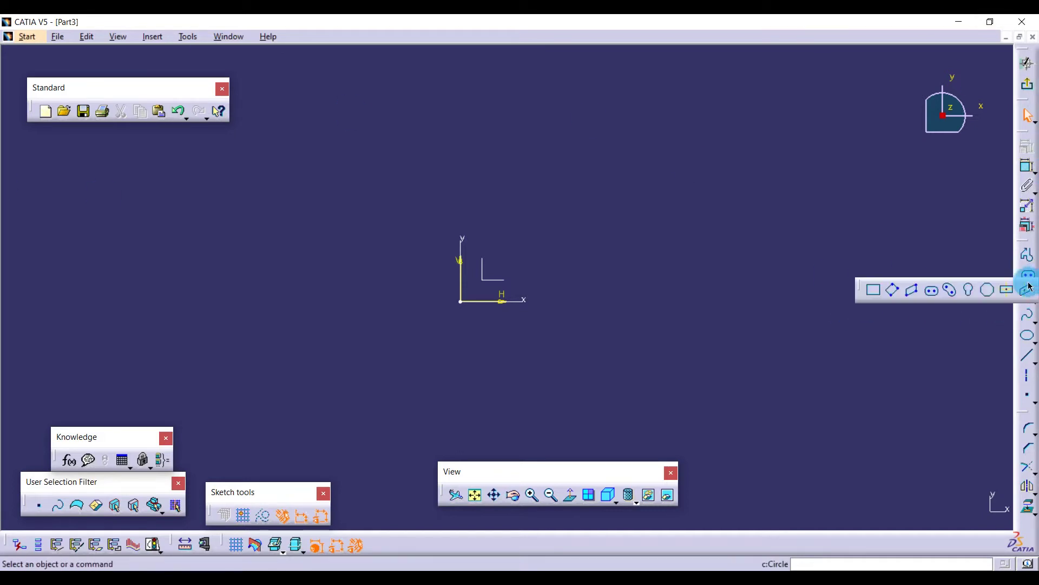
left_click(875, 294)
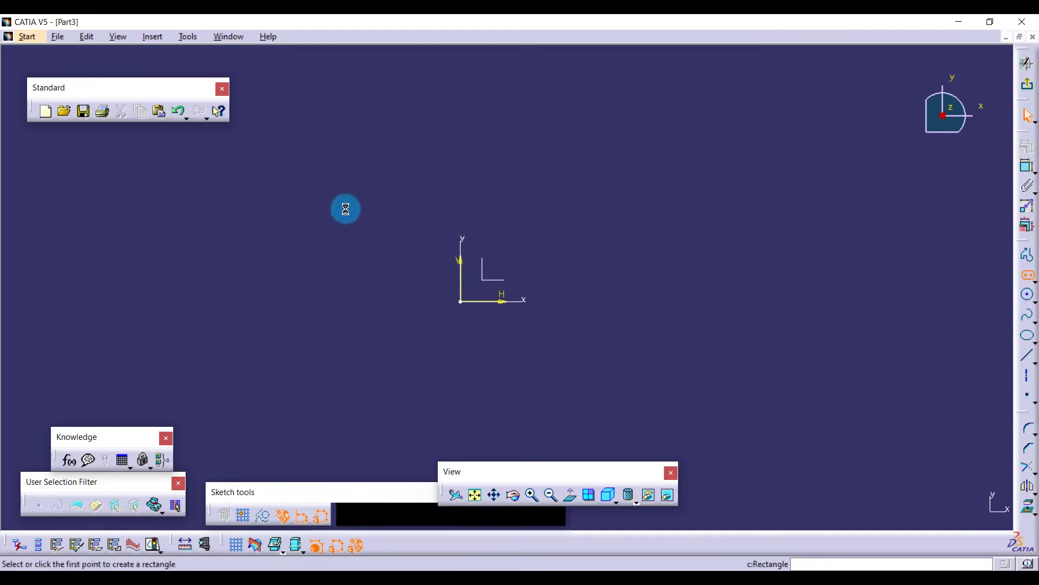
left_click(374, 174)
left_click(619, 367)
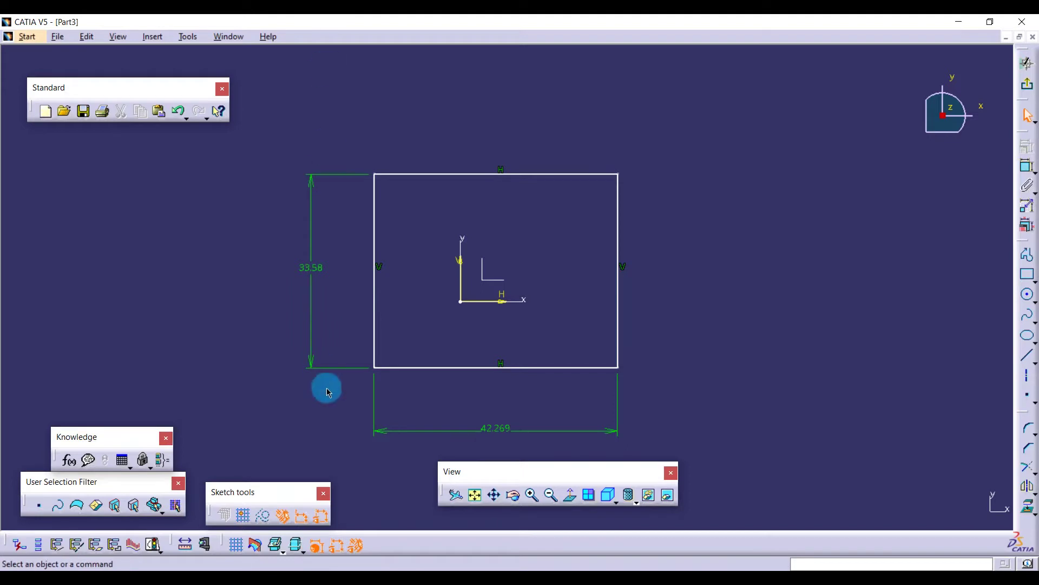
Step: Switch the automatic creation of geometrical constraints off and back on for the sketch
left_click(301, 523)
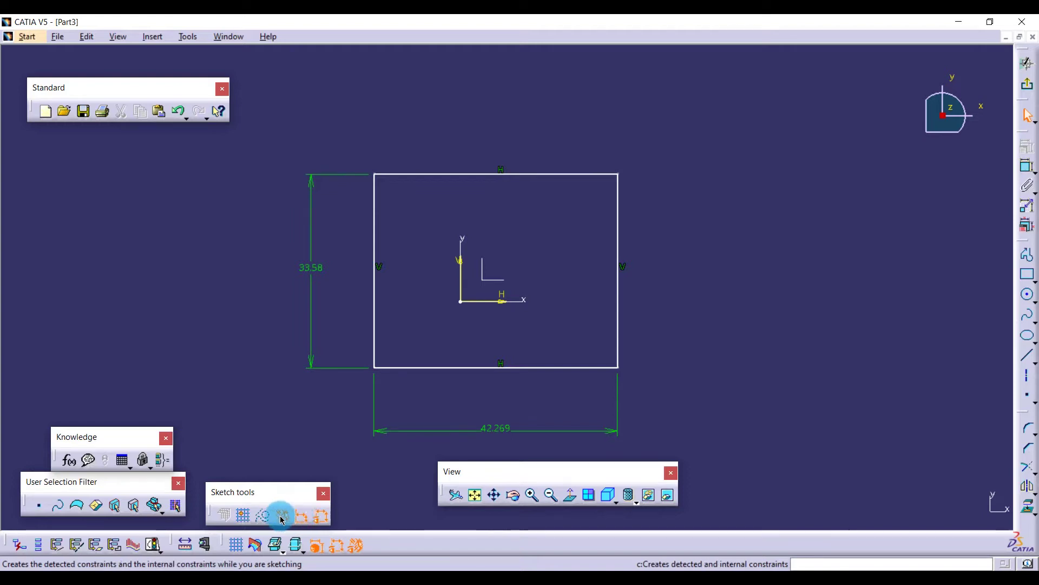
left_click(282, 517)
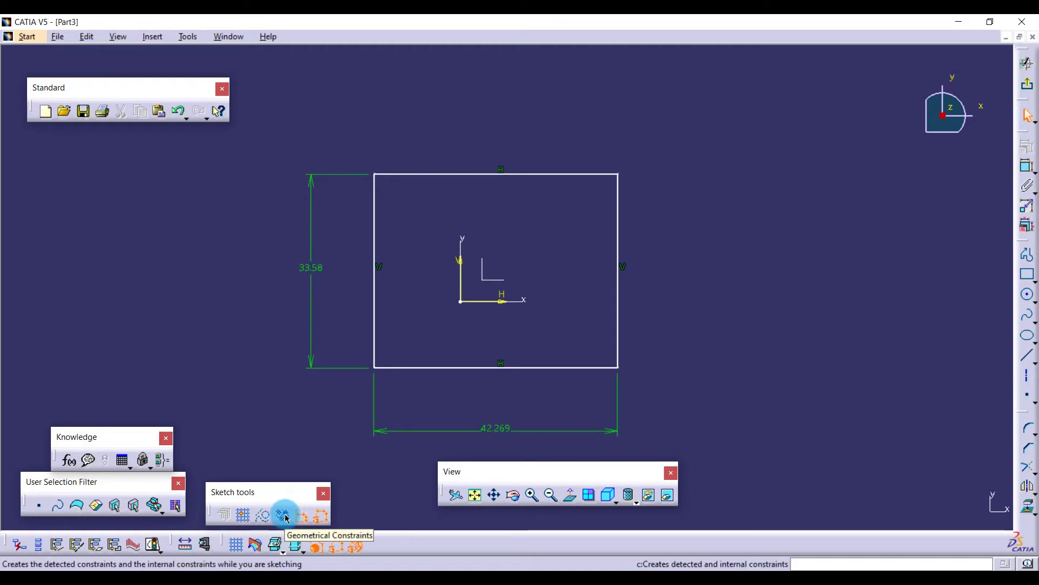
left_click(285, 518)
left_click(304, 520)
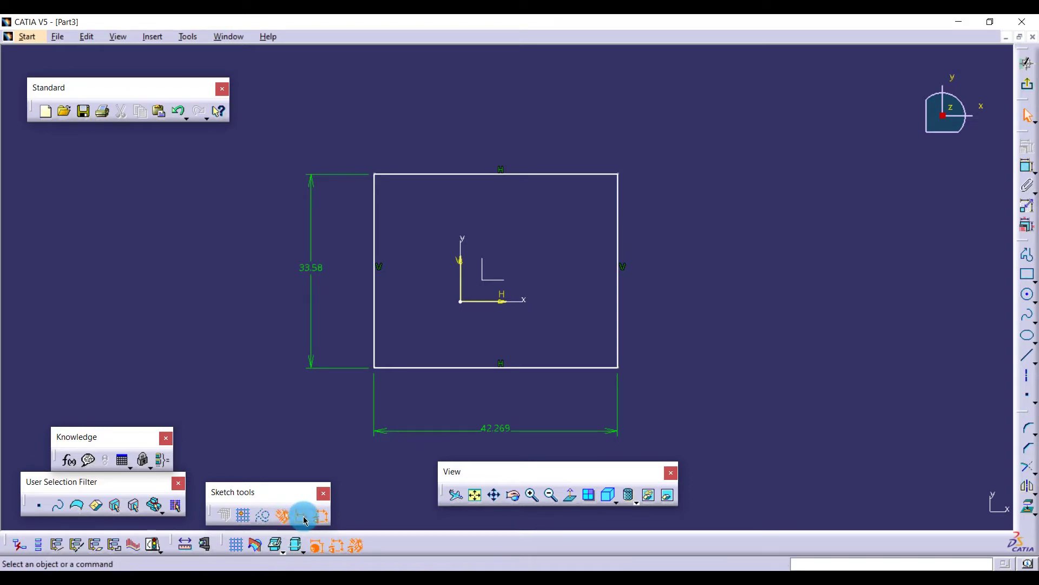
Step: Hide the rectangle's dimensional and geometrical constraints, and display both kinds again
left_click(332, 548)
left_click(352, 548)
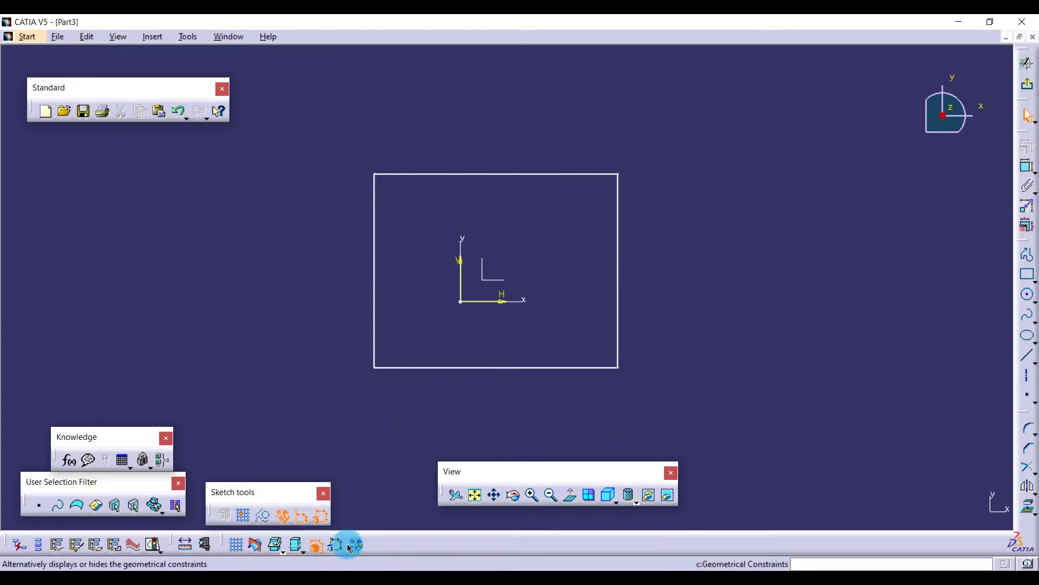
left_click(336, 547)
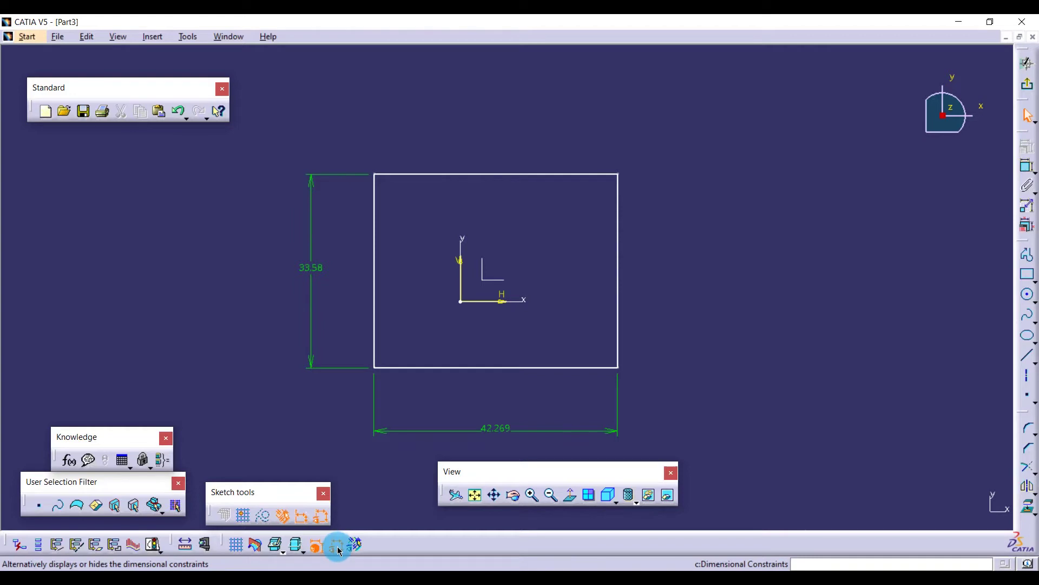
left_click(338, 548)
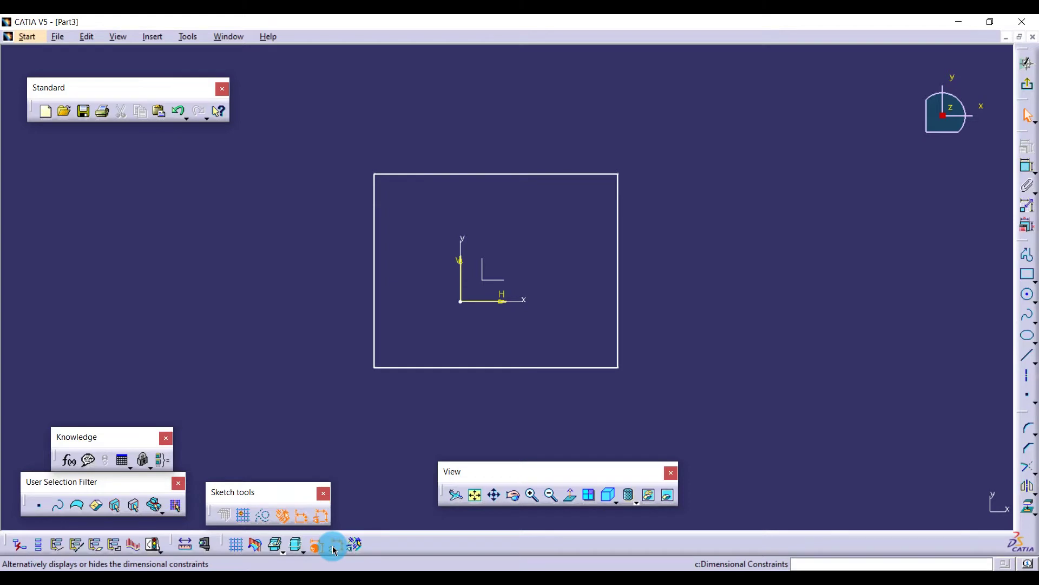
left_click(336, 547)
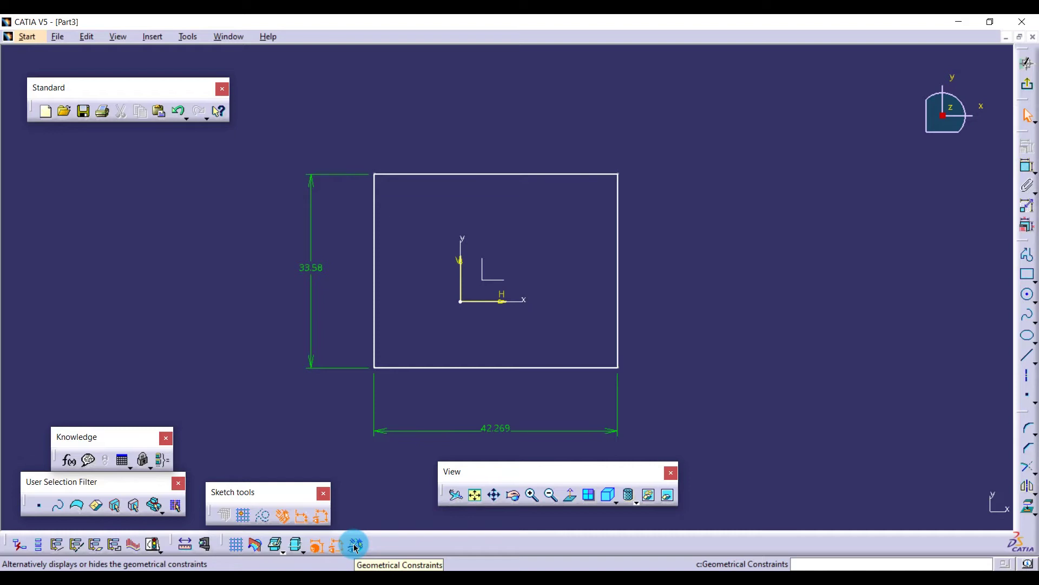
left_click(356, 547)
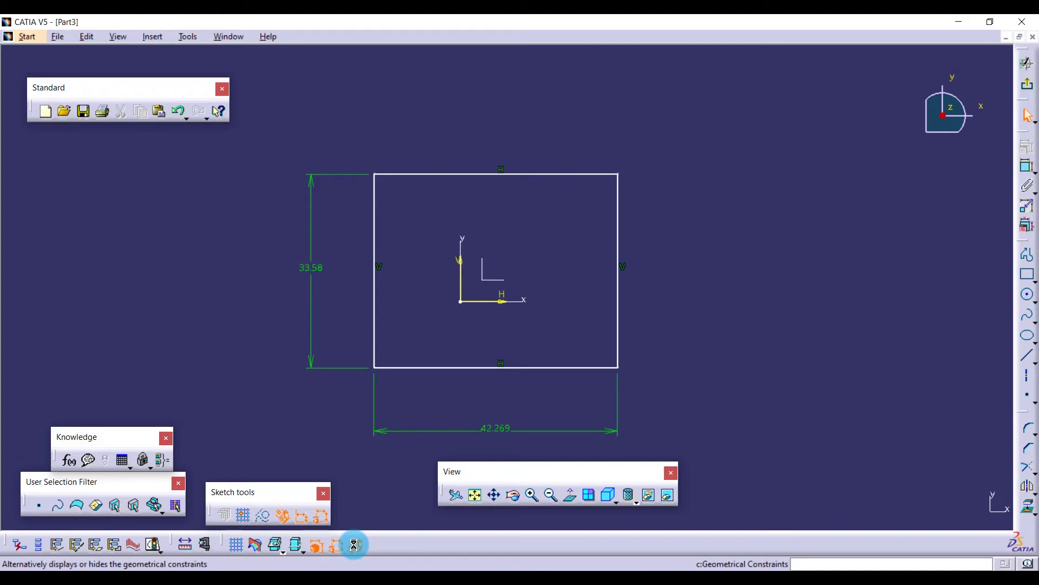
Step: Exit the sketch and extrude the rectangle upward into a thin plate with the Pad command
left_click(1031, 89)
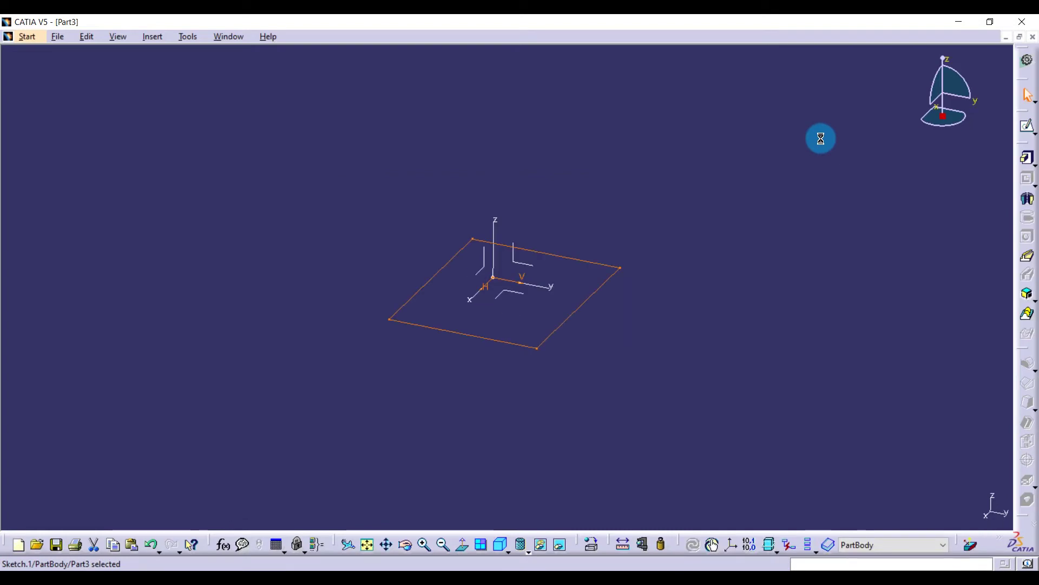
left_click(842, 170)
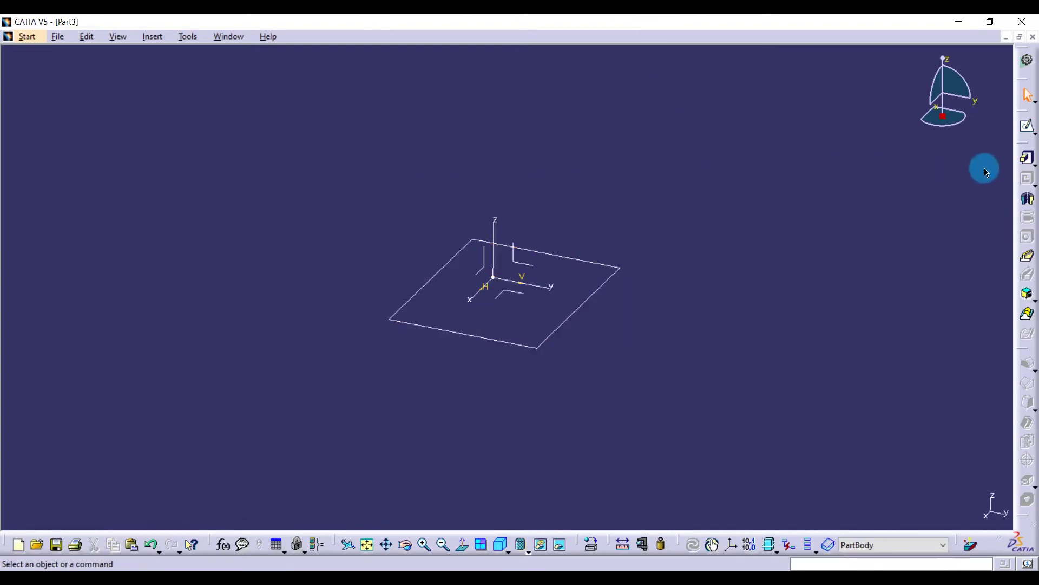
left_click(1027, 158)
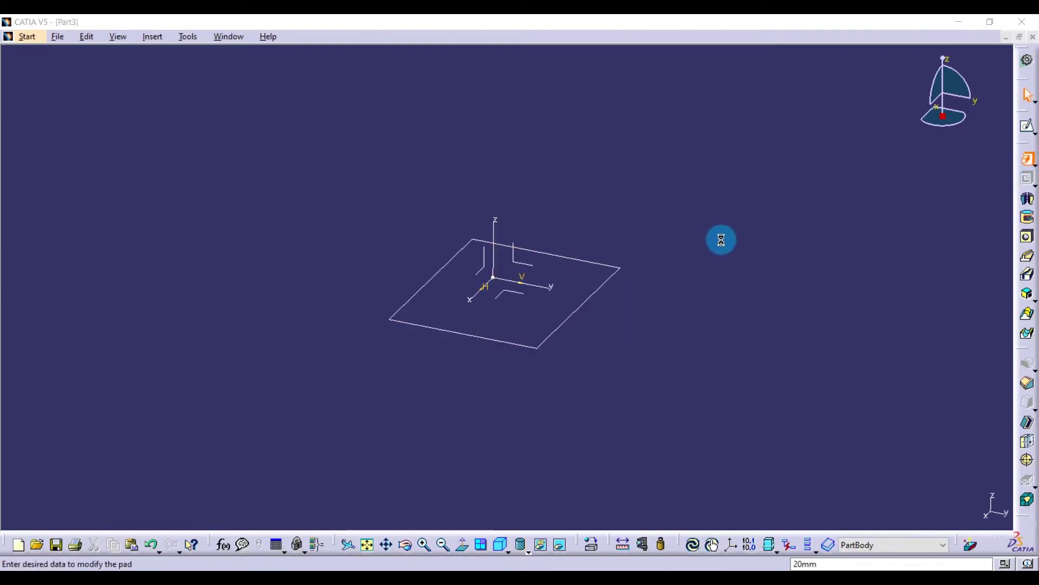
left_click(600, 286)
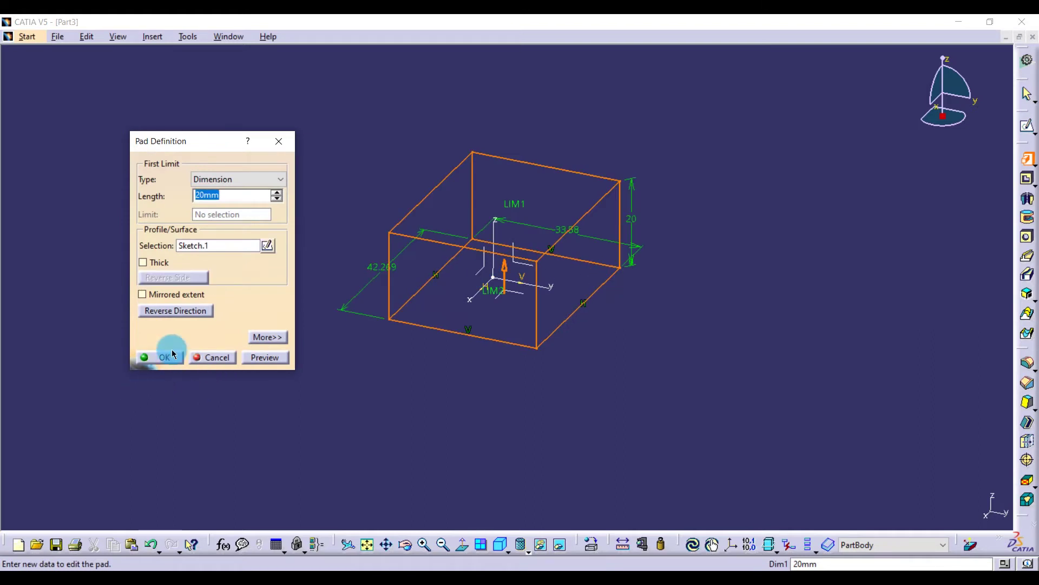
left_click(172, 355)
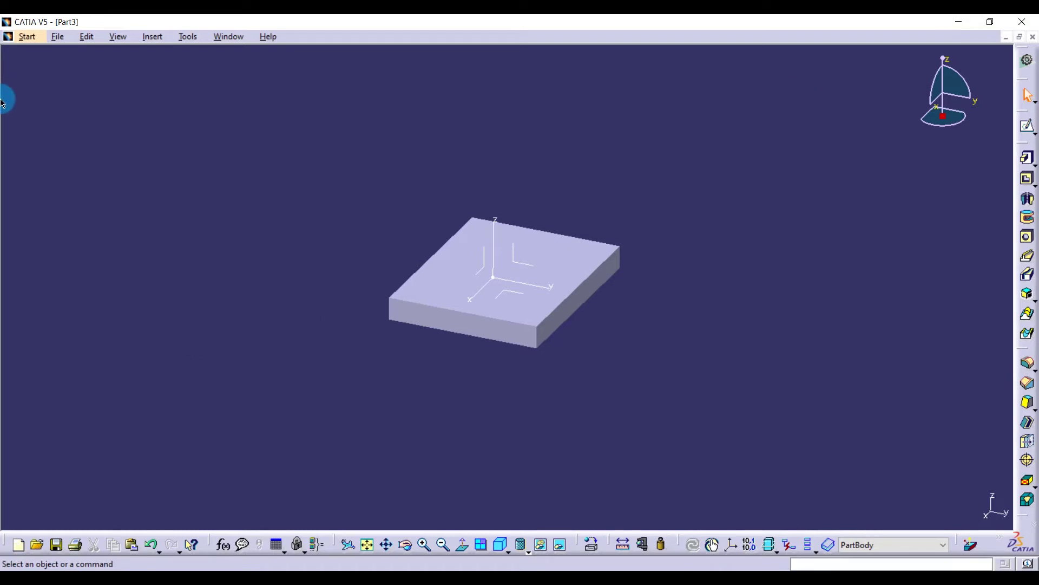
Step: Pan and zoom freely around the plate, and zoom in and out by increments
middle_click(463, 372)
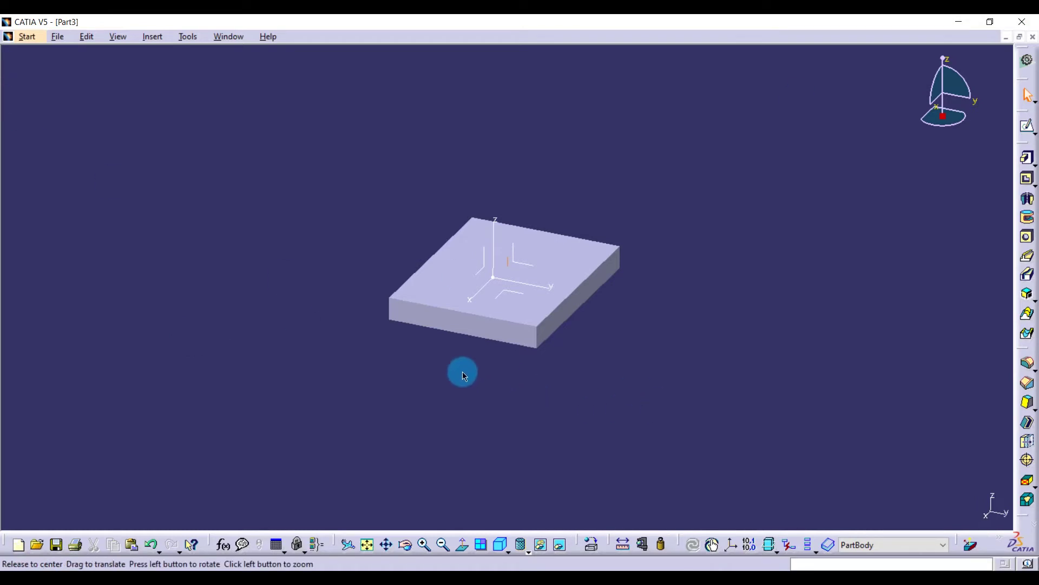
middle_click_drag(496, 302, 467, 385)
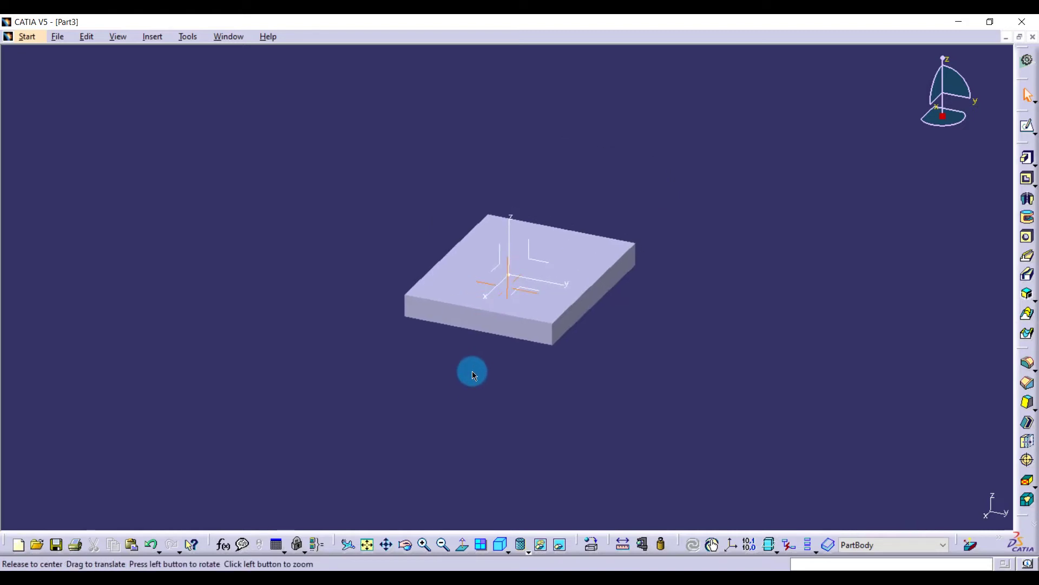
left_click(472, 371)
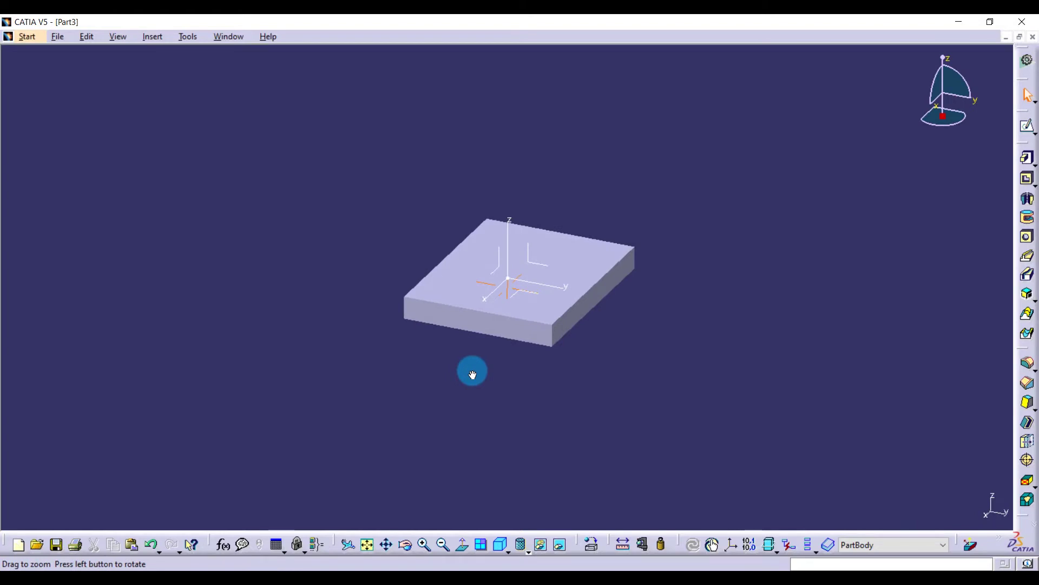
middle_click_drag(472, 372, 536, 372)
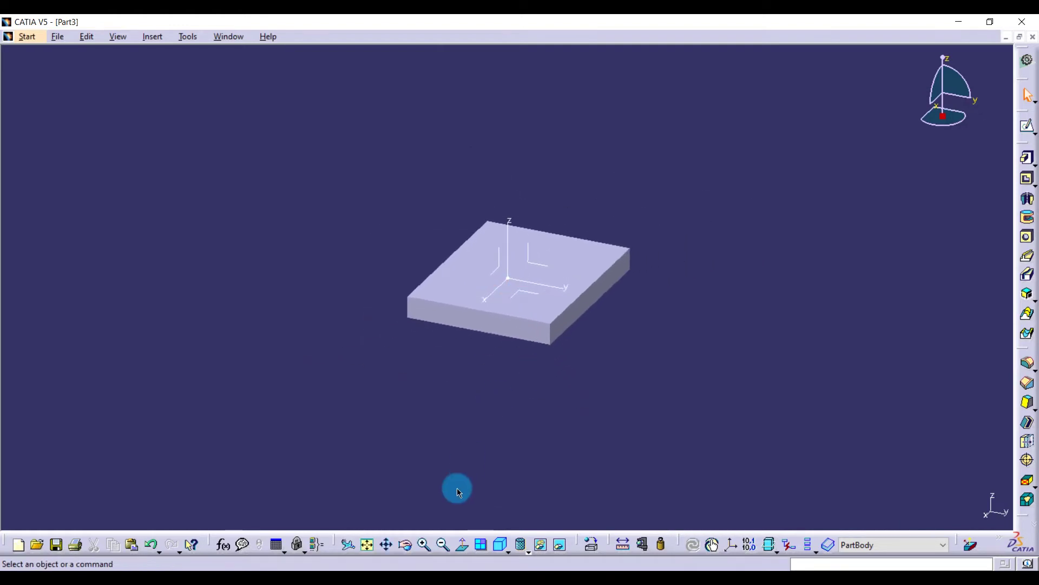
left_click(426, 544)
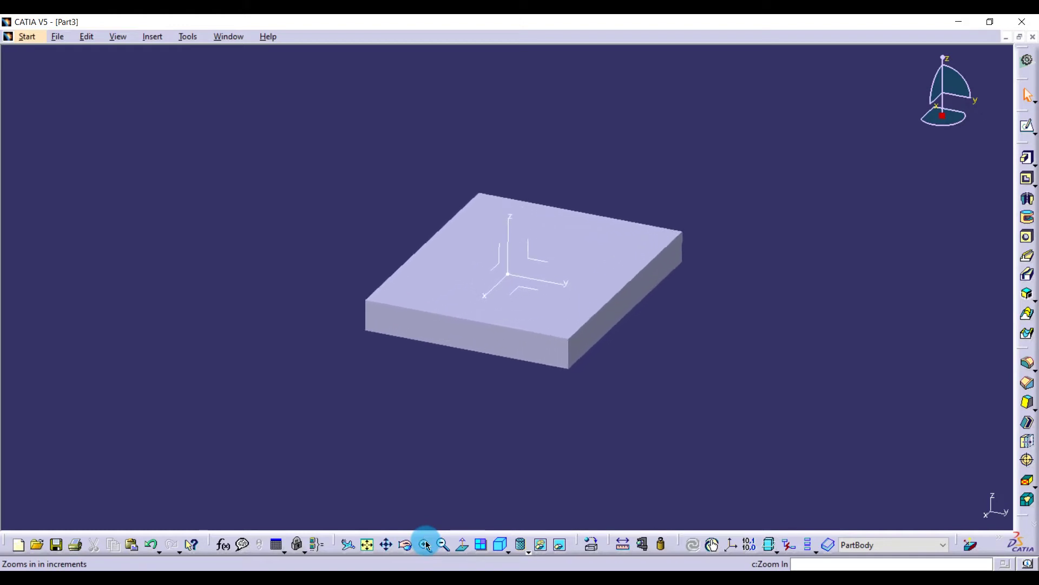
left_click(444, 544)
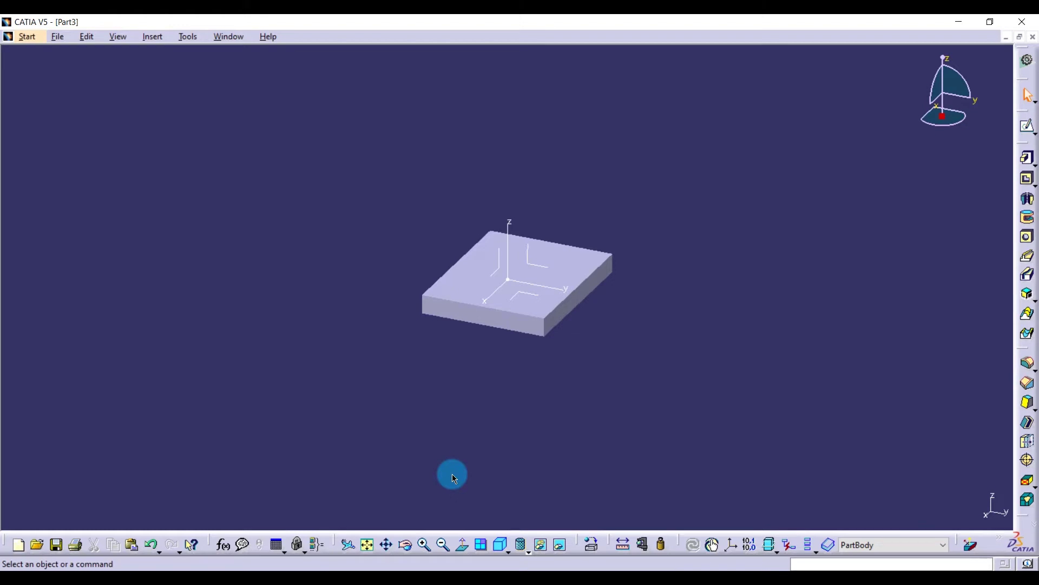
Step: Orient the view normal to the plate's front side face, and rotate it back to a tilted view showing the upper face
left_click(462, 544)
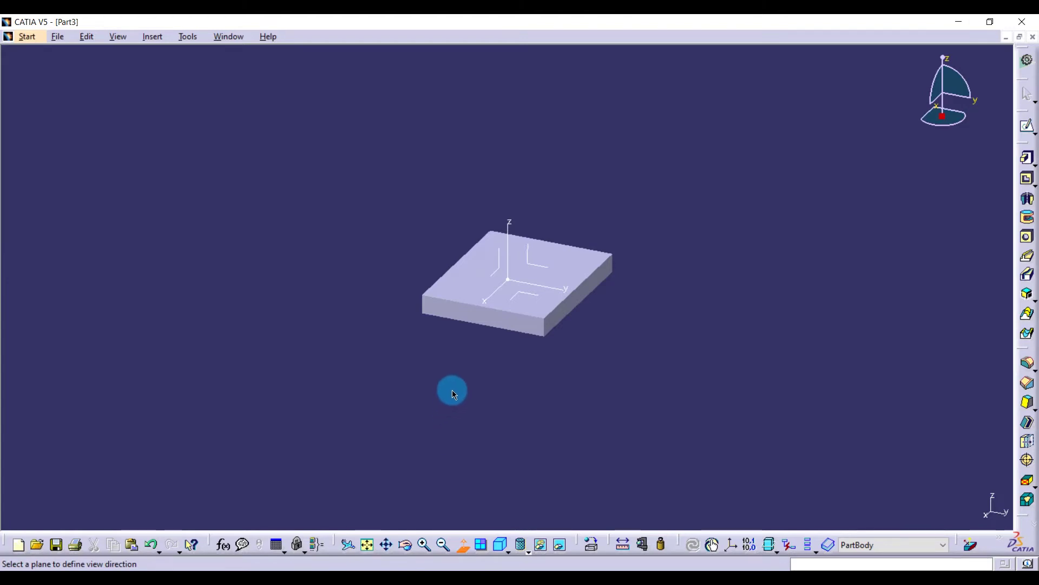
left_click(497, 319)
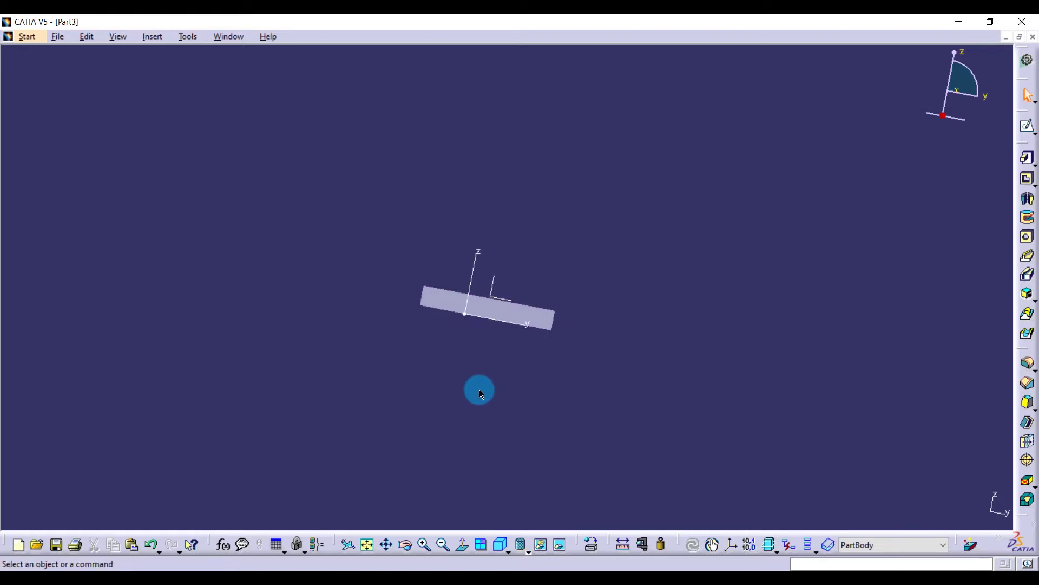
middle_click_drag(510, 279, 480, 471)
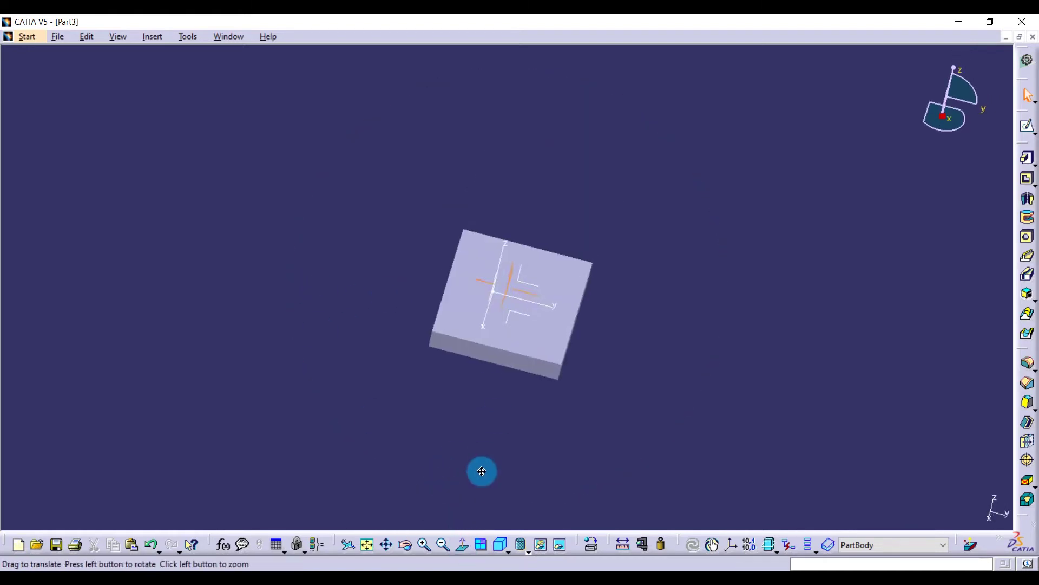
Step: Display the plate in the four-pane multi-view, return to a single view and centre the plate
left_click(482, 546)
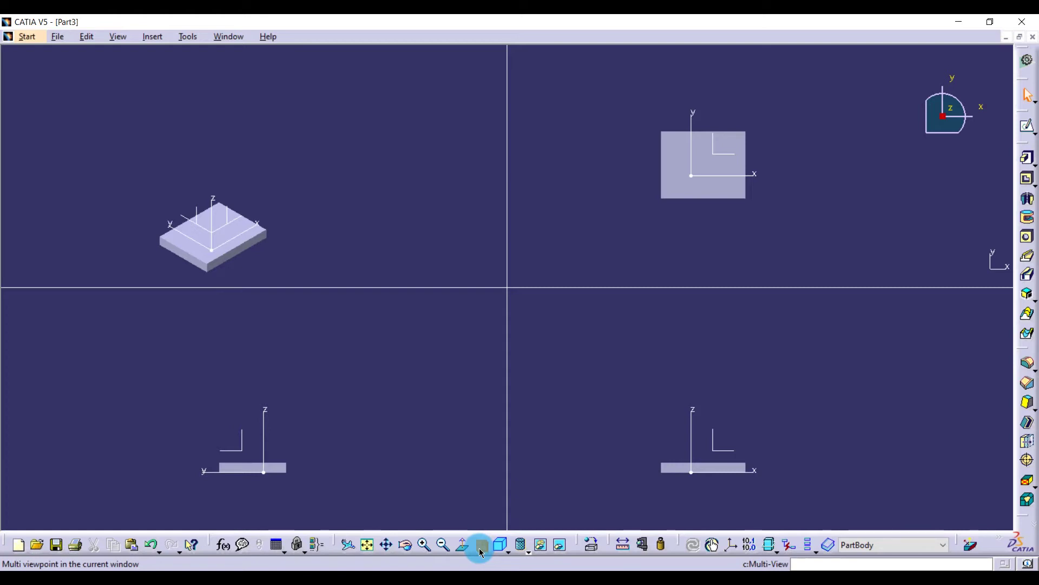
left_click(481, 548)
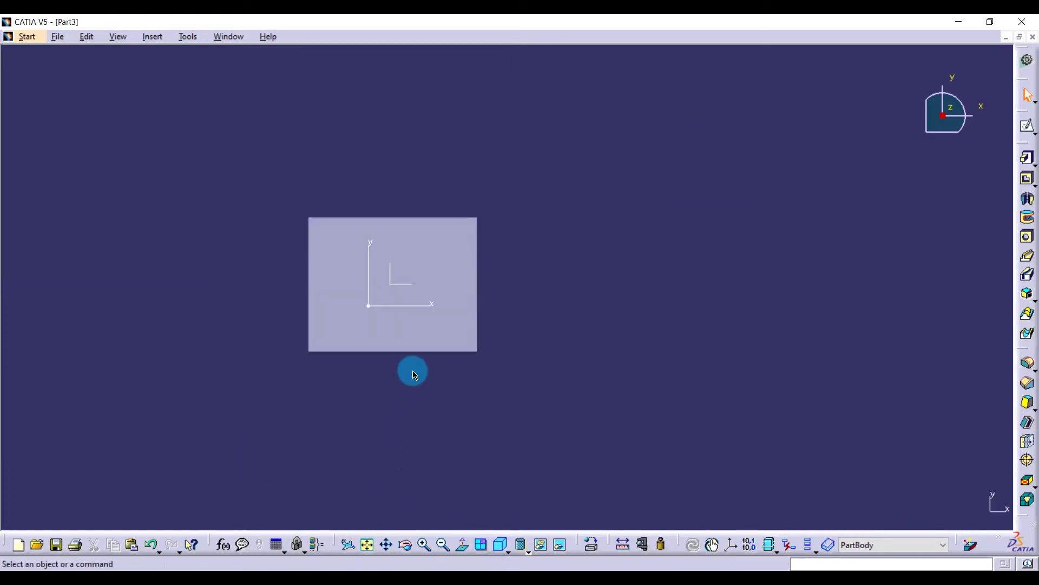
middle_click_drag(413, 372, 491, 379)
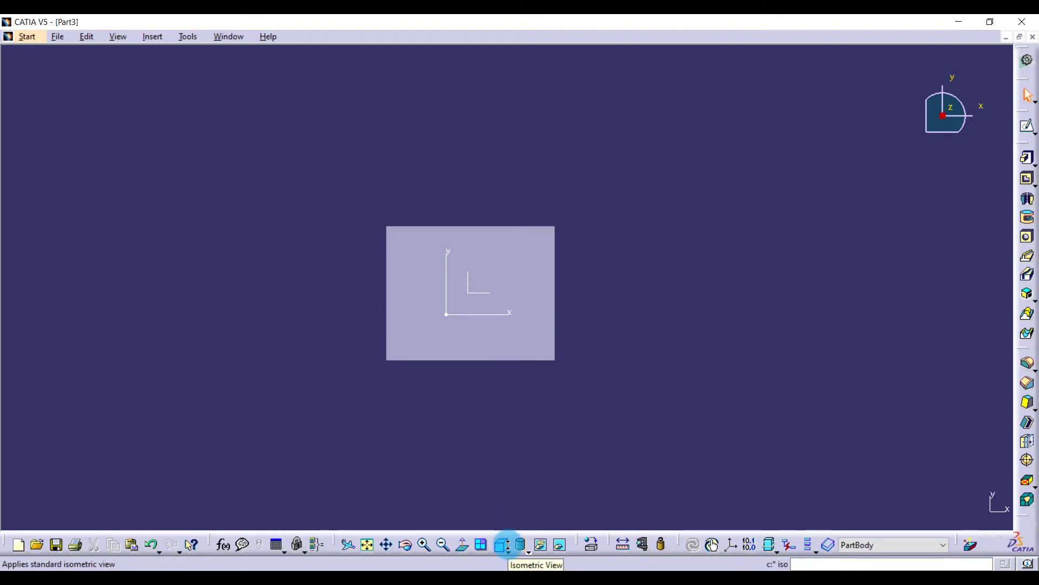
Step: Detach the Quick view toolbar as a floating toolbar above the View tools and apply the isometric view
left_click(509, 548)
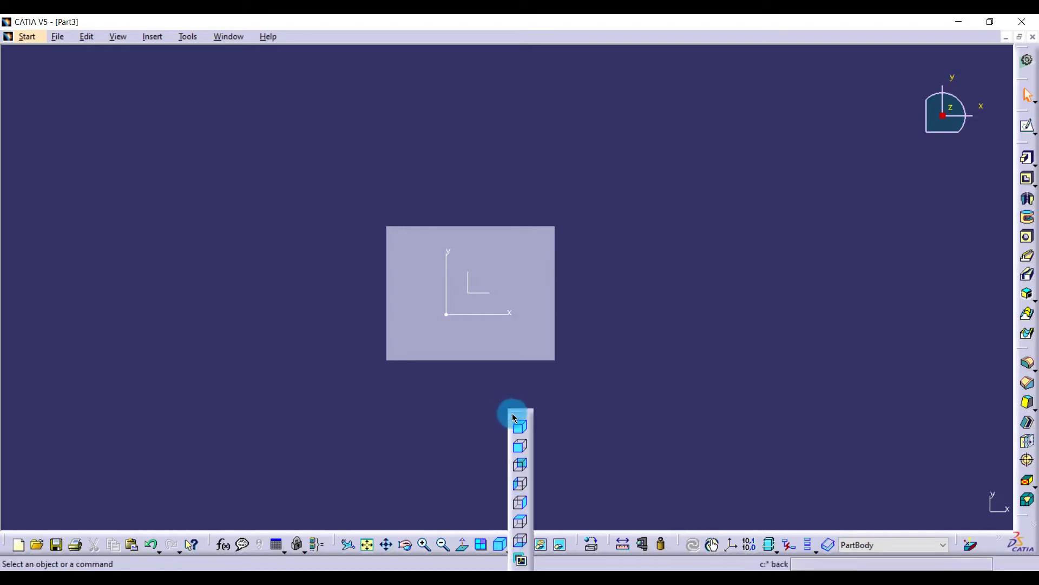
left_click_drag(513, 414, 501, 497)
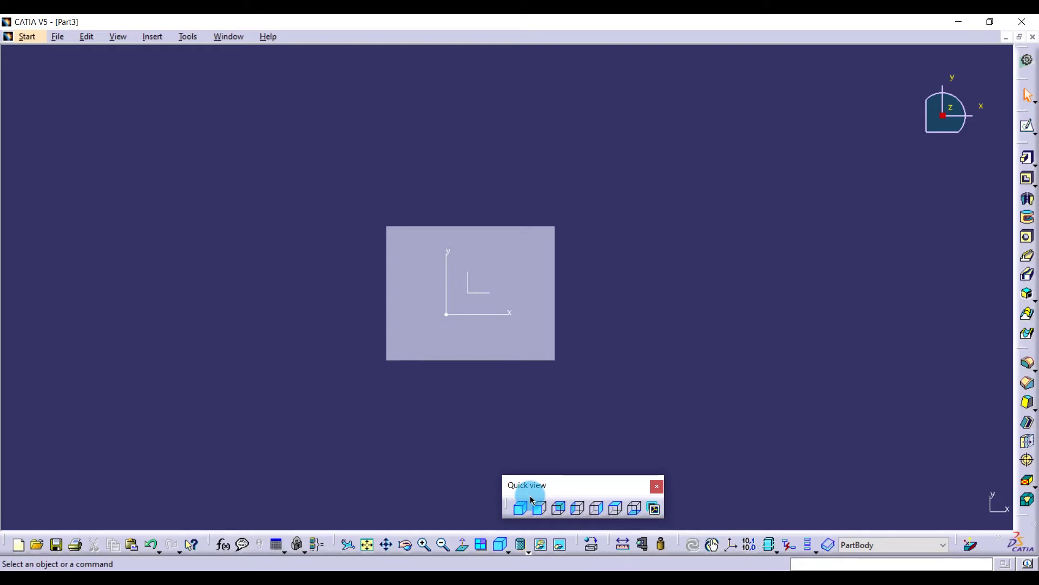
left_click(521, 513)
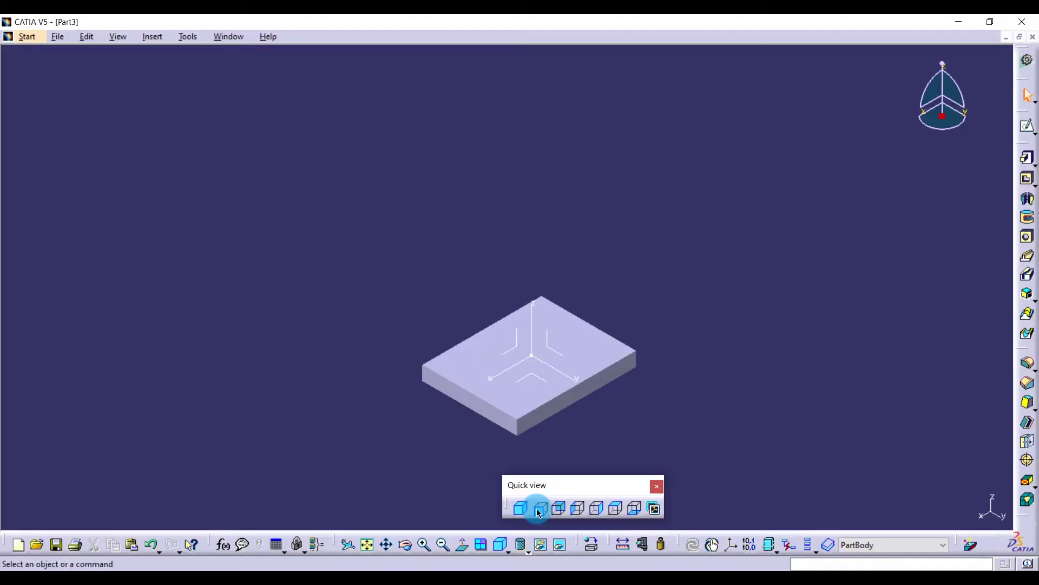
Step: View the plate in the standard front, back, right and bottom views, and return to the isometric view
left_click(650, 415)
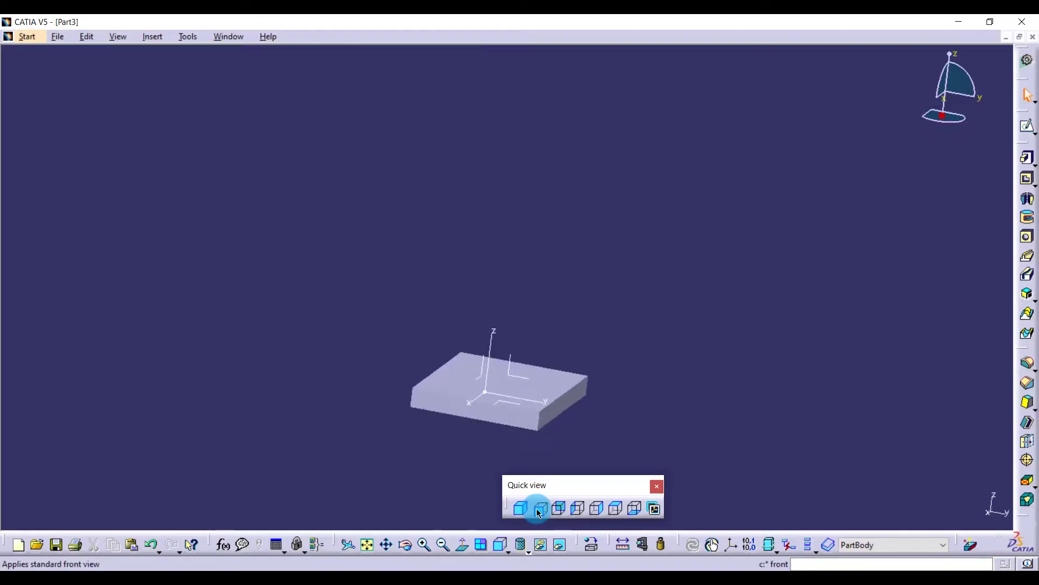
middle_click_drag(528, 333, 453, 192)
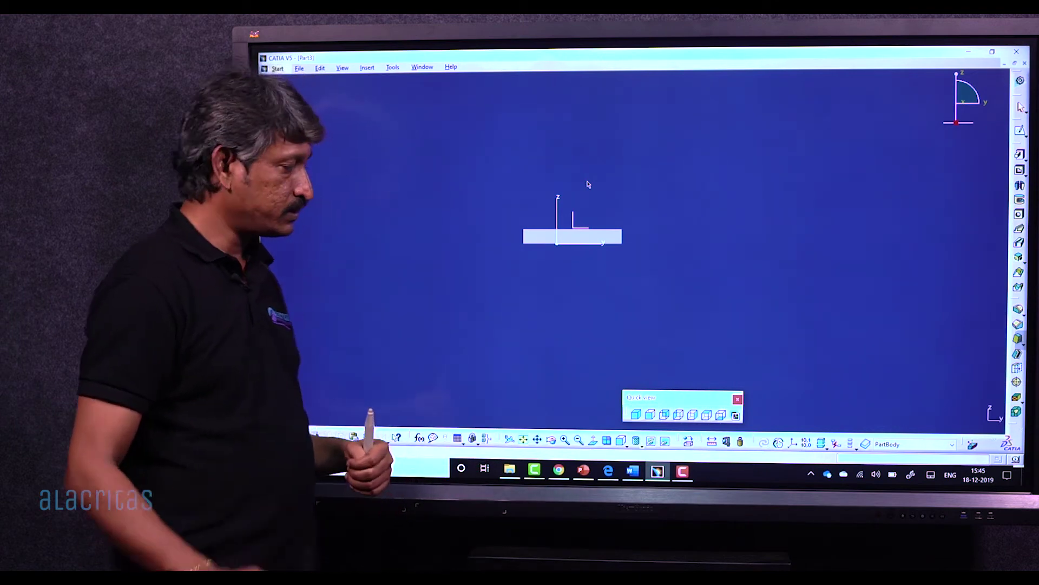
left_click(665, 415)
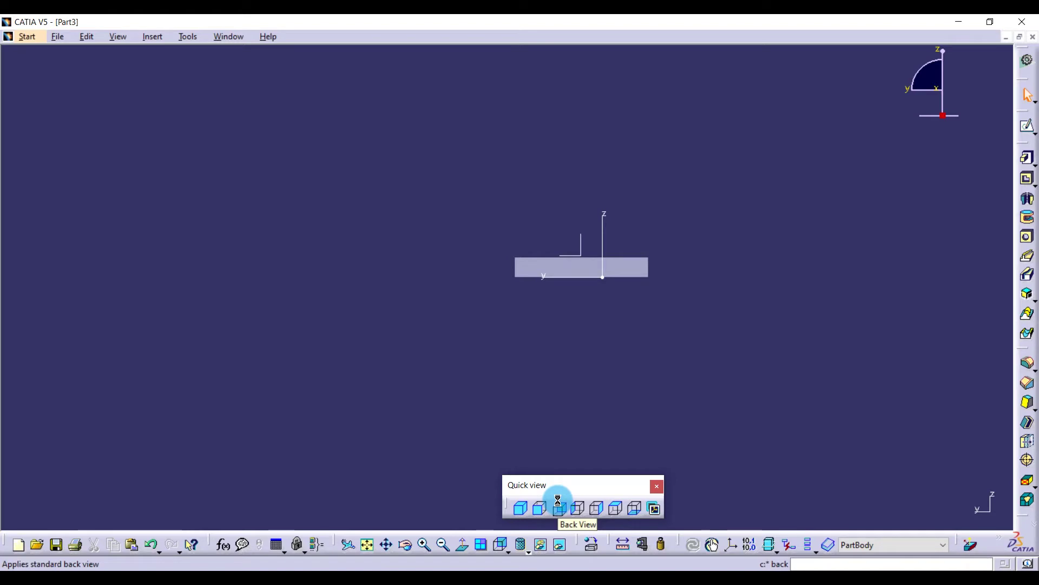
left_click(591, 512)
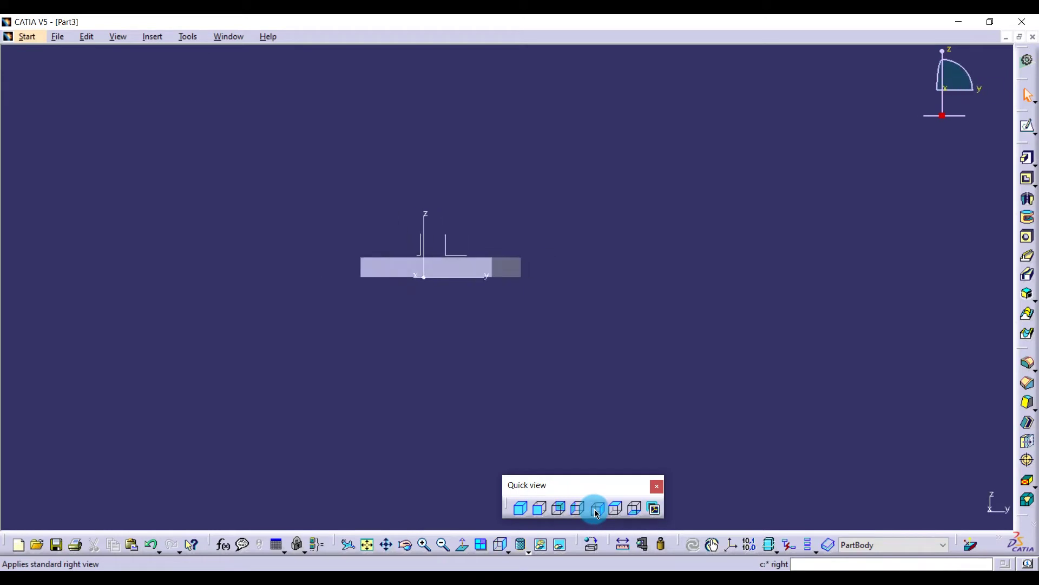
left_click(633, 510)
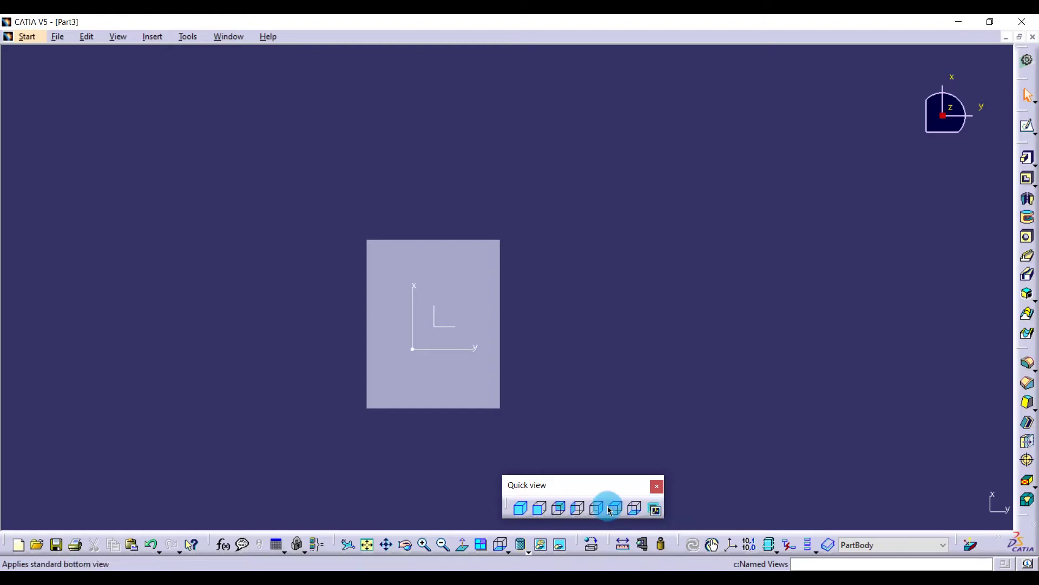
left_click(520, 509)
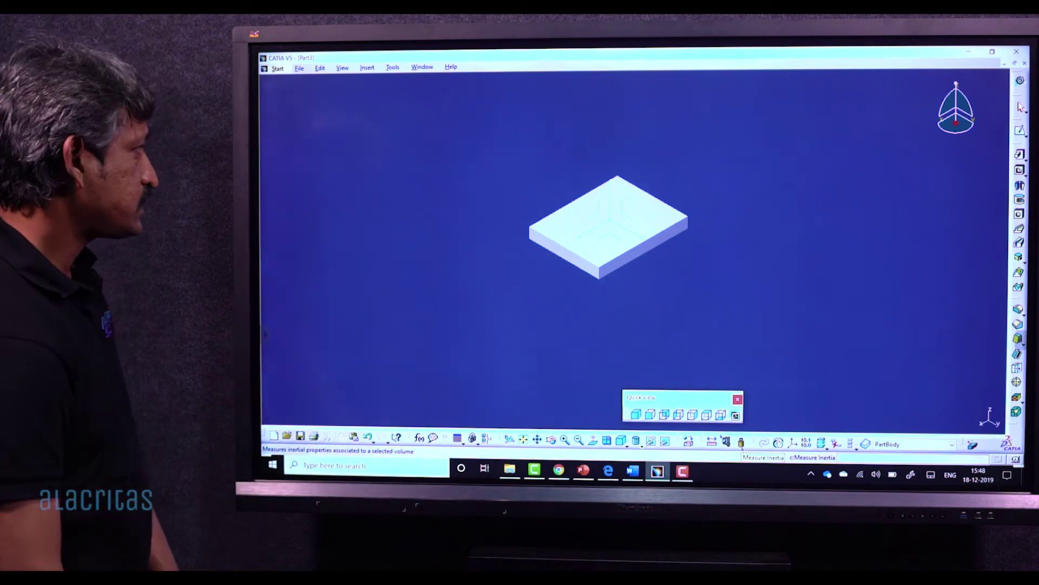
Step: Rotate the plate to a custom orientation seen from above and save it as a named view called NEW
middle_click_drag(586, 226, 601, 360)
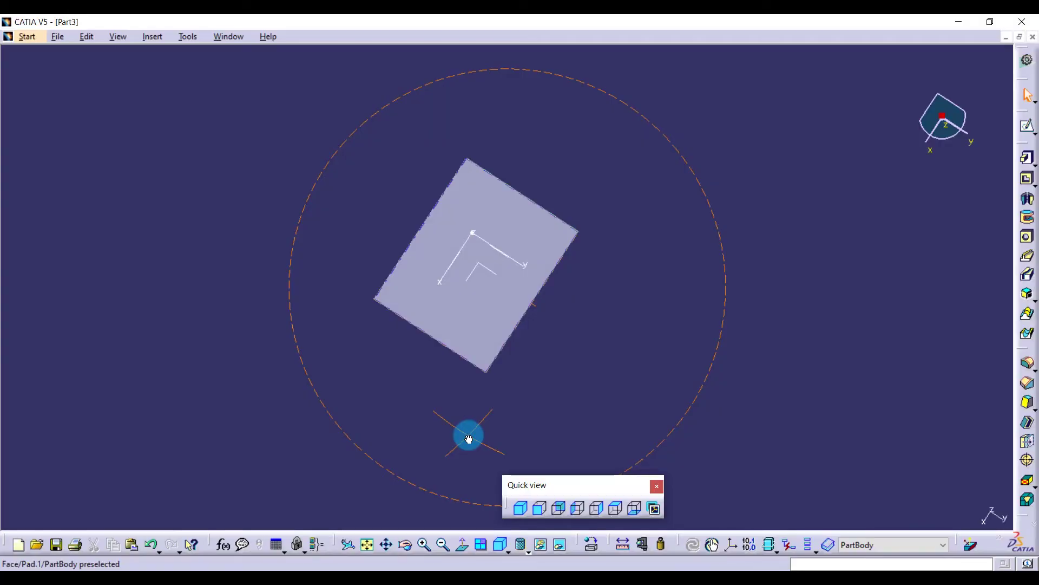
middle_click_drag(599, 360, 604, 366)
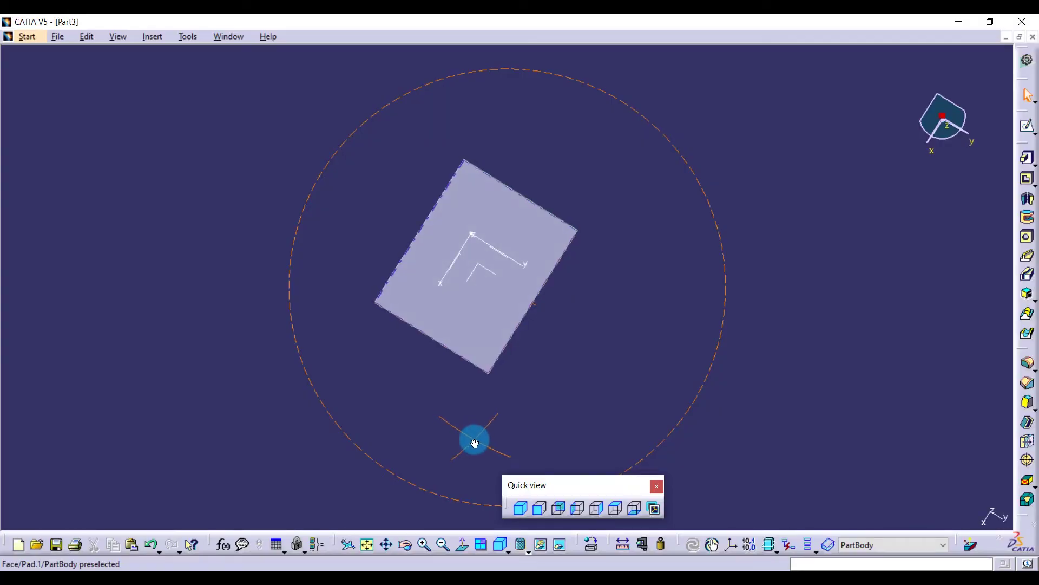
middle_click_drag(475, 443, 475, 439)
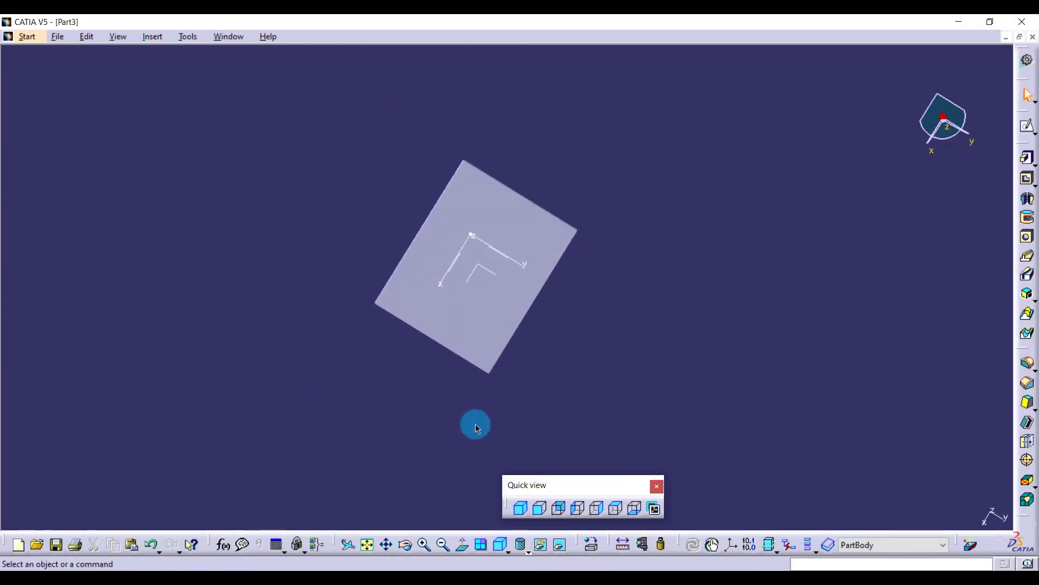
left_click(666, 514)
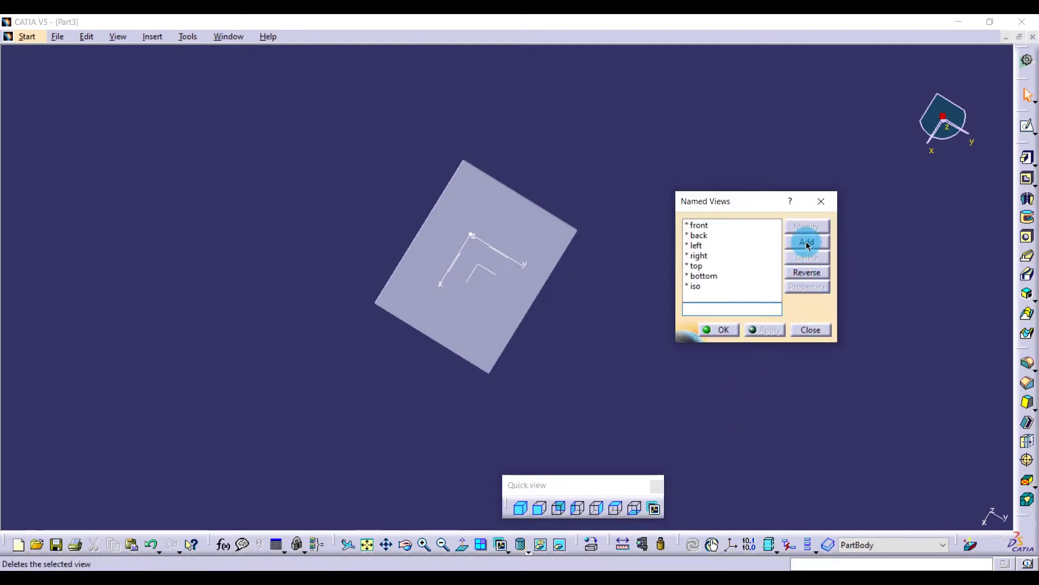
left_click(807, 242)
left_click(728, 306)
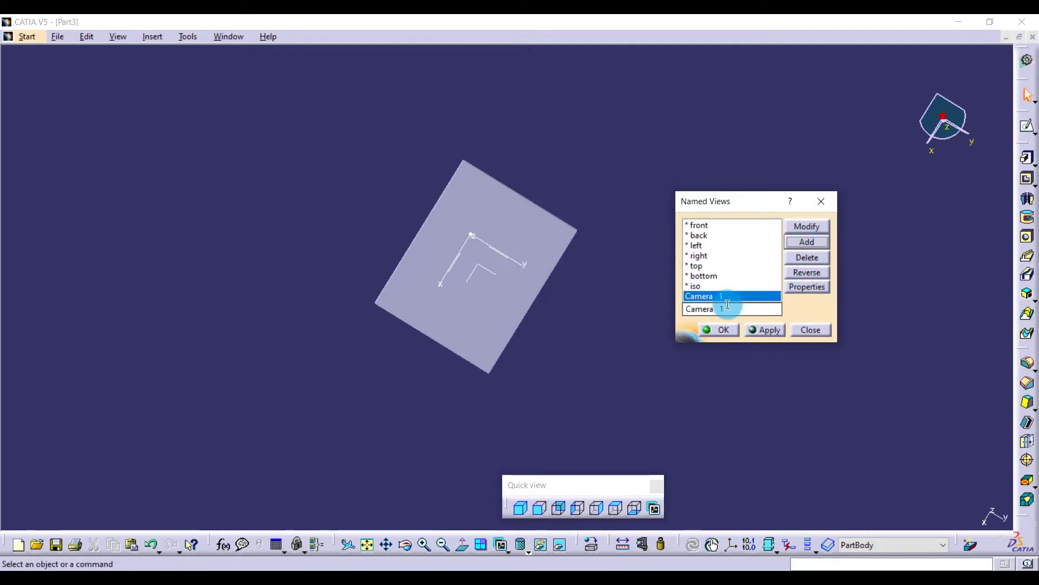
left_click_drag(727, 304, 667, 303)
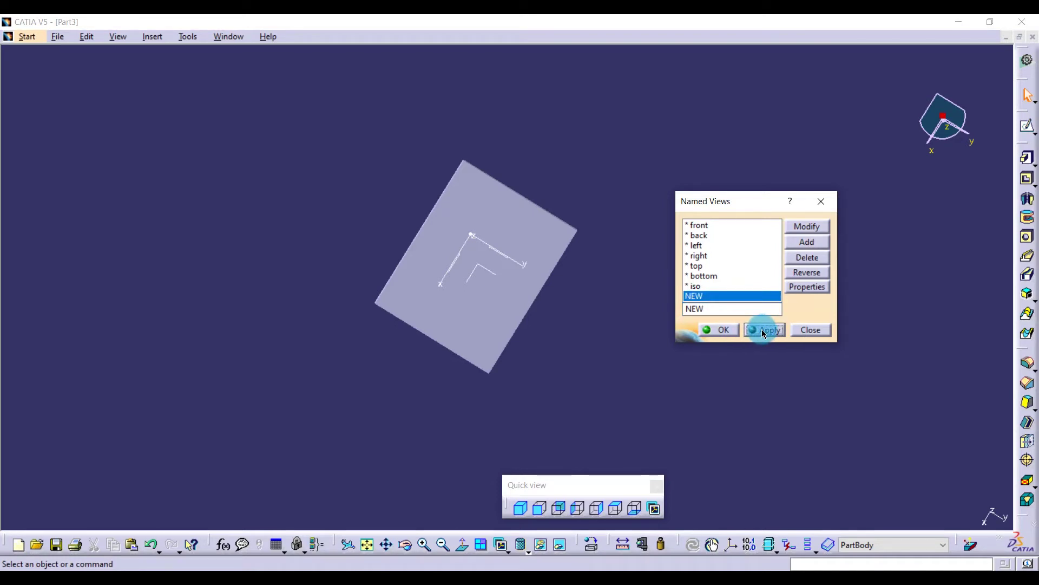
left_click(725, 330)
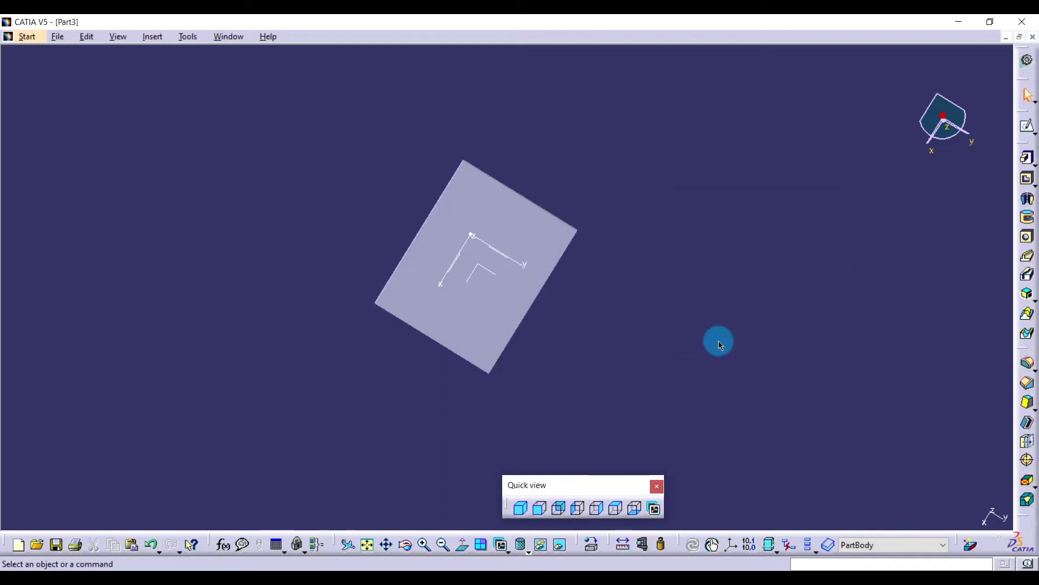
Step: Return the plate to the isometric view, apply the standard bottom named view, and recall the custom NEW view
left_click(525, 506)
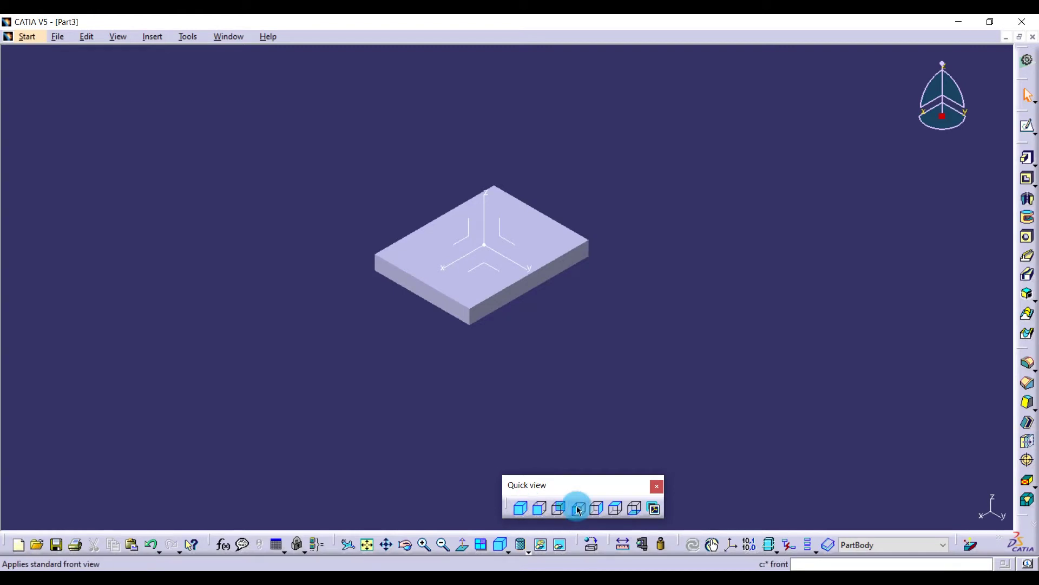
left_click(654, 508)
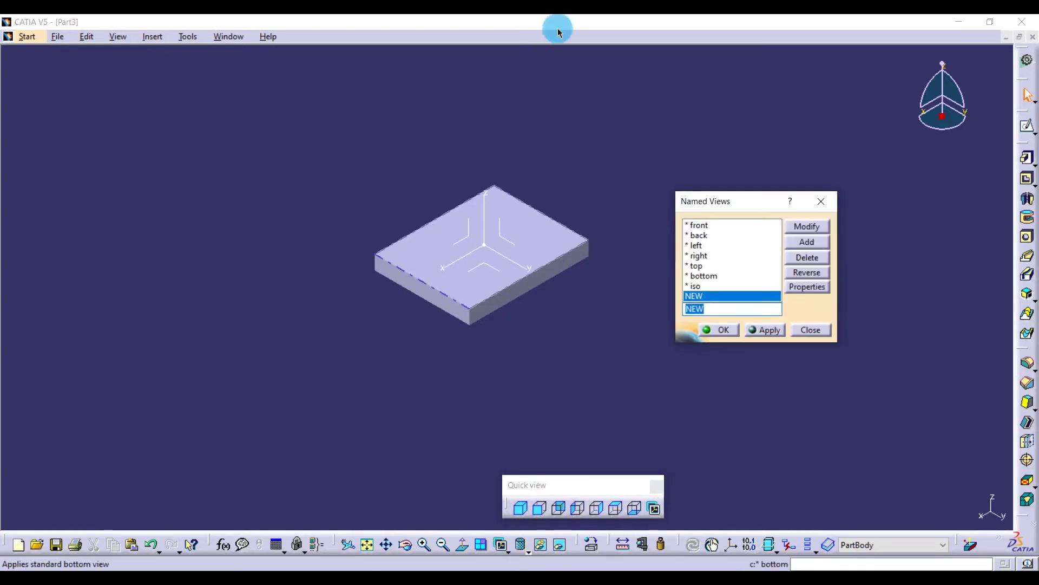
left_click(709, 279)
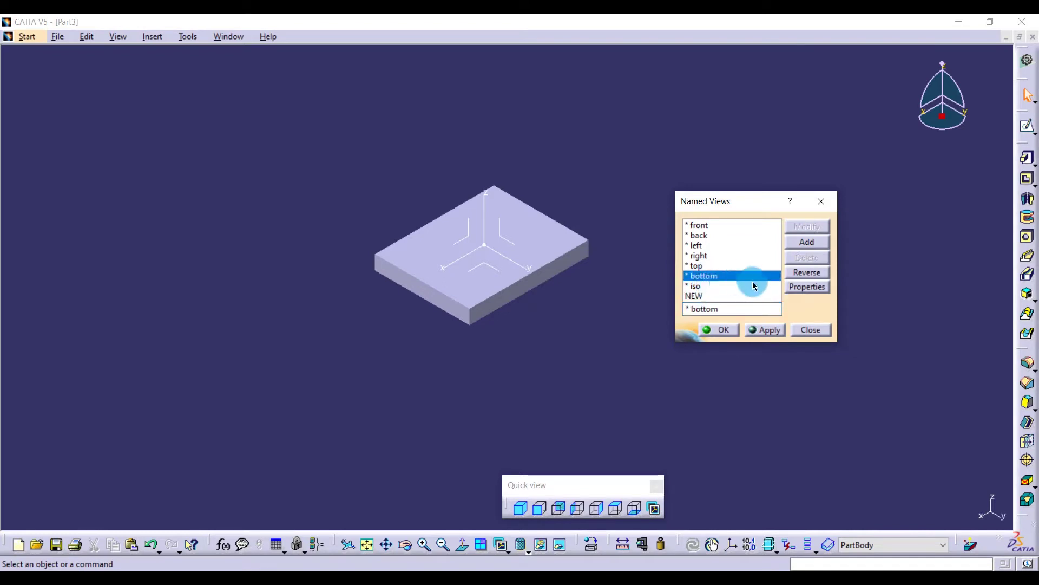
left_click(766, 330)
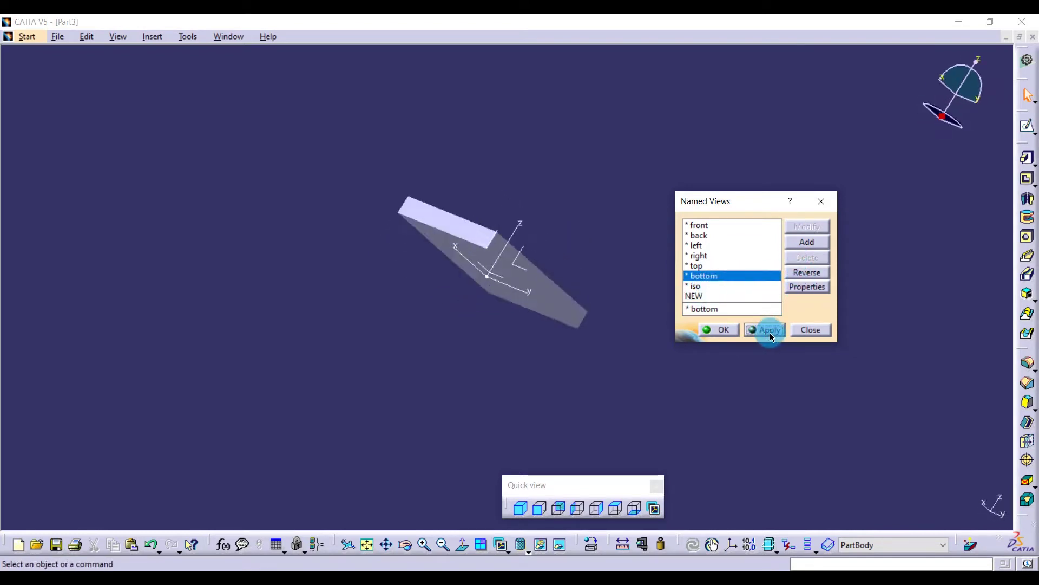
left_click(694, 296)
left_click(766, 329)
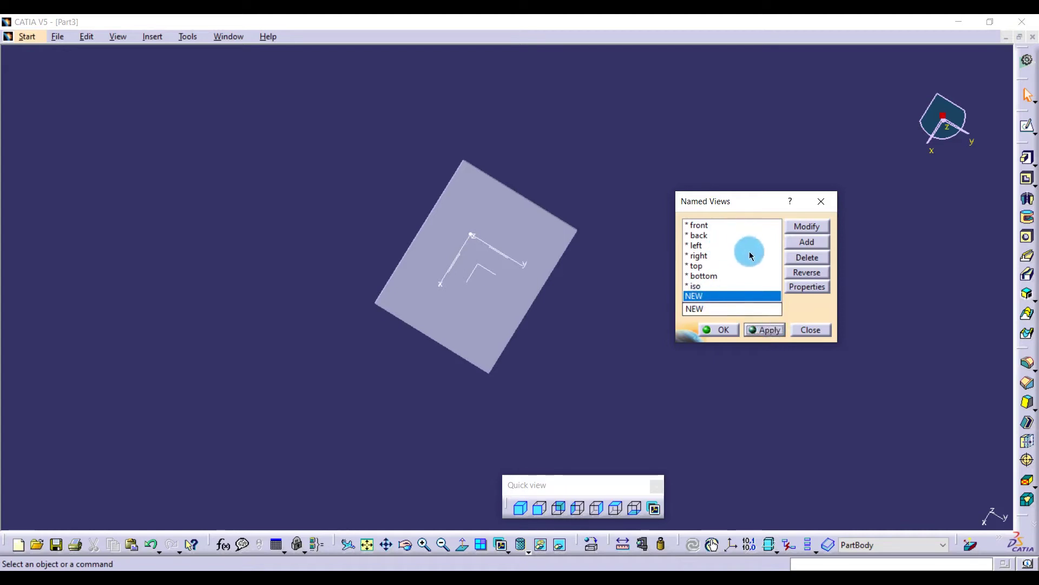
left_click(724, 329)
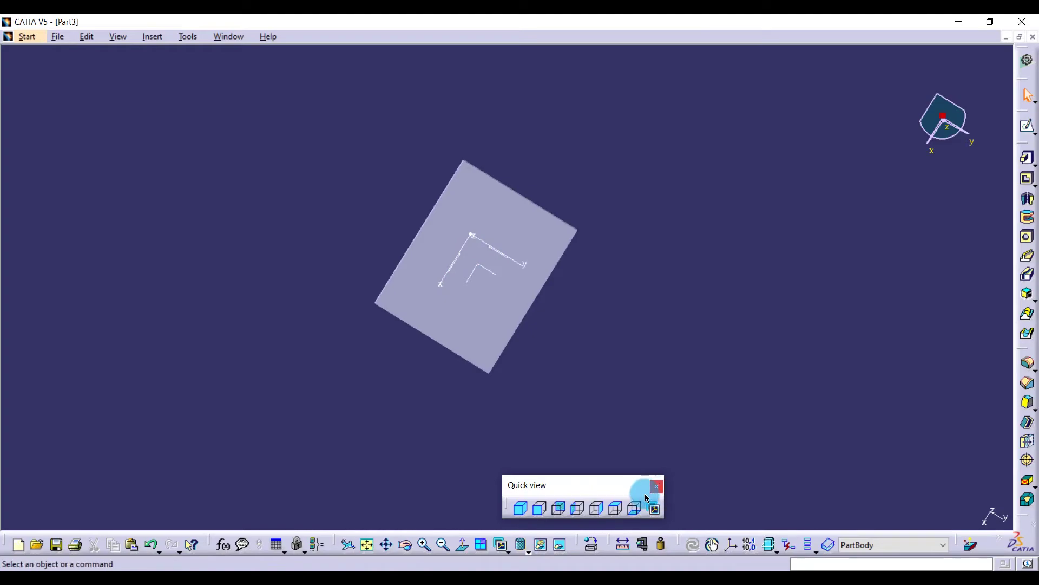
Step: Detach the View mode toolbar as a floating toolbar beside the Quick view toolbar
left_click(539, 509)
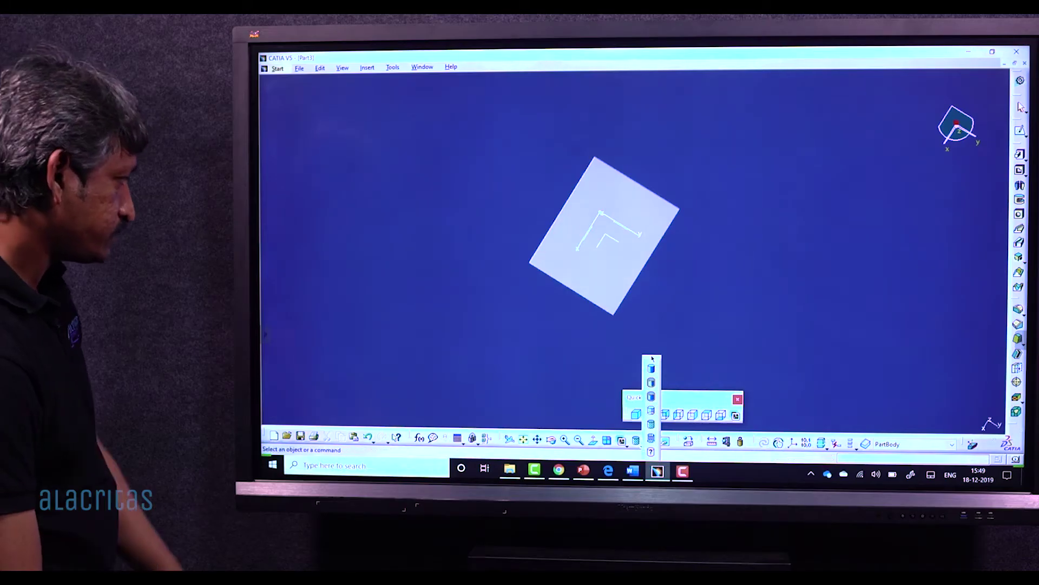
left_click_drag(653, 358, 856, 430)
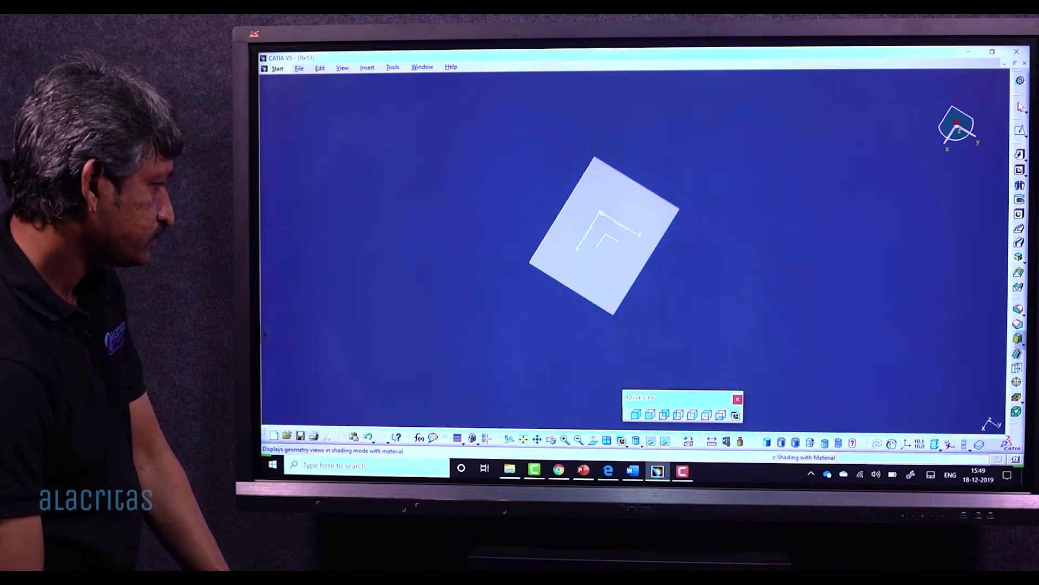
left_click_drag(764, 434, 784, 411)
left_click(716, 442)
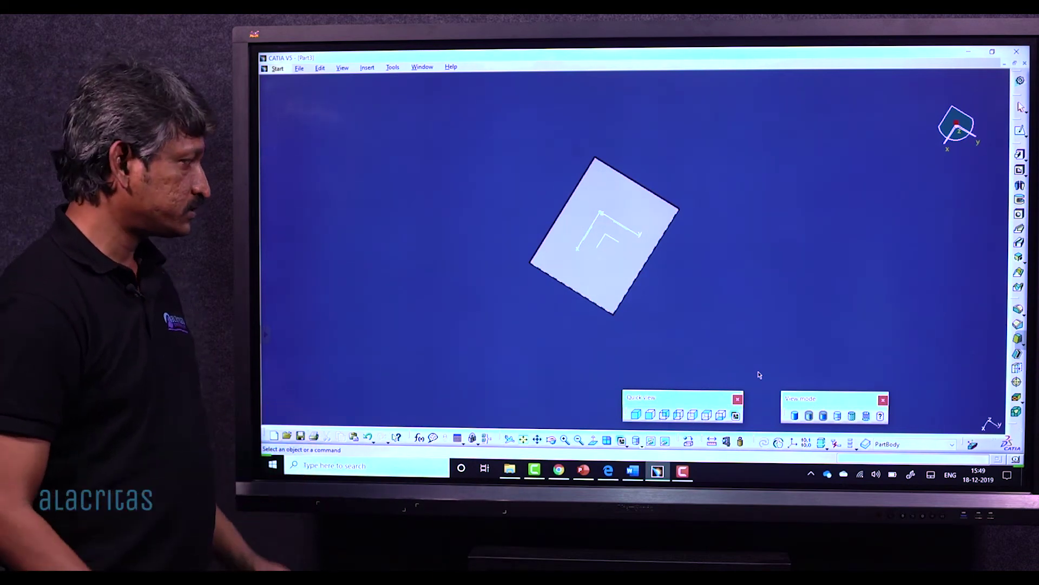
Step: Display the plate in Shading mode and in Shading with Edges, inspecting its edges closer up from different angles
middle_click_drag(678, 302, 704, 283)
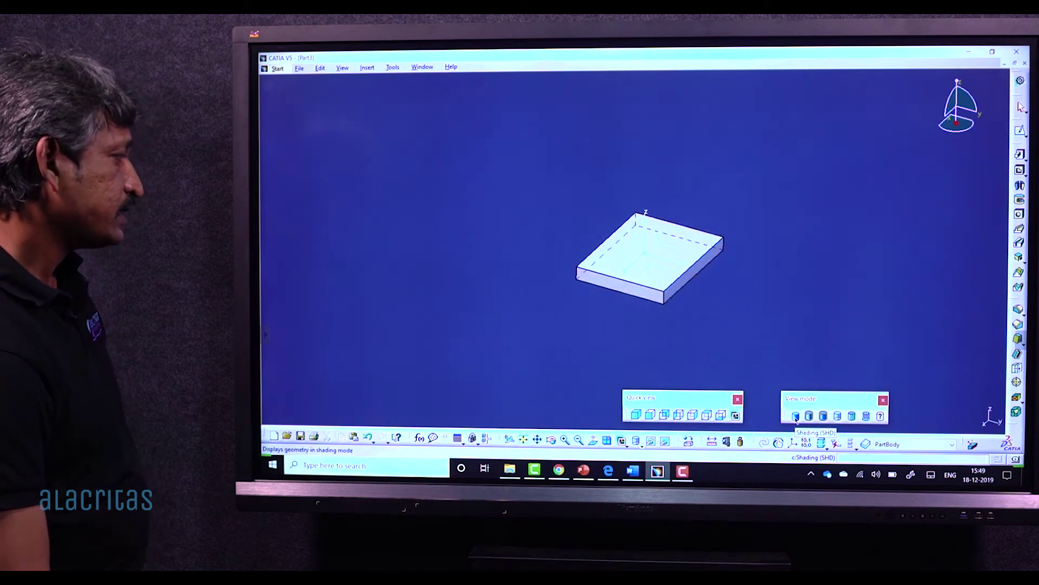
left_click(796, 418)
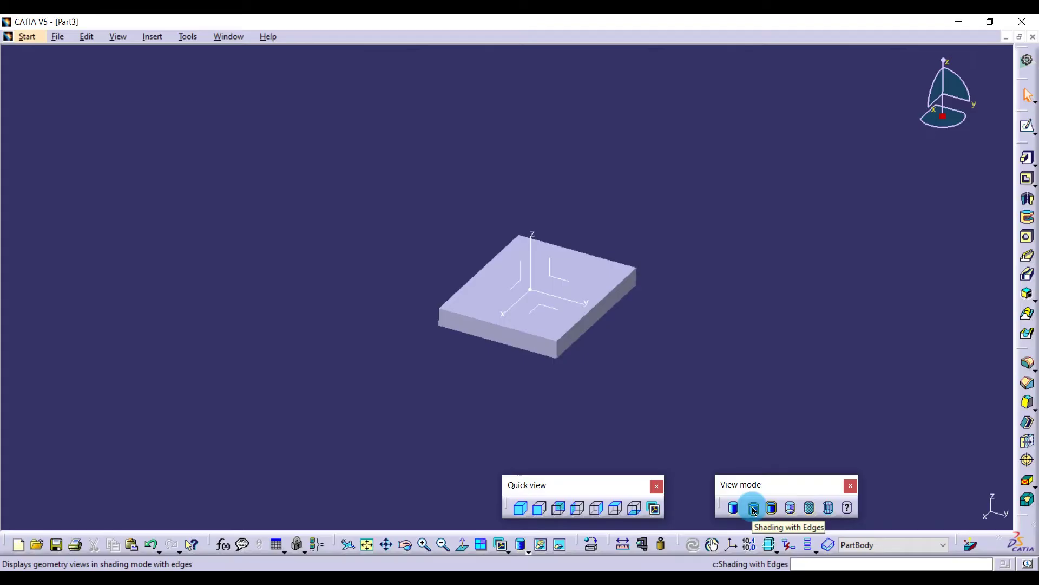
left_click(808, 415)
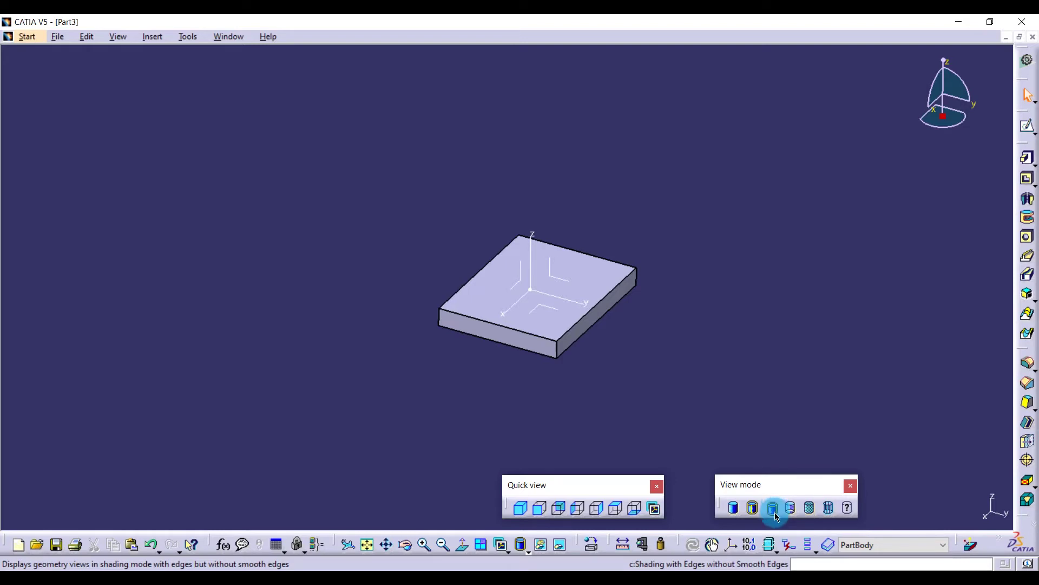
middle_click_drag(617, 411, 617, 370, "ctrl")
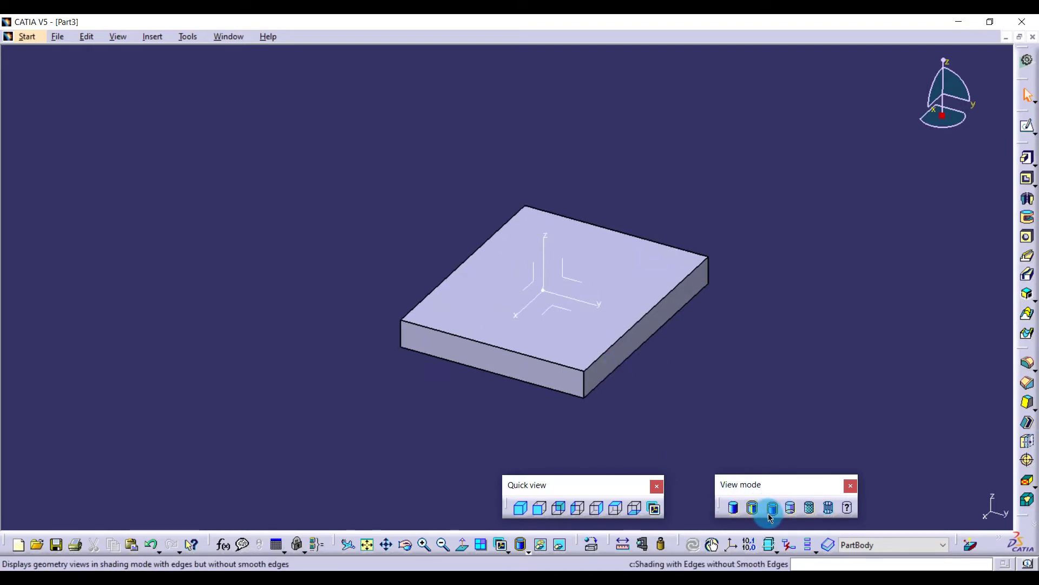
mouse_move(611, 372)
middle_mouse_down()
mouse_move(550, 358)
mouse_move(573, 402)
middle_mouse_up()
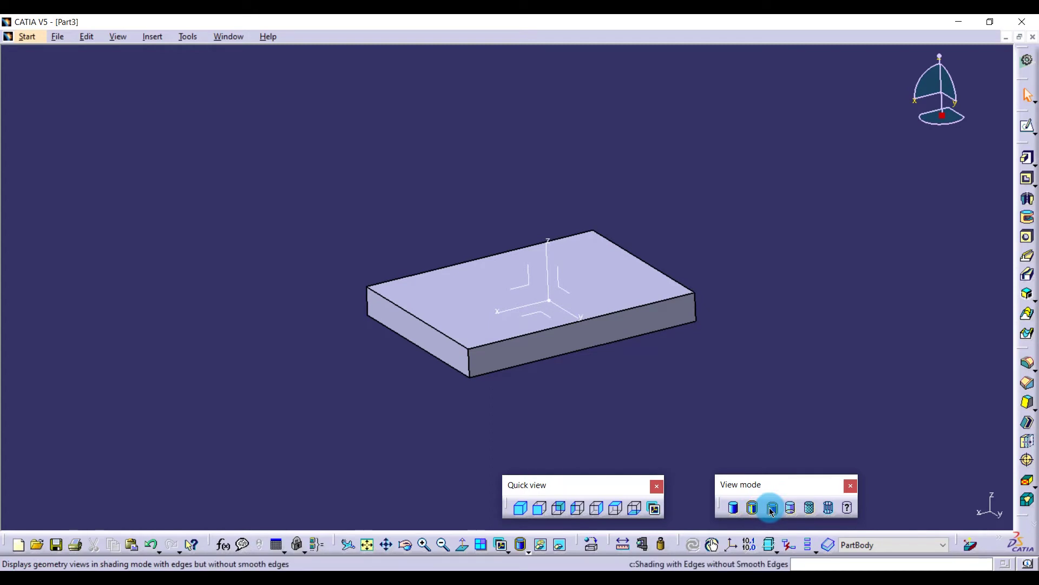
middle_click_drag(586, 379, 621, 391)
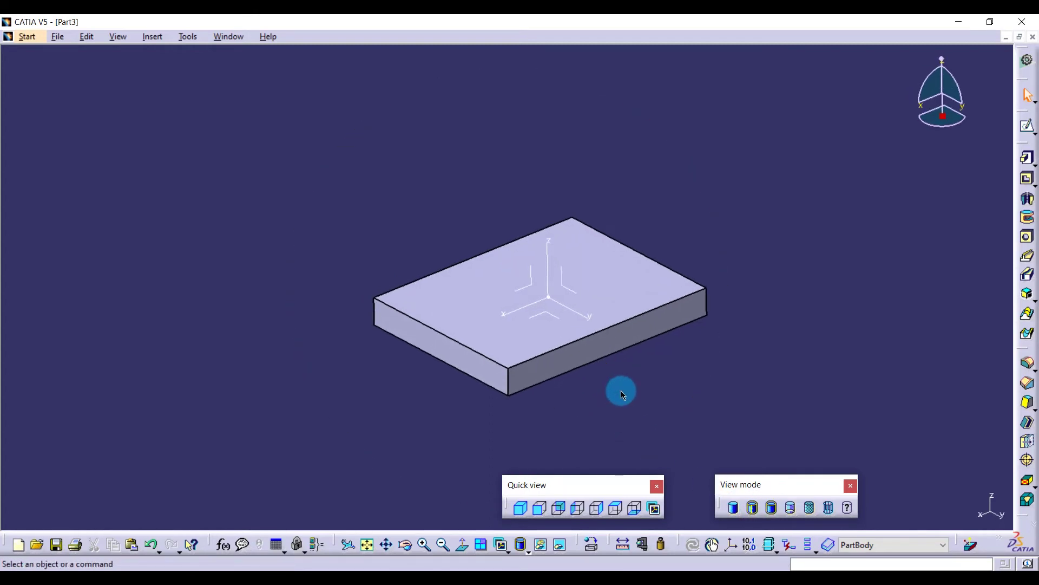
Step: Display the plate shaded with its hidden edges dashed and inspect it from several sides
left_click(792, 509)
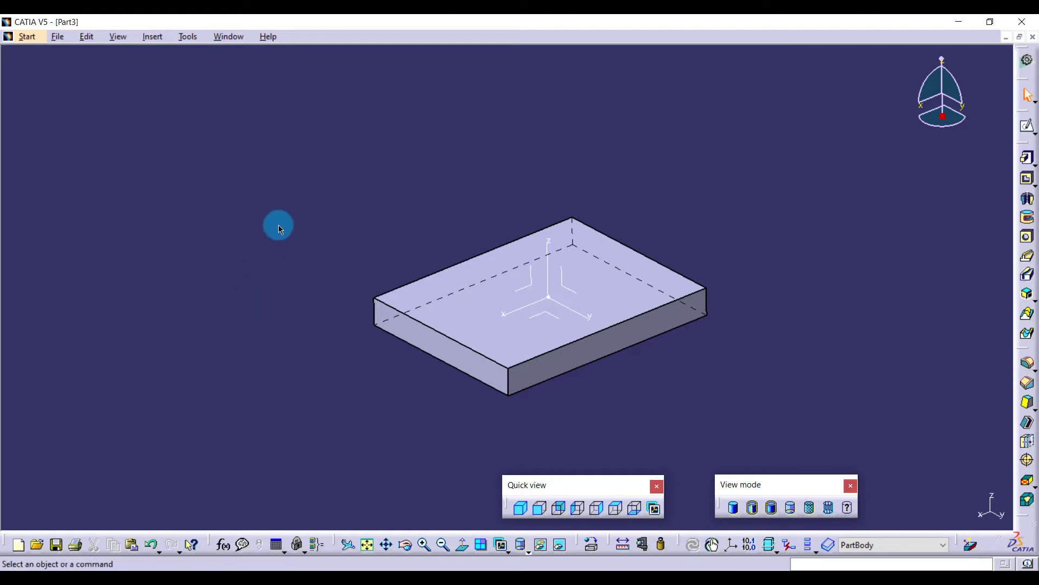
middle_click_drag(453, 295, 712, 214)
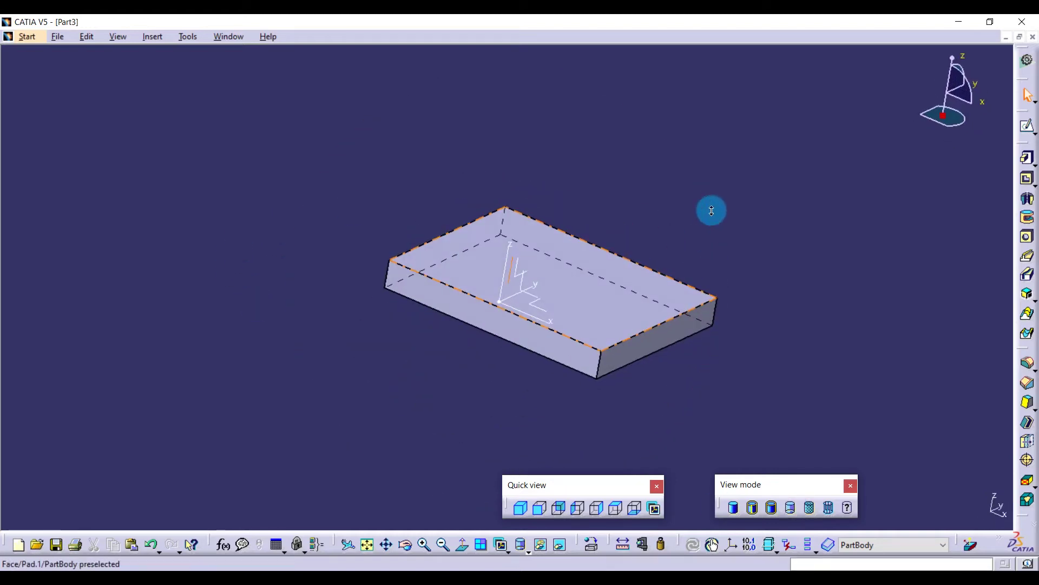
middle_click_drag(489, 372, 727, 306)
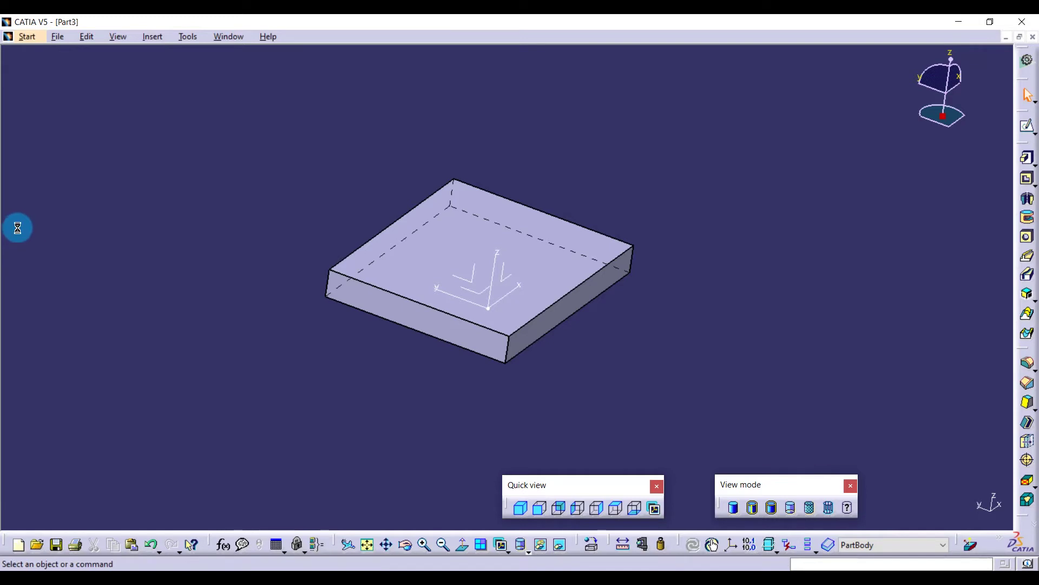
Step: Show the specification tree and apply the Wood Roof material from the Construction materials to the PartBody
key("F3")
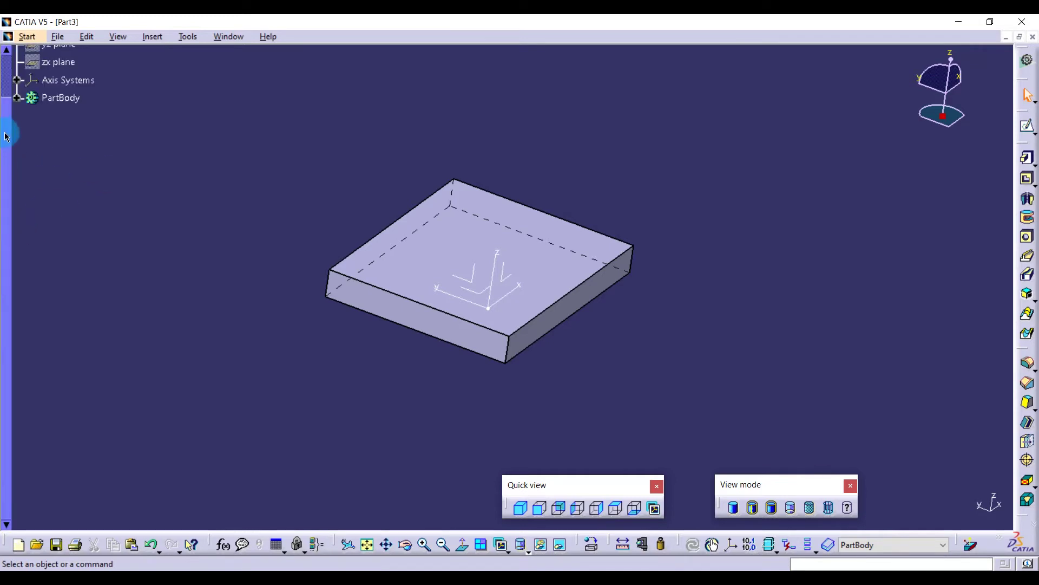
left_click_drag(4, 133, 3, 61)
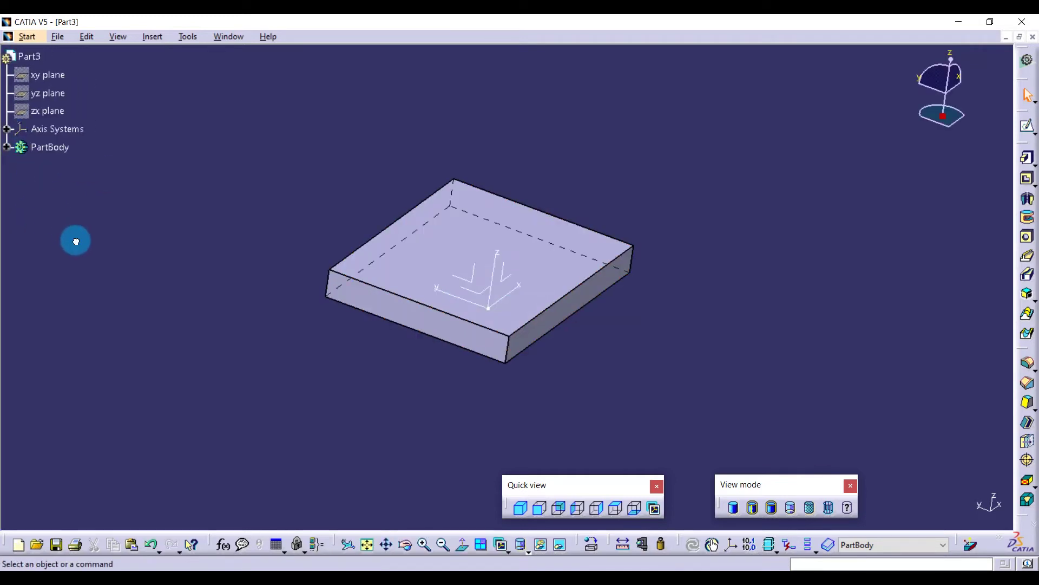
left_click(598, 541)
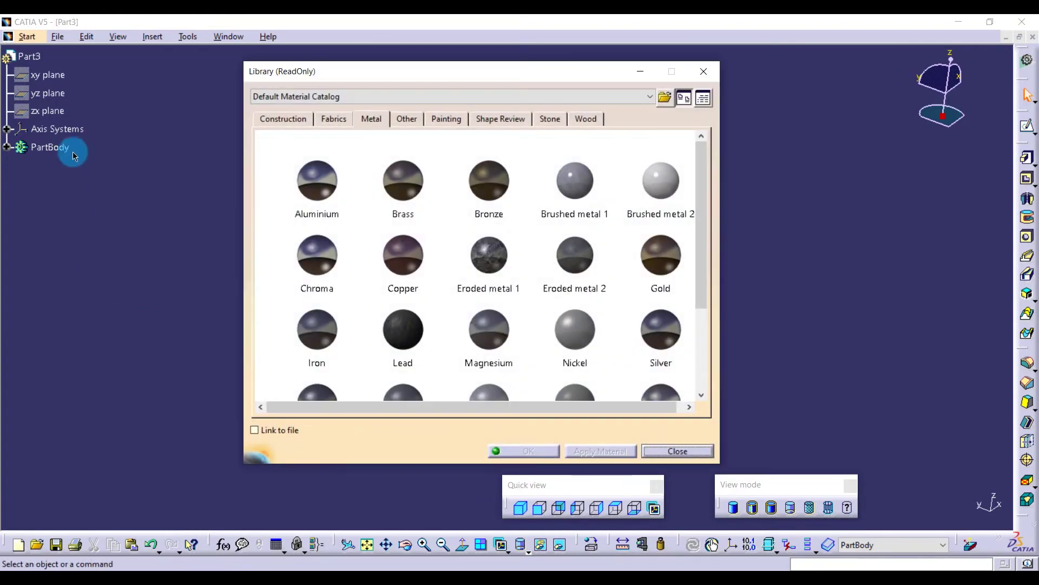
left_click(60, 144)
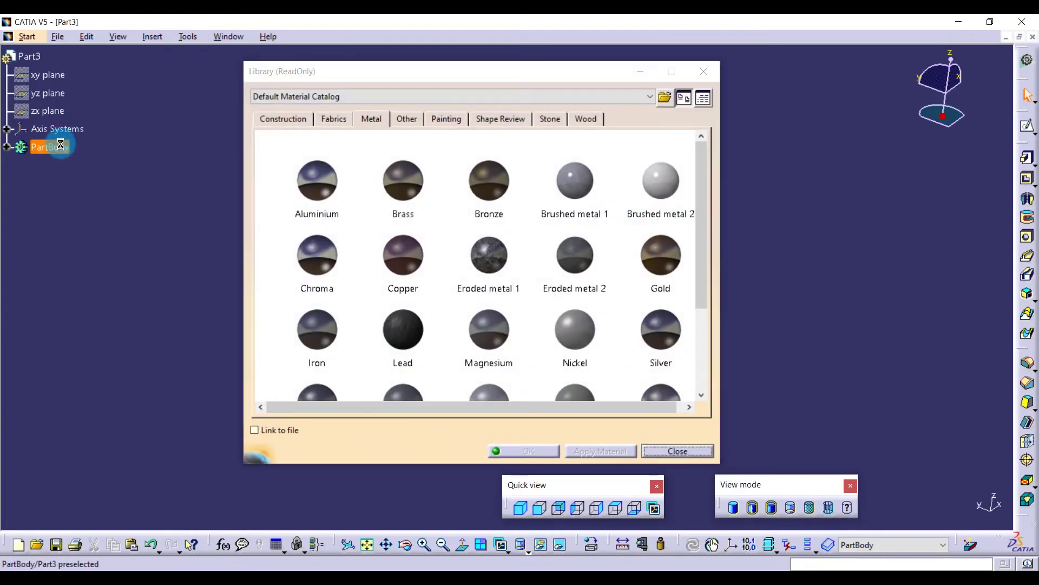
left_click(282, 119)
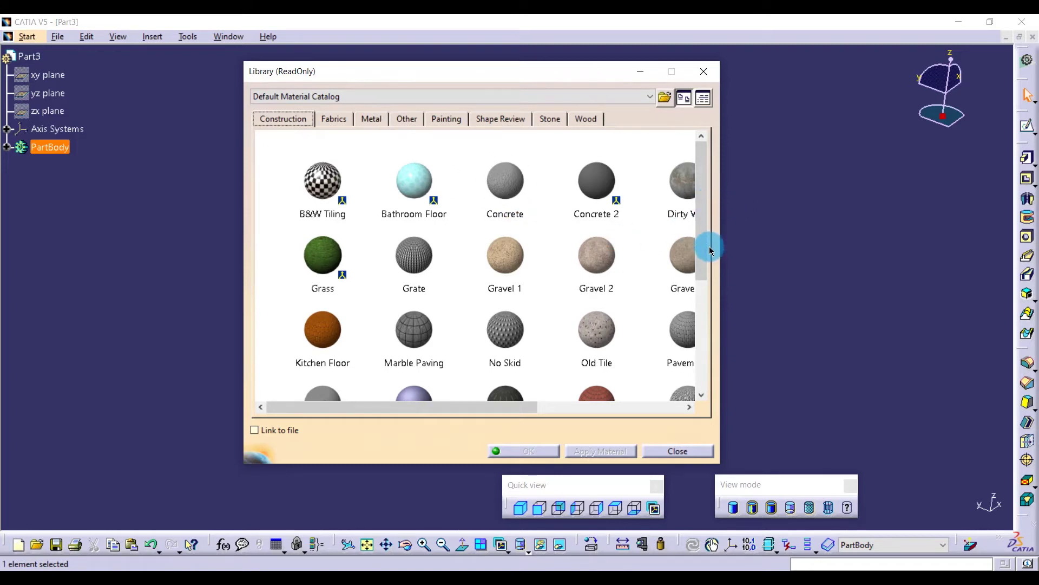
left_click_drag(703, 227, 698, 331)
left_click(512, 340)
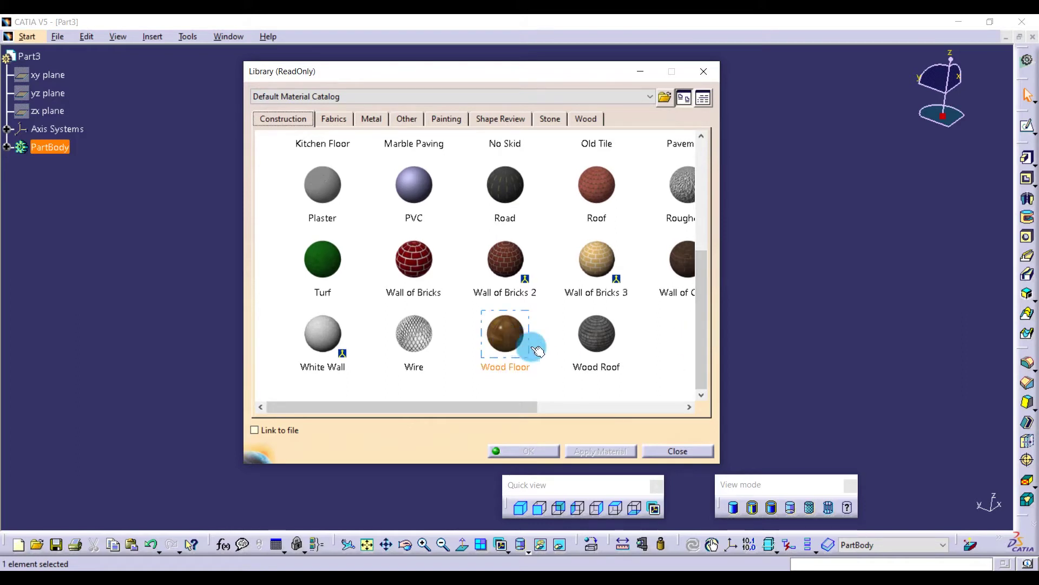
left_click(598, 336)
left_click(583, 445)
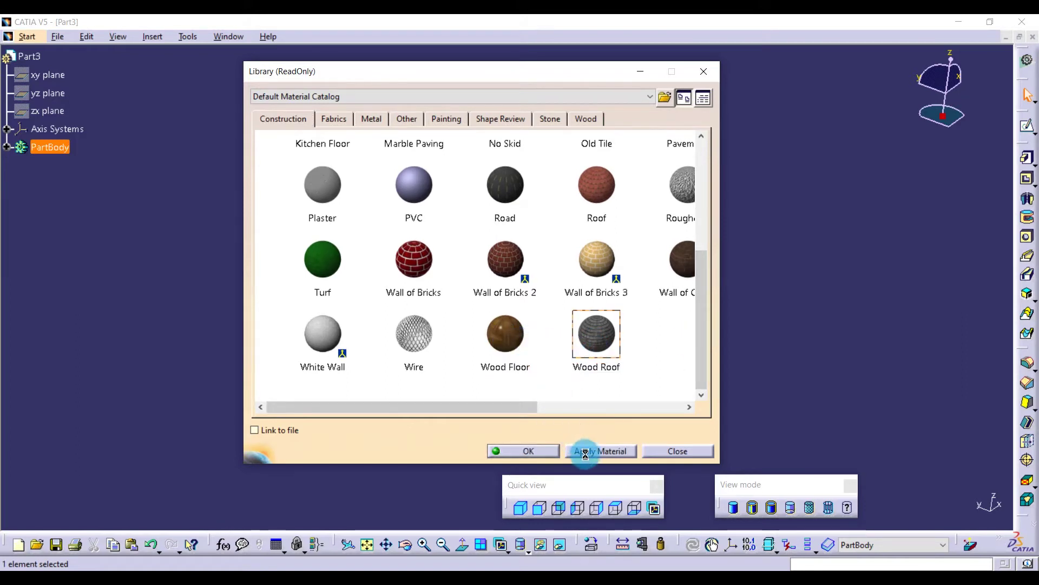
left_click(510, 451)
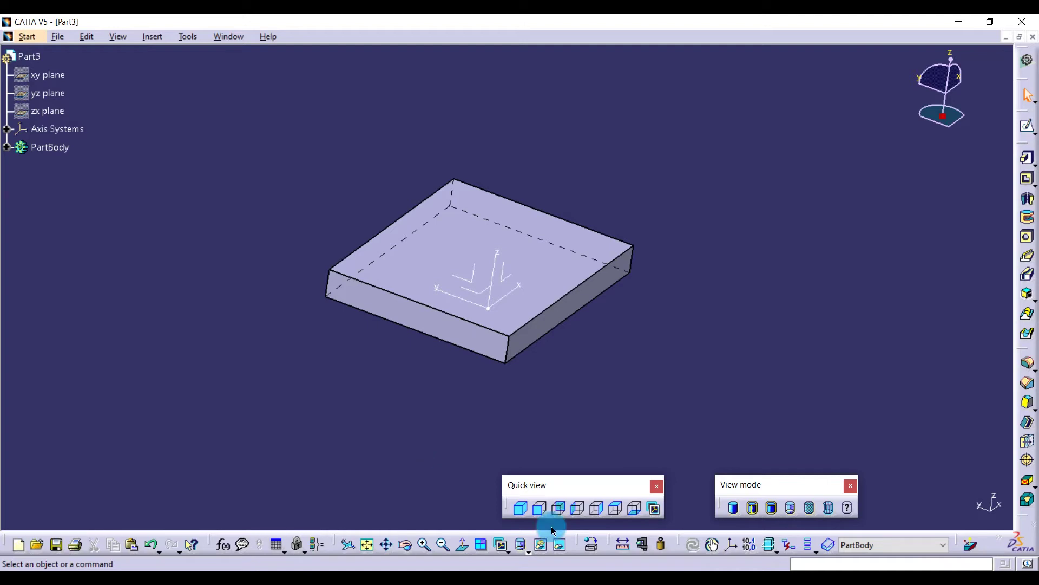
Step: Display the plate in Shading with Material and in wireframe mode, rotating it in each
left_click(812, 509)
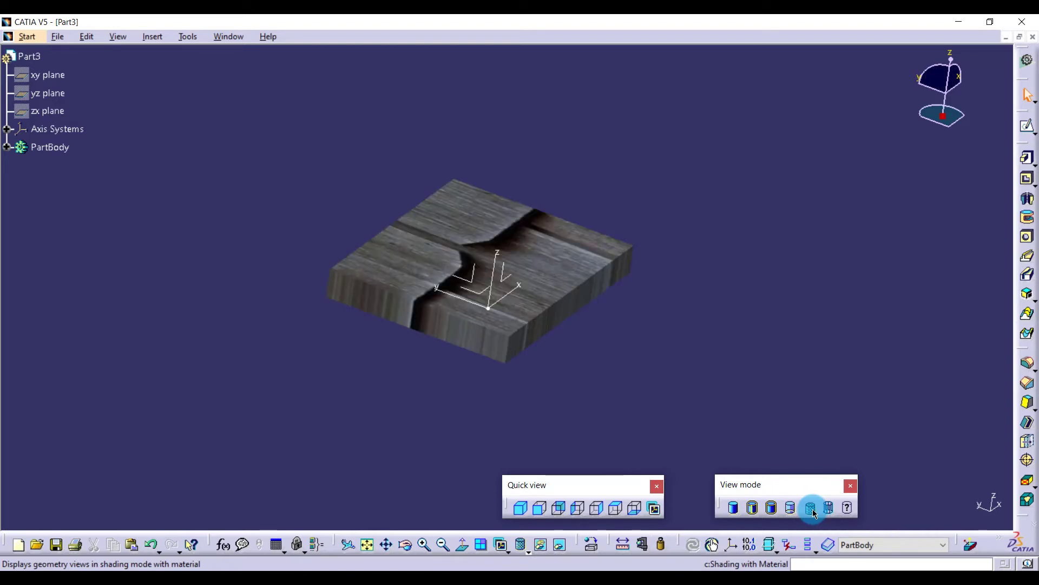
middle_click_drag(533, 270, 589, 370)
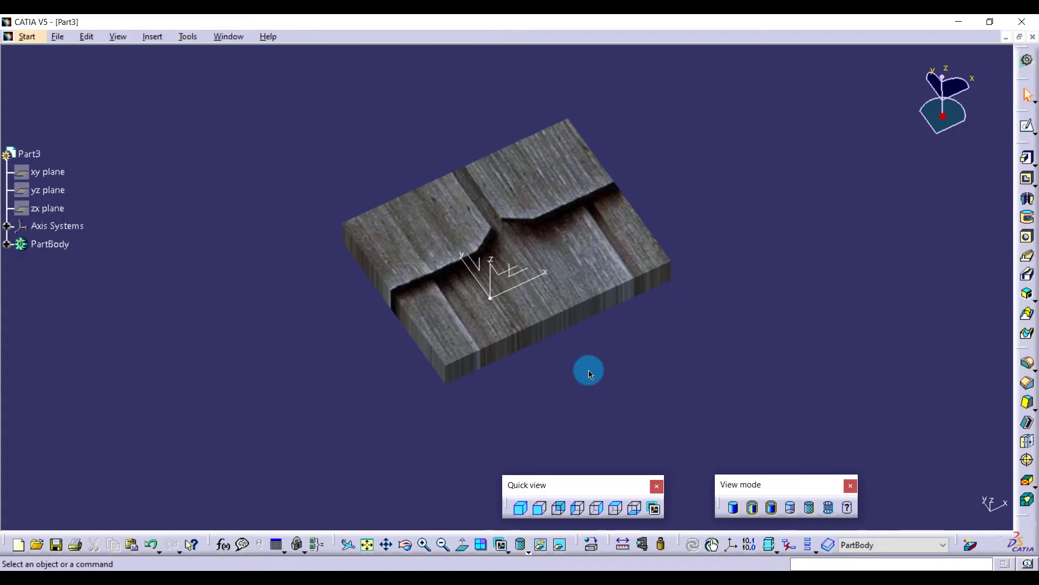
left_click(830, 506)
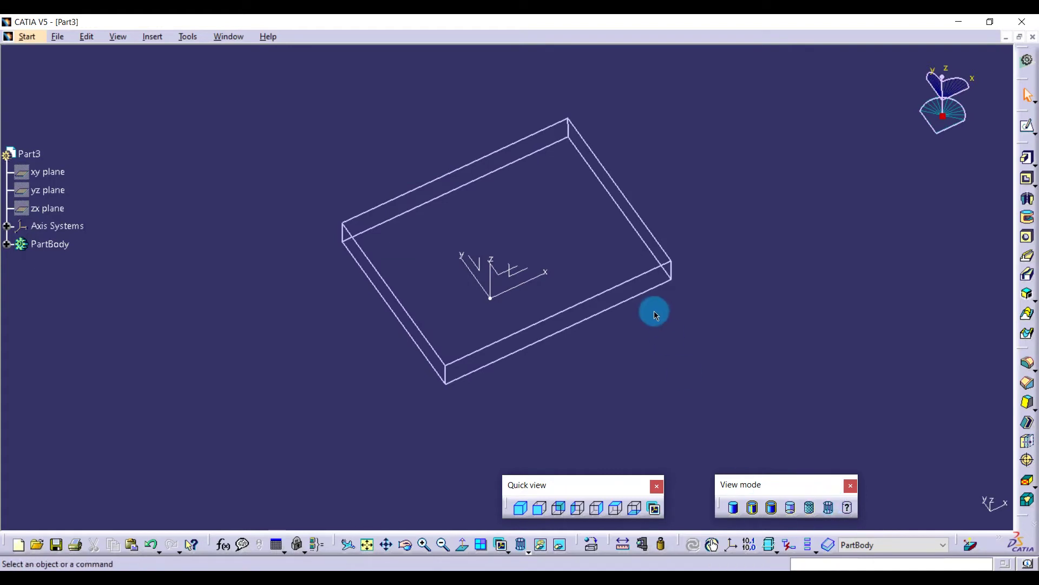
middle_click_drag(575, 285, 495, 270)
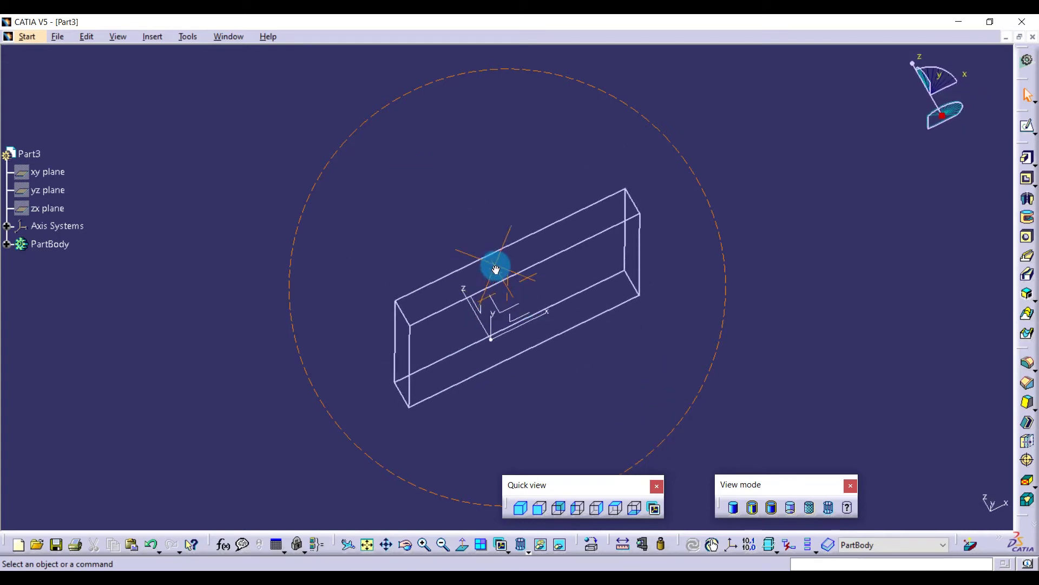
Step: Review the View Mode Customization options, cancel them, and display the plate in Shading followed by Shading with Edges
left_click(850, 508)
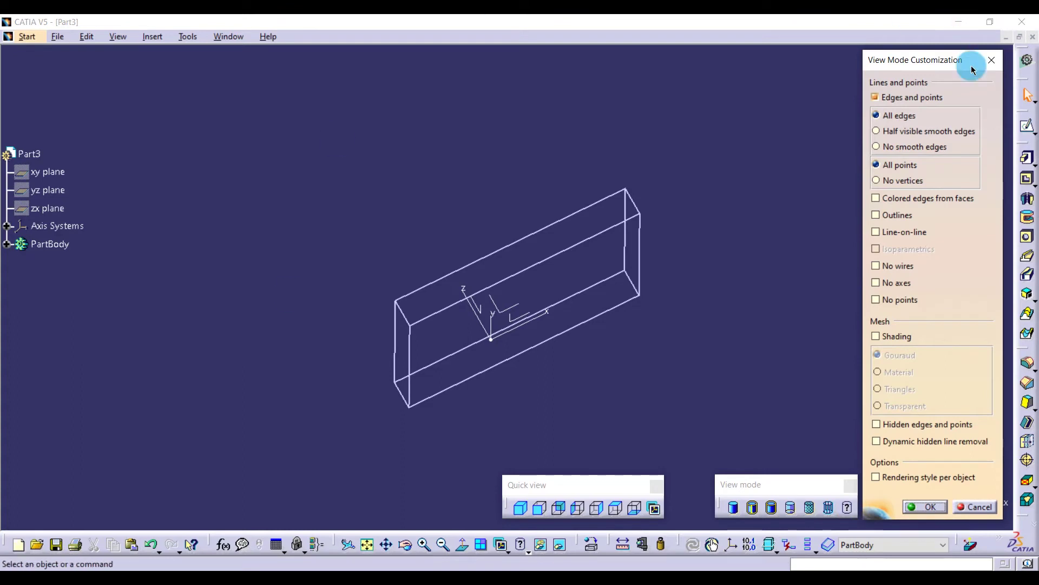
left_click_drag(985, 60, 796, 54)
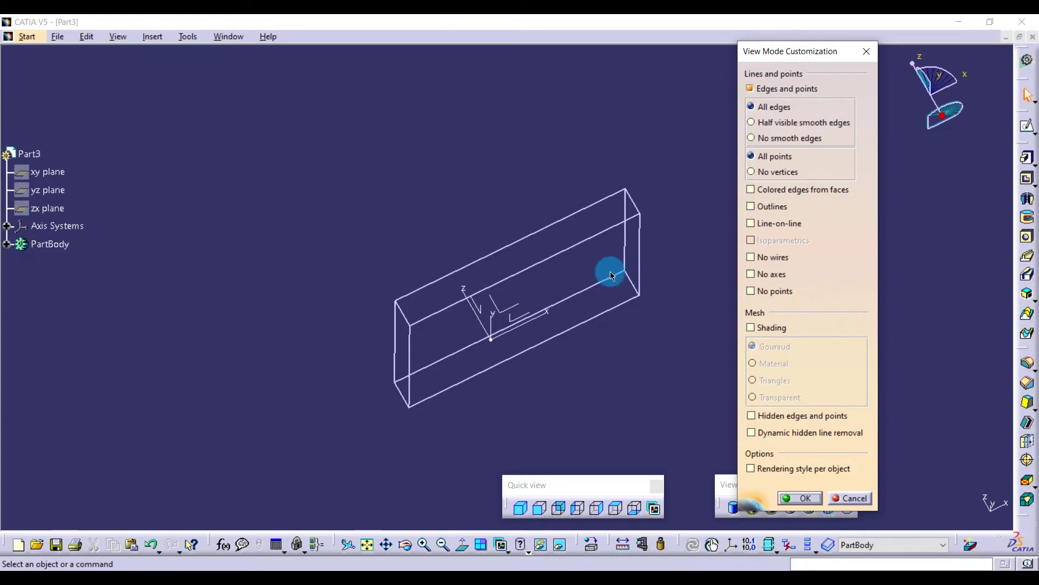
left_click(861, 497)
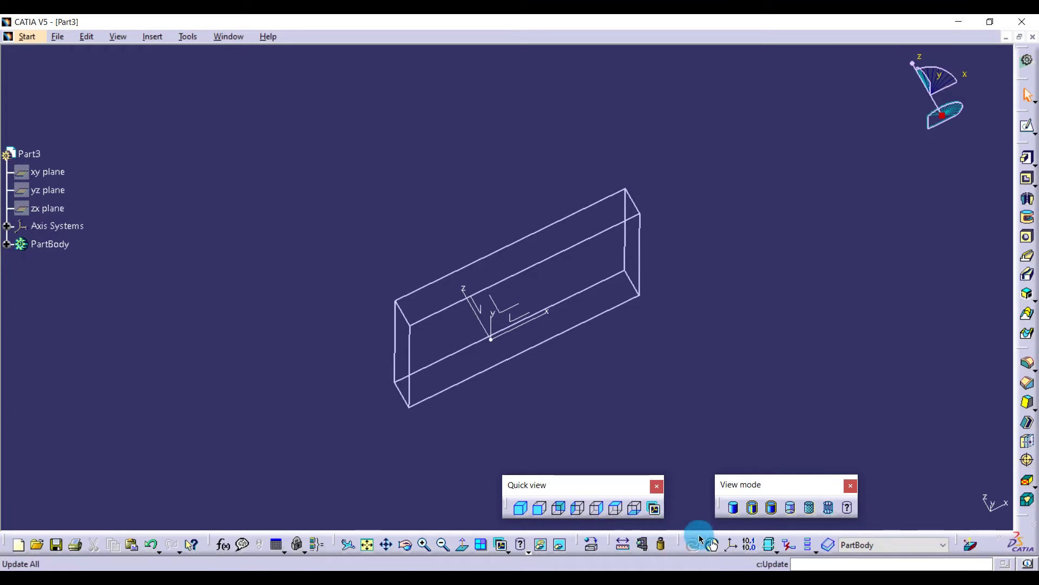
left_click(735, 509)
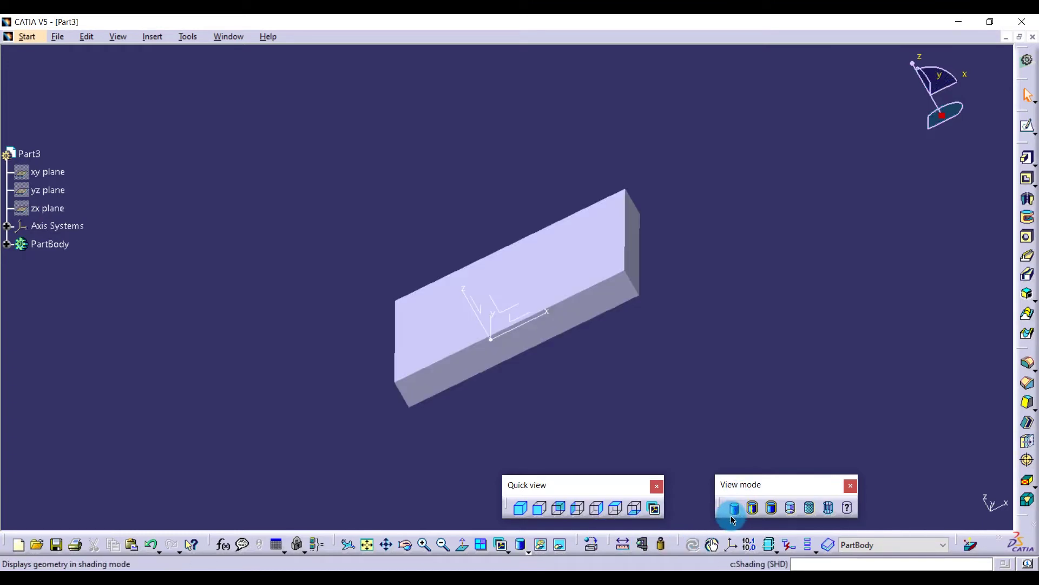
left_click(752, 508)
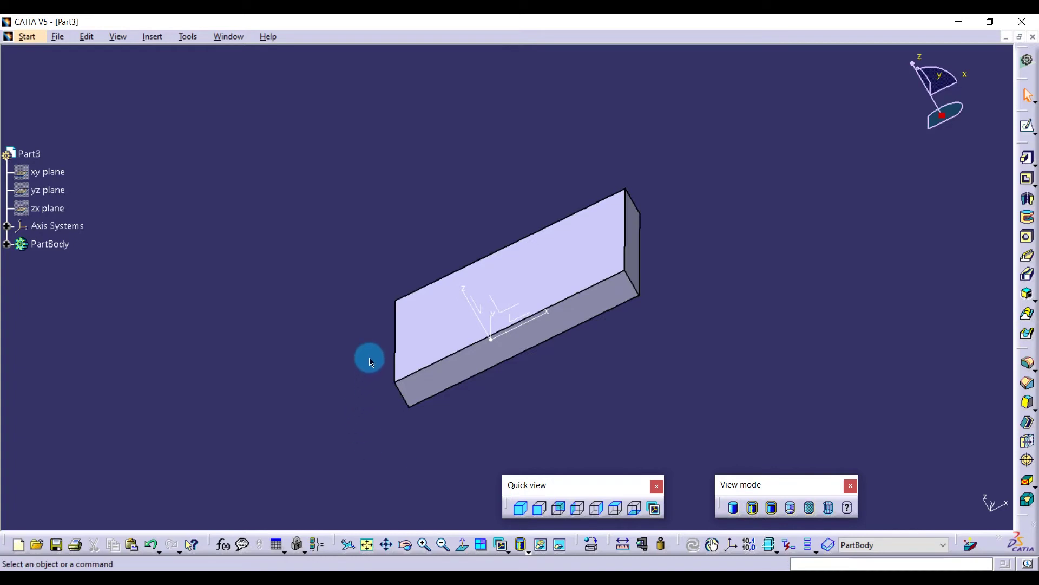
Step: Turn the plate to an angled top view and undock the Tools toolbar
middle_click_drag(370, 359, 563, 407)
middle_click_drag(455, 409, 420, 348)
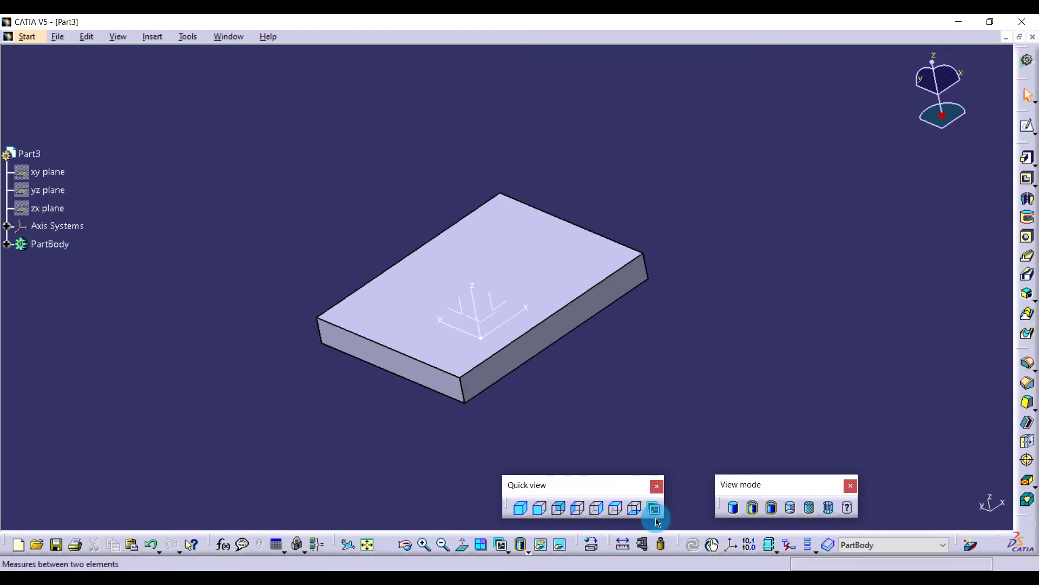
left_click_drag(682, 549, 190, 499)
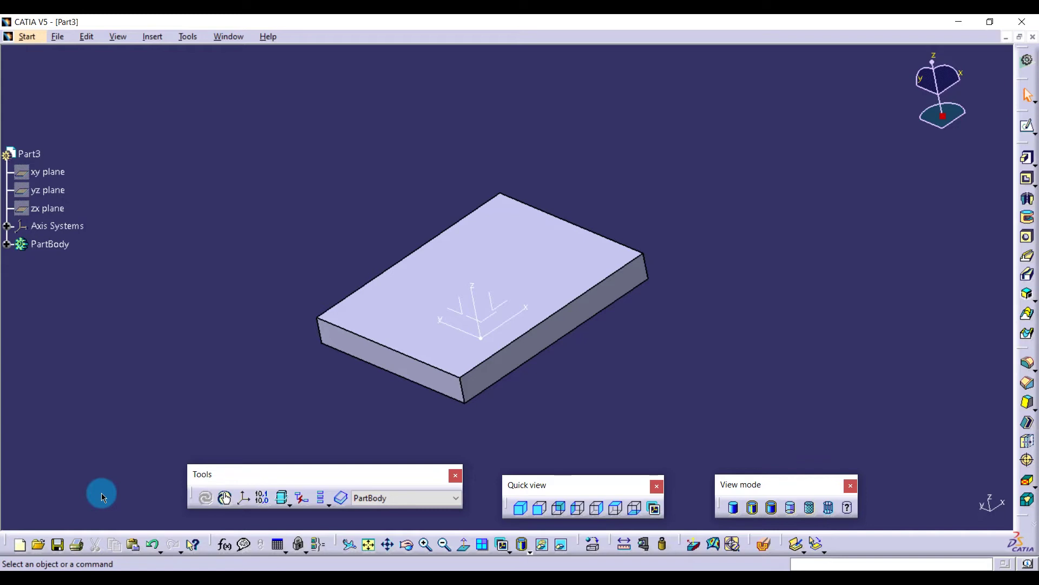
Step: Edit the pad's sketch, set the rectangle's vertical dimension to 50 mm, and exit the sketch
left_click(8, 244)
double_click(82, 296)
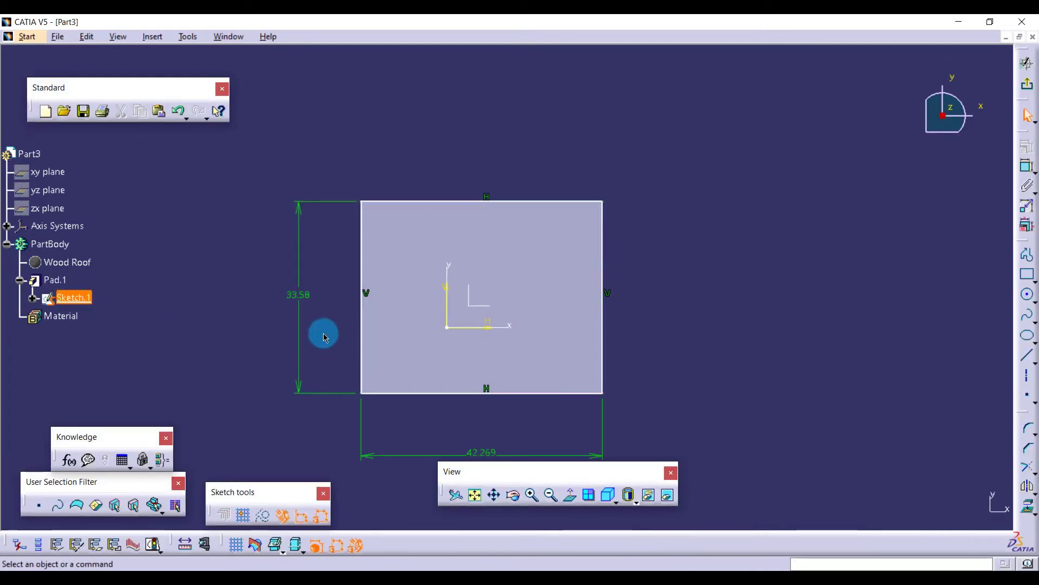
double_click(303, 295)
type("5")
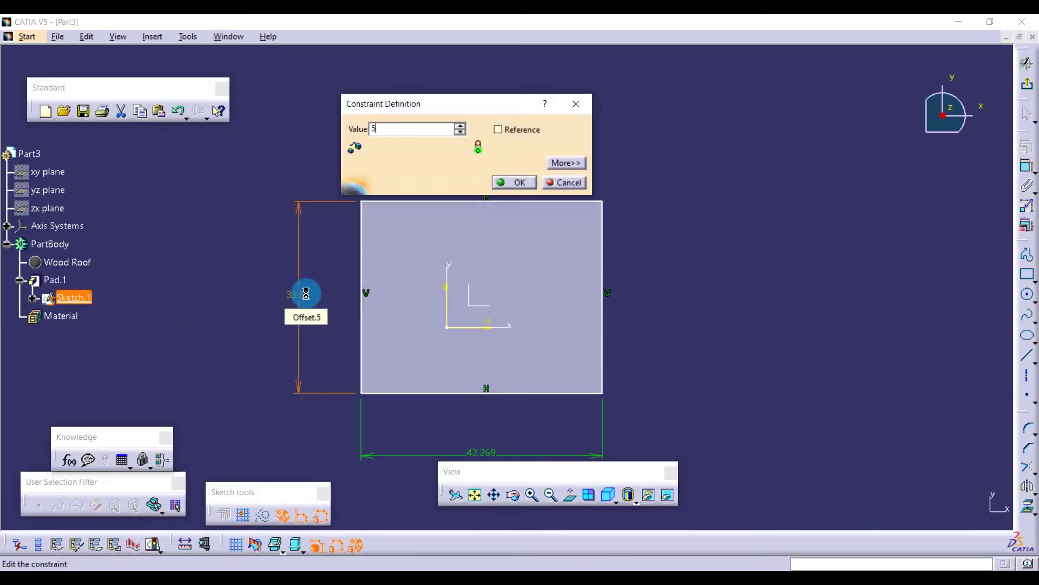
type("0")
key("Return")
mouse_move(302, 344)
middle_mouse_down()
mouse_move(271, 322)
mouse_move(271, 348)
middle_mouse_up()
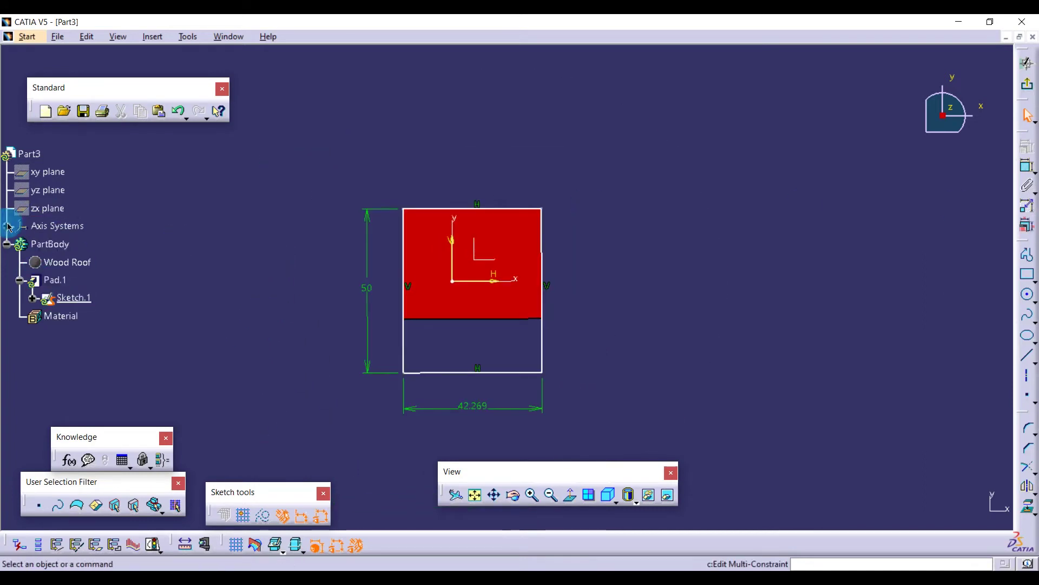
left_click(1022, 86)
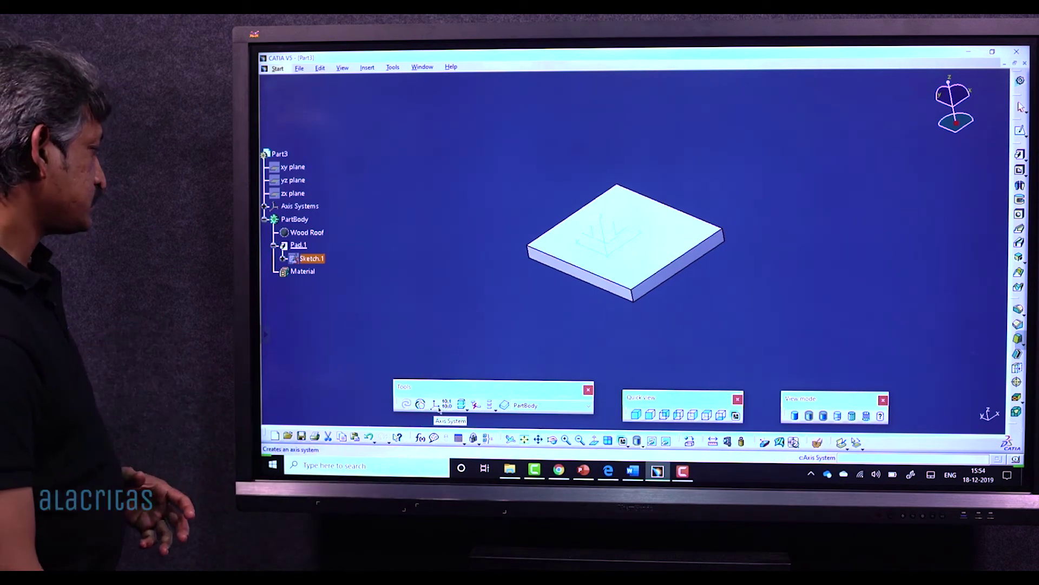
Step: Start a new axis system and create its origin point at coordinates X 50 mm, Y 50 mm, Z 50 mm
left_click(437, 409)
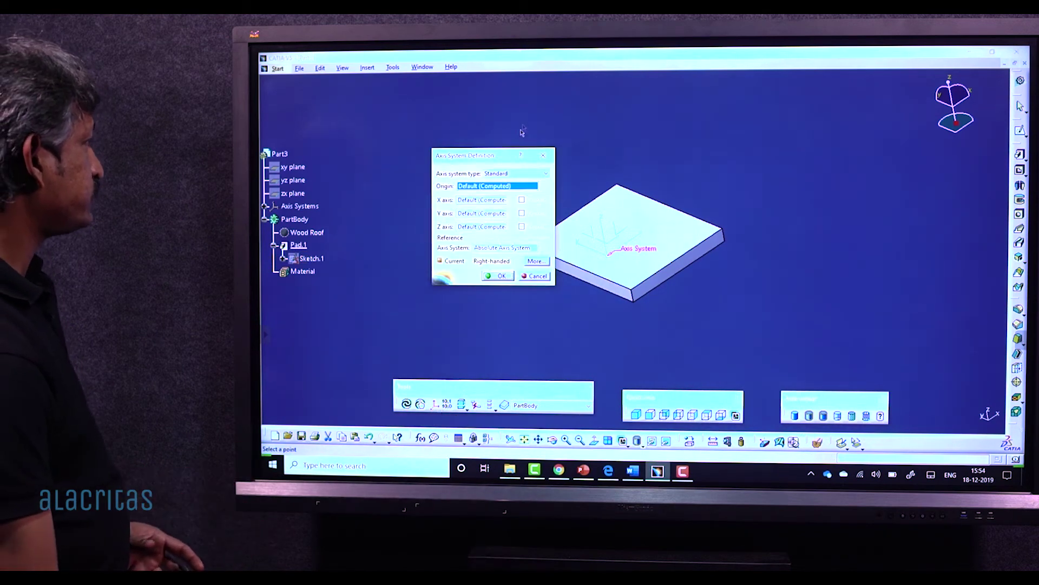
right_click(507, 186)
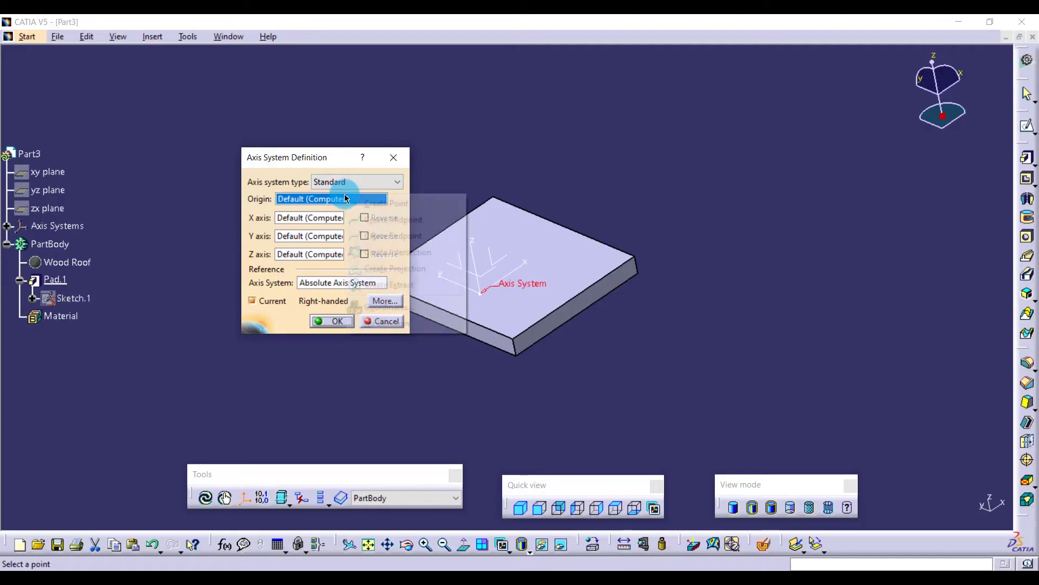
left_click(379, 202)
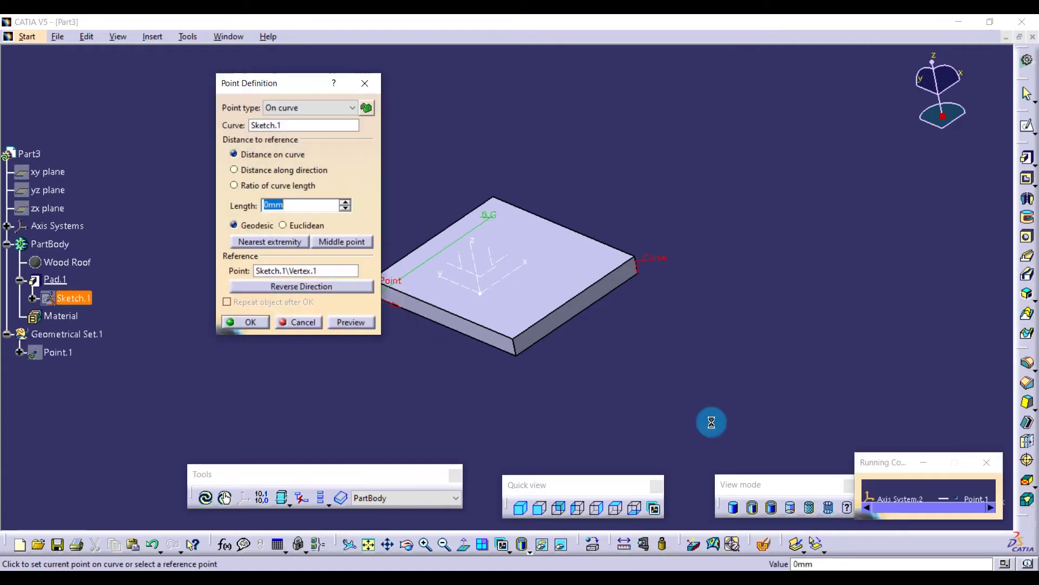
left_click(307, 109)
left_click(311, 119)
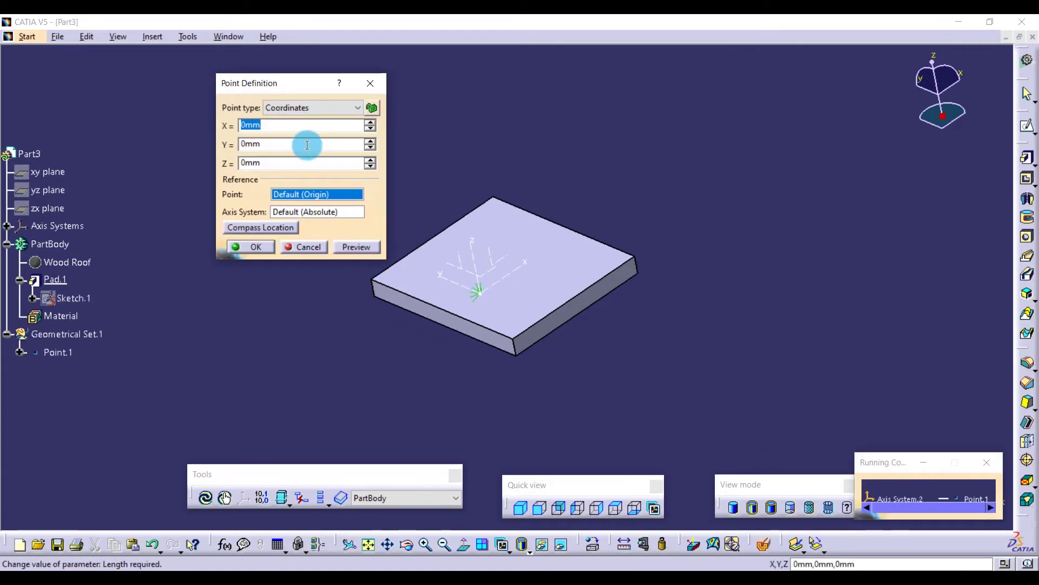
type("50")
key("Tab")
type("50")
key("Tab")
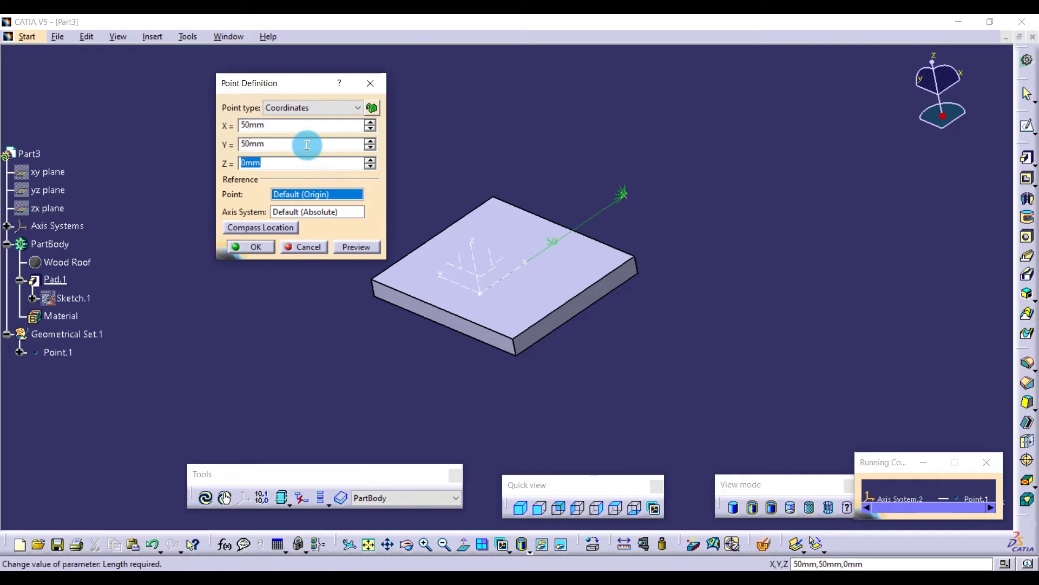
type("50")
key("Tab")
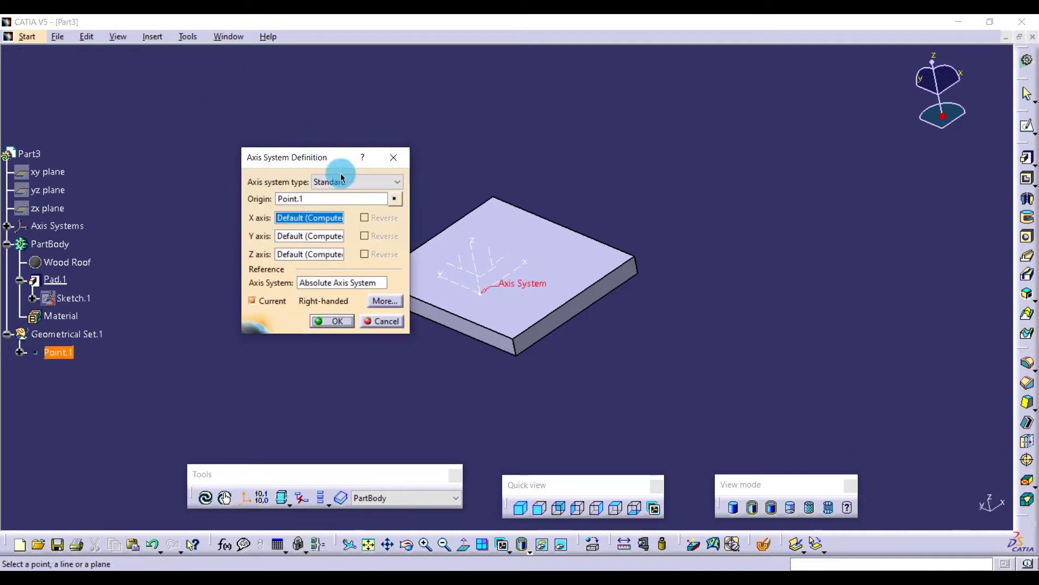
Step: Accept the Standard axis system at the new point and inspect it from the side
middle_click_drag(519, 345, 462, 430)
left_click(331, 321)
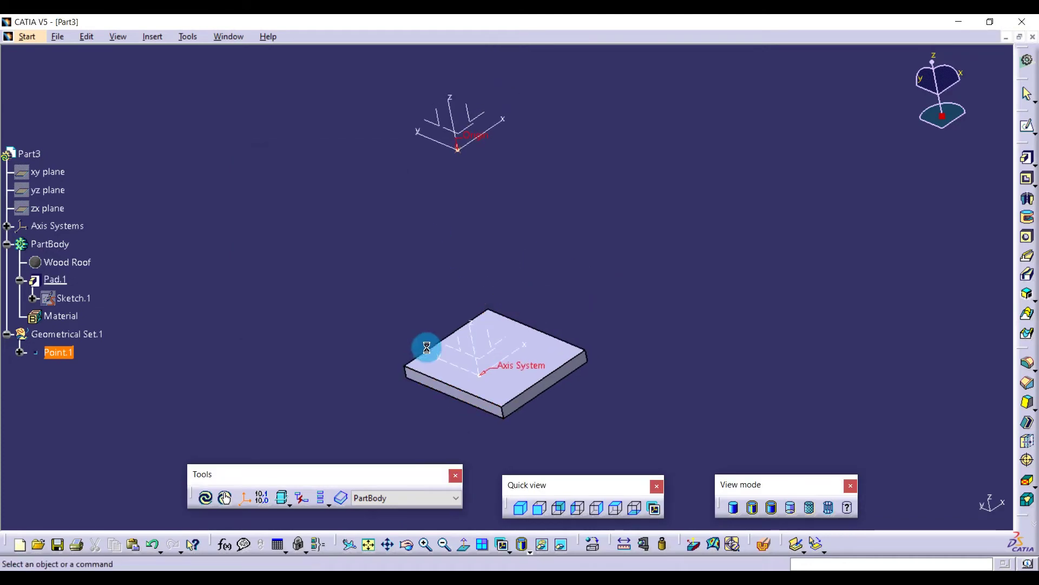
middle_click_drag(425, 345, 316, 348)
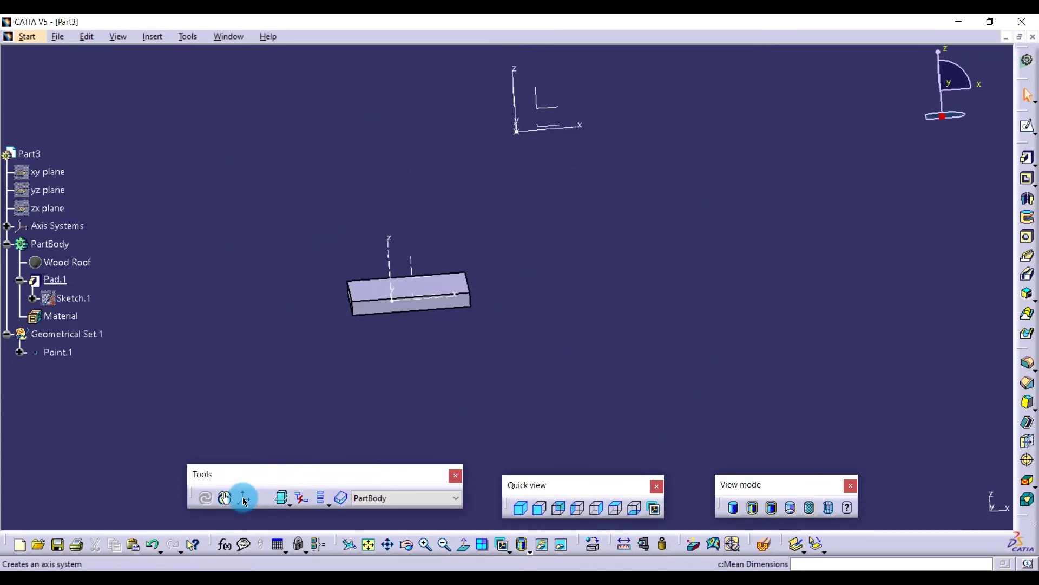
Step: Undock the 2D Visualization Mode toolbar and open a new sketch on the plate's top face
left_click(285, 504)
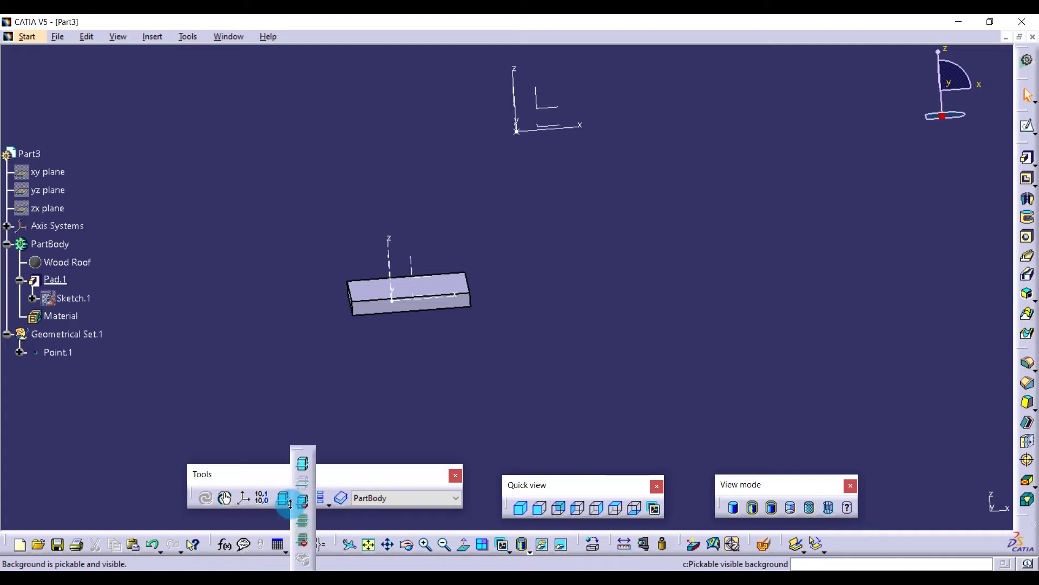
left_click_drag(303, 449, 287, 436)
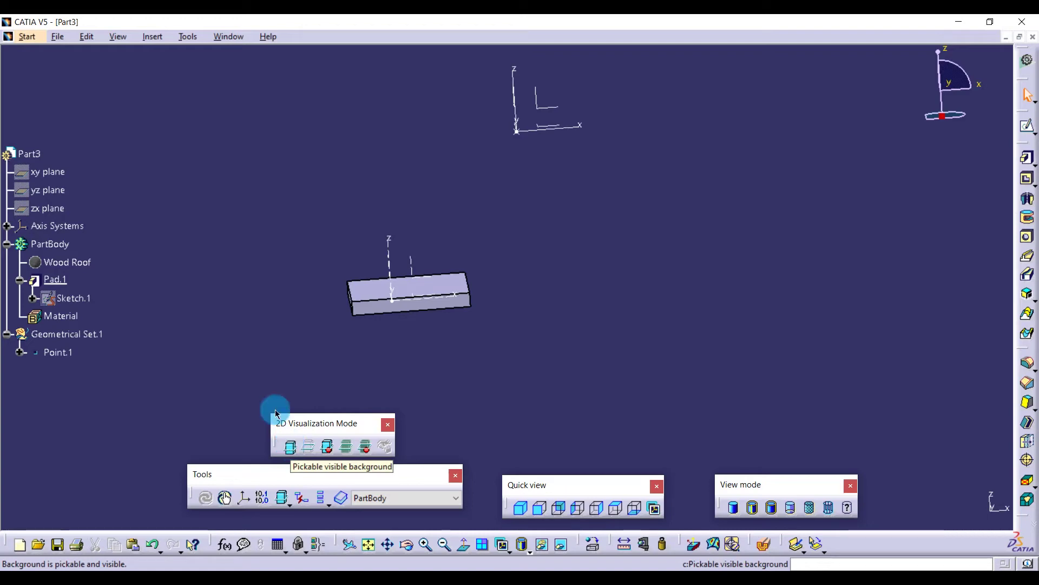
middle_click_drag(437, 372, 439, 391)
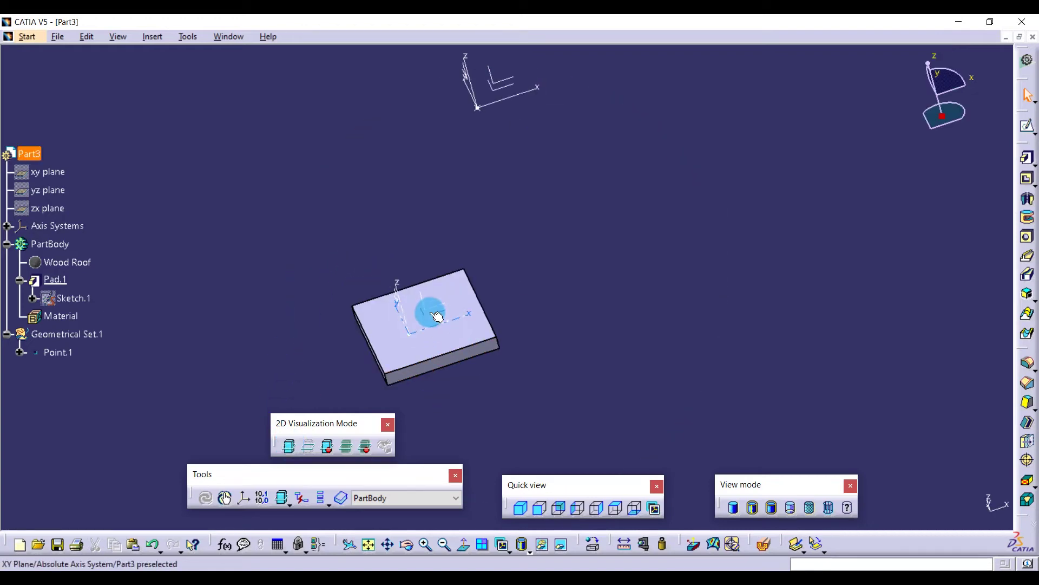
middle_click_drag(431, 312, 436, 343)
left_click(1029, 141)
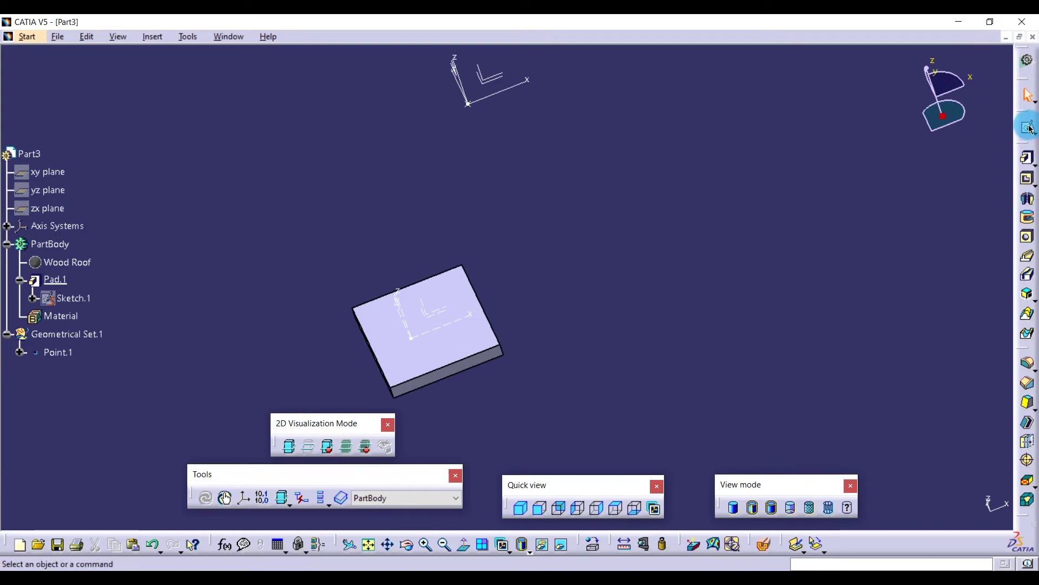
left_click(456, 339)
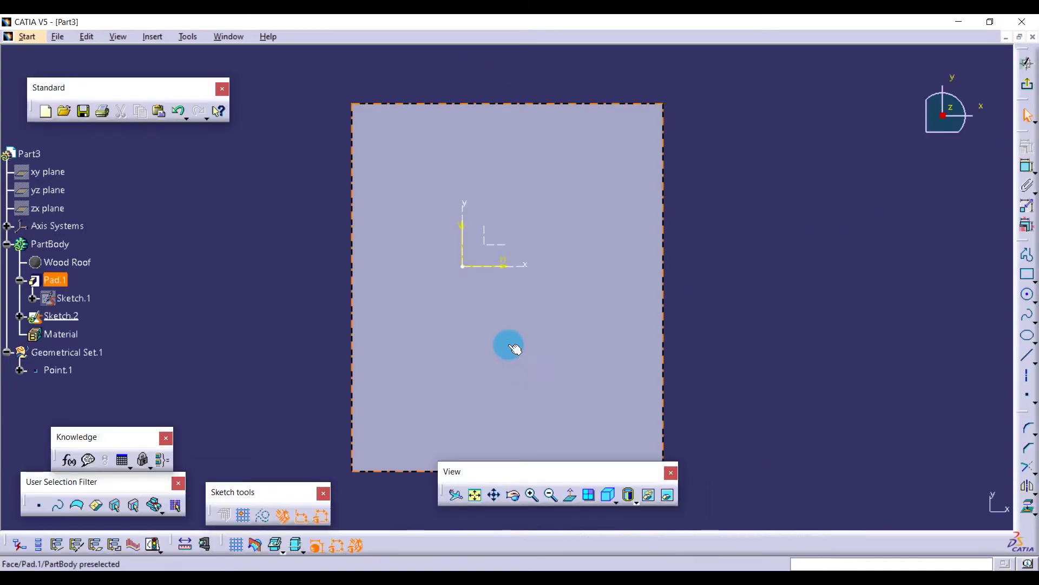
mouse_move(497, 338)
middle_mouse_down()
mouse_move(452, 332)
mouse_move(458, 368)
middle_mouse_up()
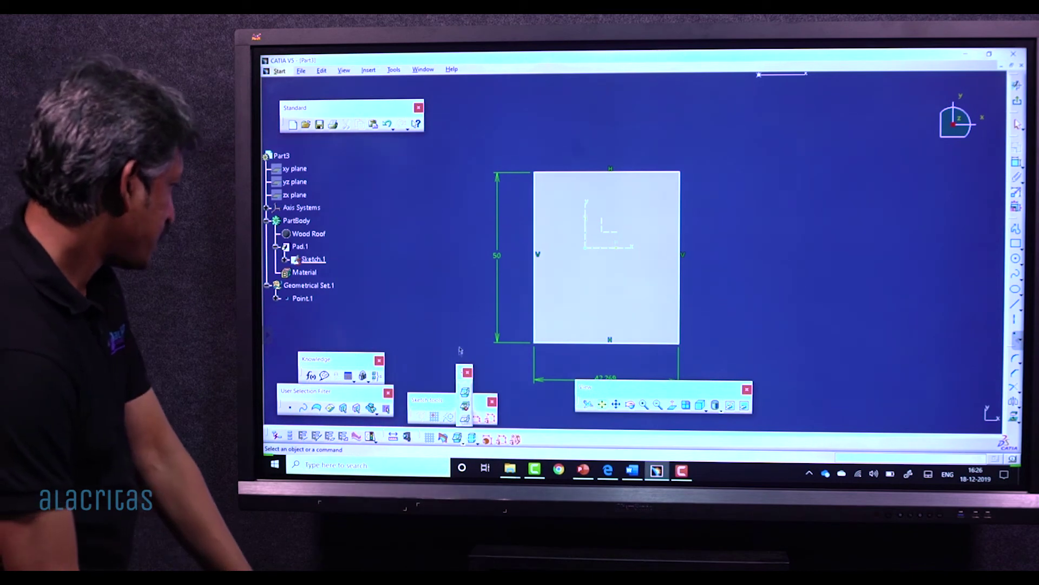
Step: Undock the Visu3D toolbar and exit the pad's sketch
mouse_move(459, 373)
left_mouse_down()
mouse_move(419, 304)
mouse_move(466, 377)
left_mouse_up()
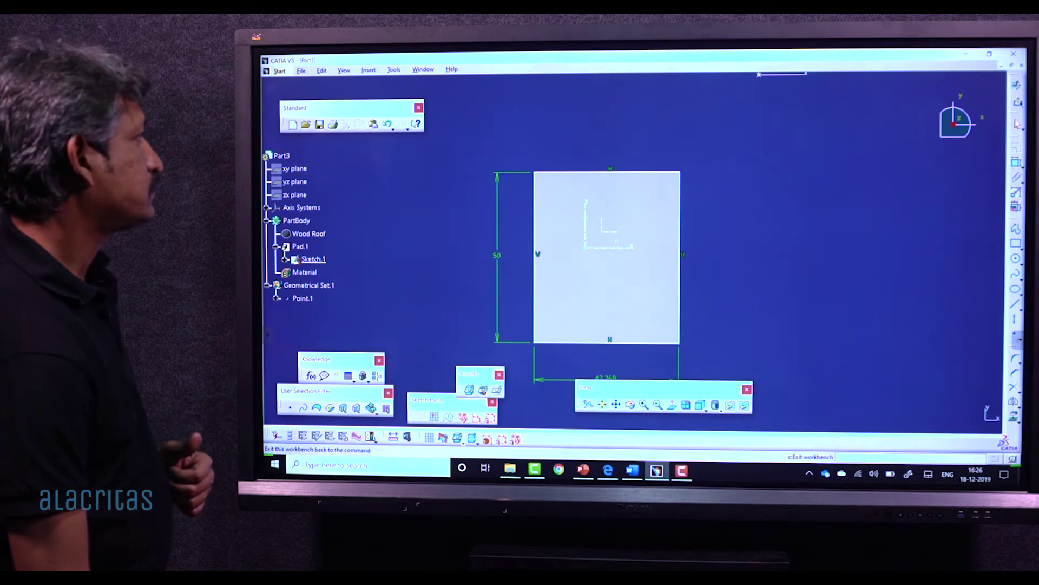
left_click(1017, 85)
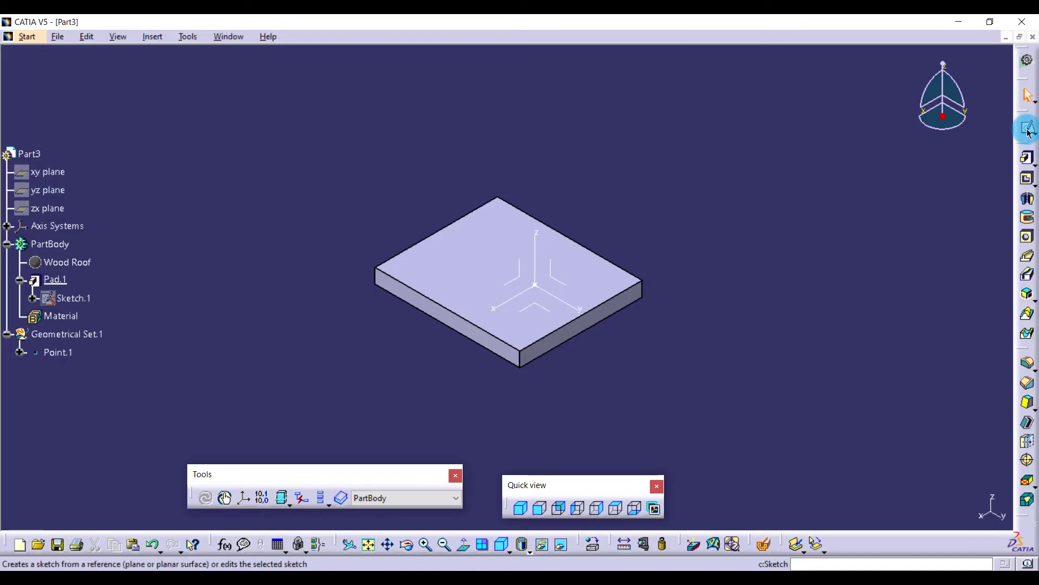
Step: Start a sketch on the plate's top face and draw a rectangle about 21 mm wide by 14 mm high around its origin
left_click(1028, 128)
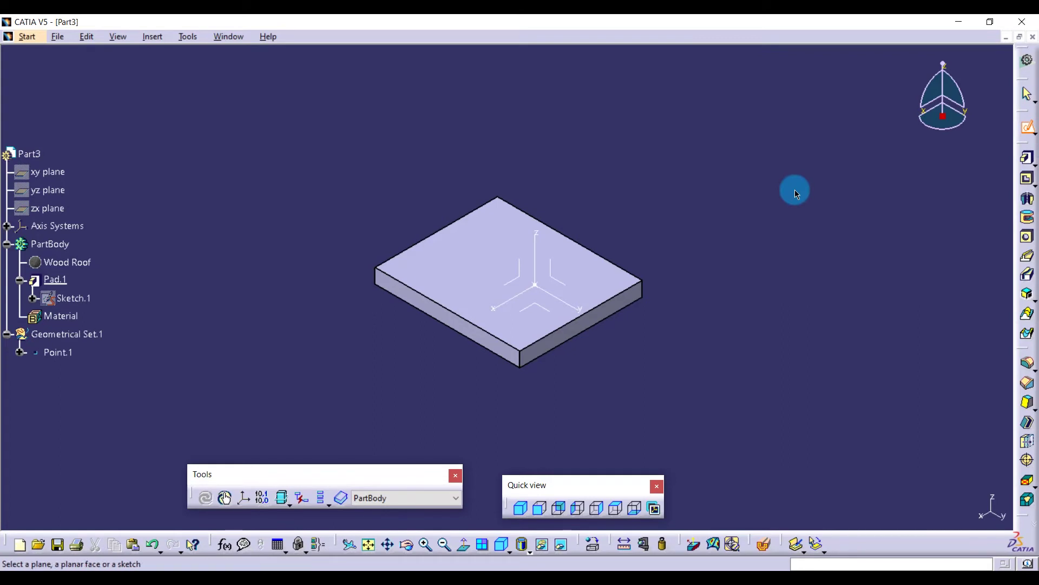
left_click(483, 278)
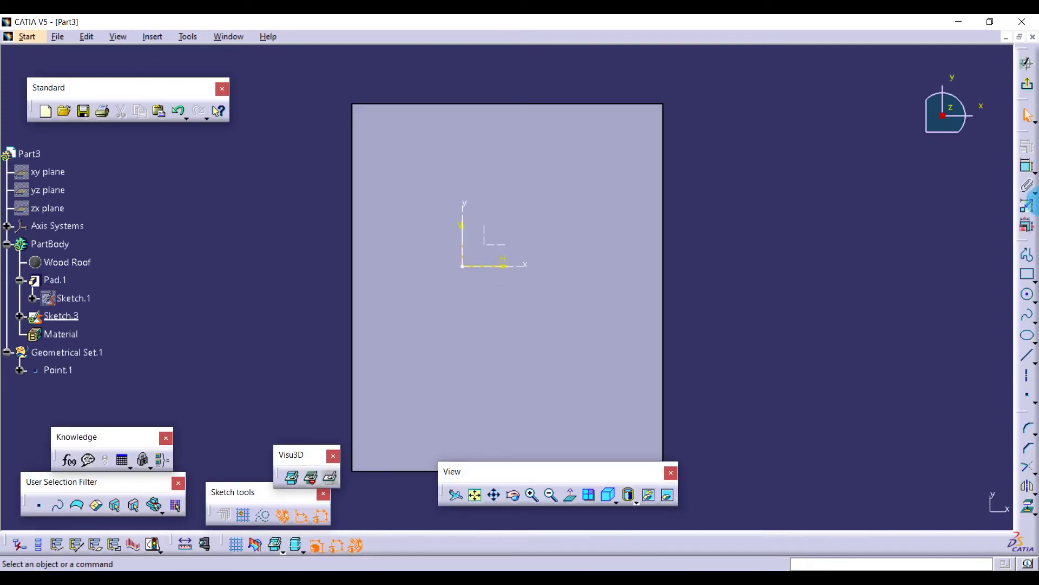
left_click(1028, 277)
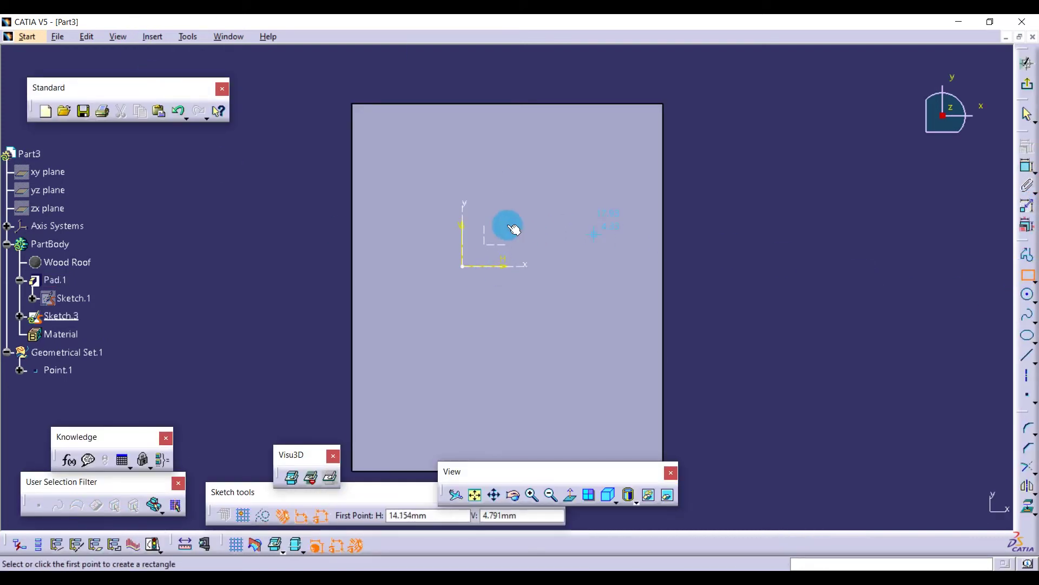
left_click(431, 212)
left_click(585, 315)
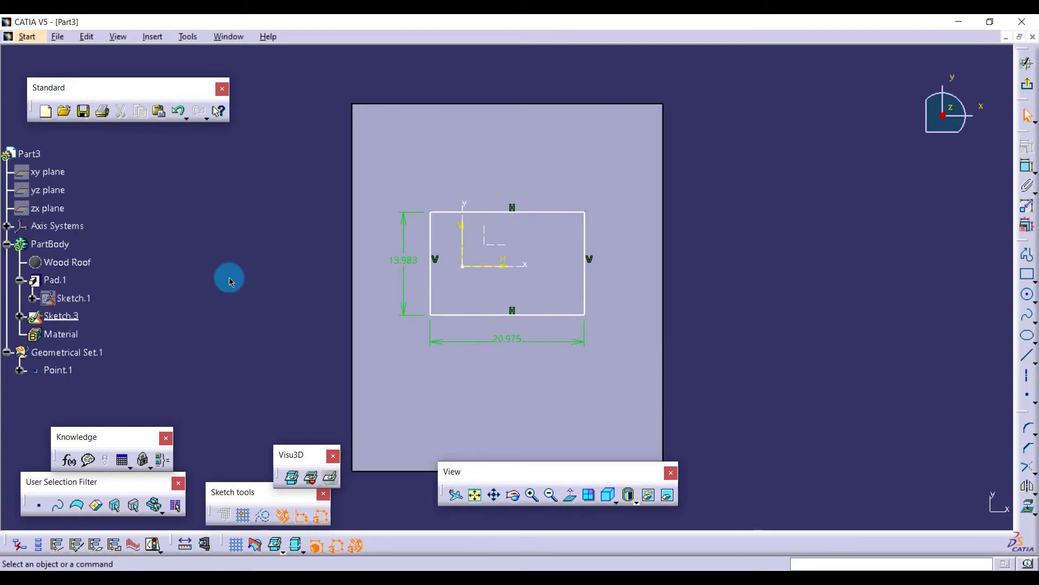
Step: Compare the dimmed plate display with No 3D Background behind the sketch, and return to the Usual display
left_click(312, 477)
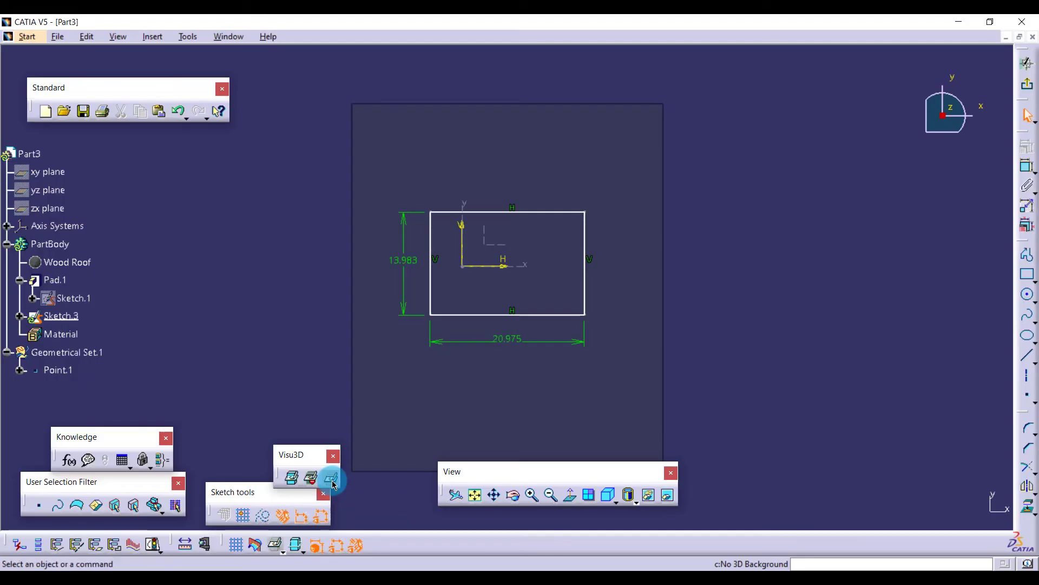
left_click(497, 391)
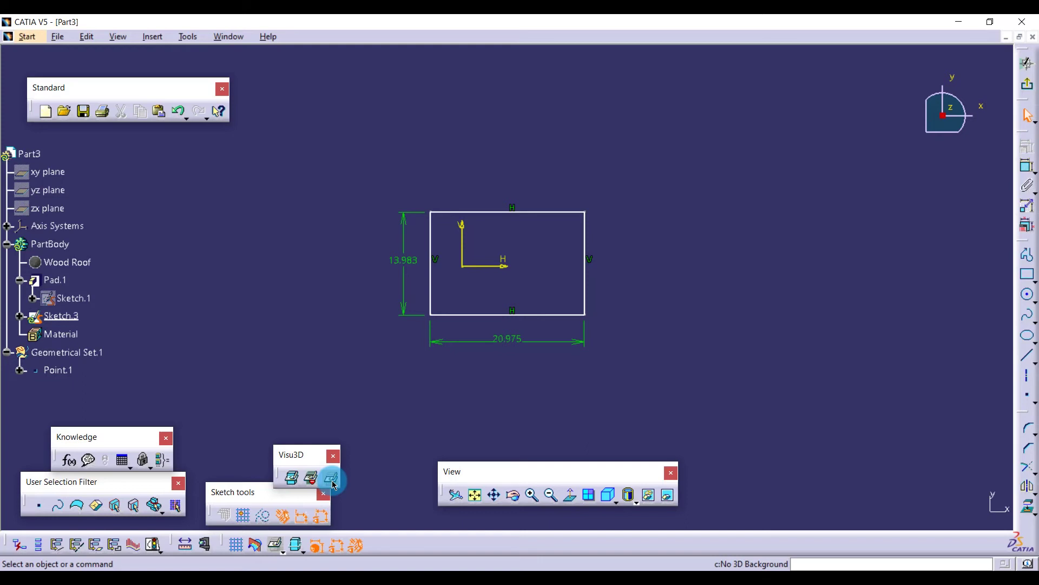
left_click(301, 483)
left_click(292, 479)
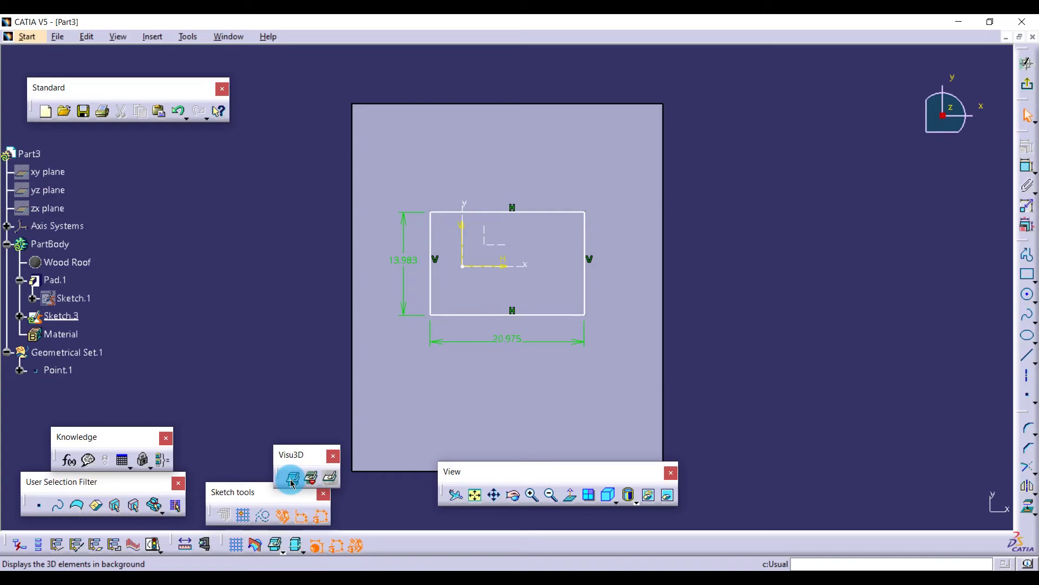
Step: Undock the 2D Visualization Mode toolbar while the rectangle sketch is open
left_click(303, 548)
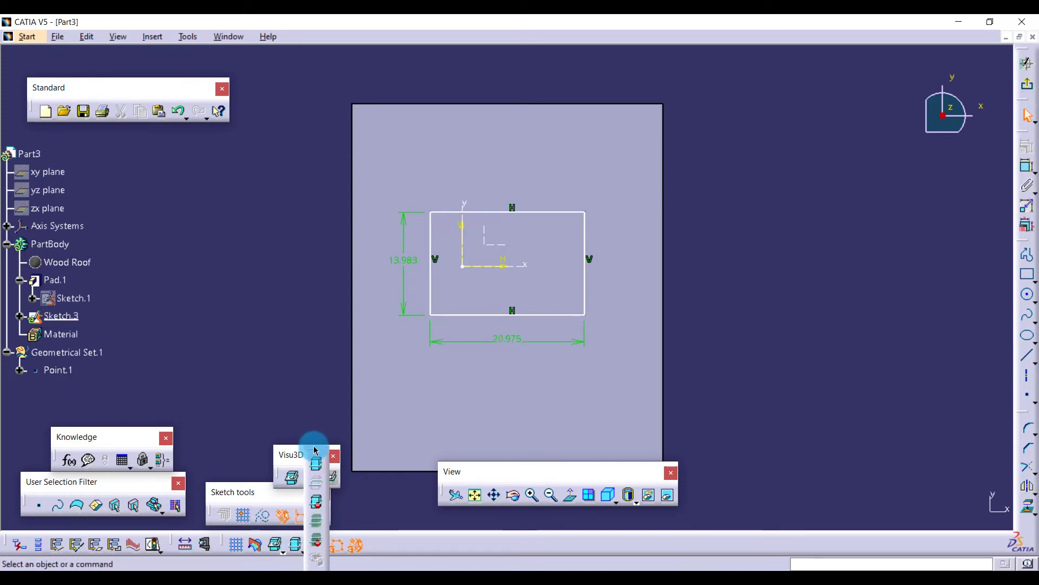
left_click_drag(314, 452, 256, 419)
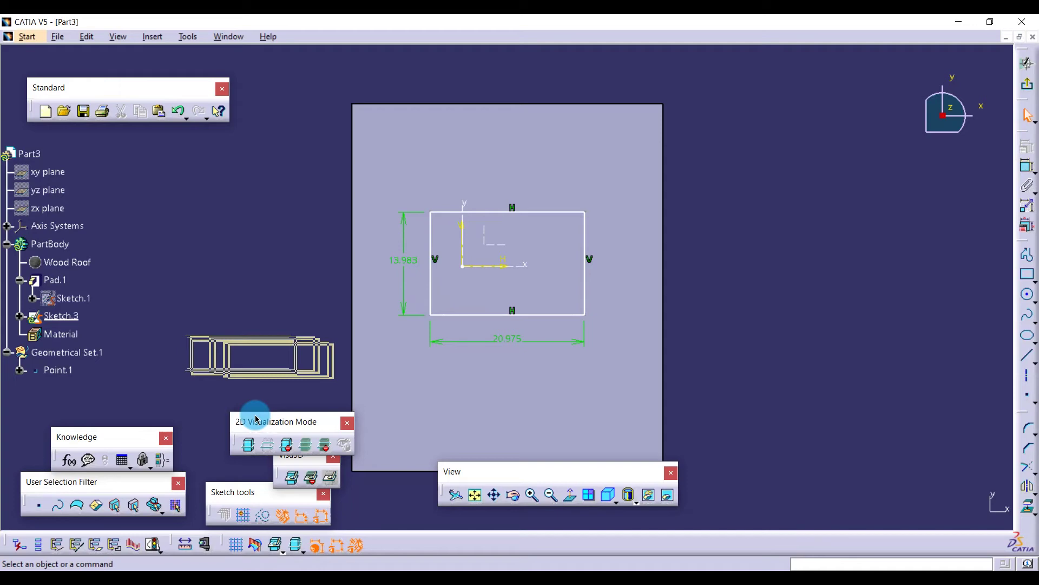
middle_click_drag(233, 332, 248, 374)
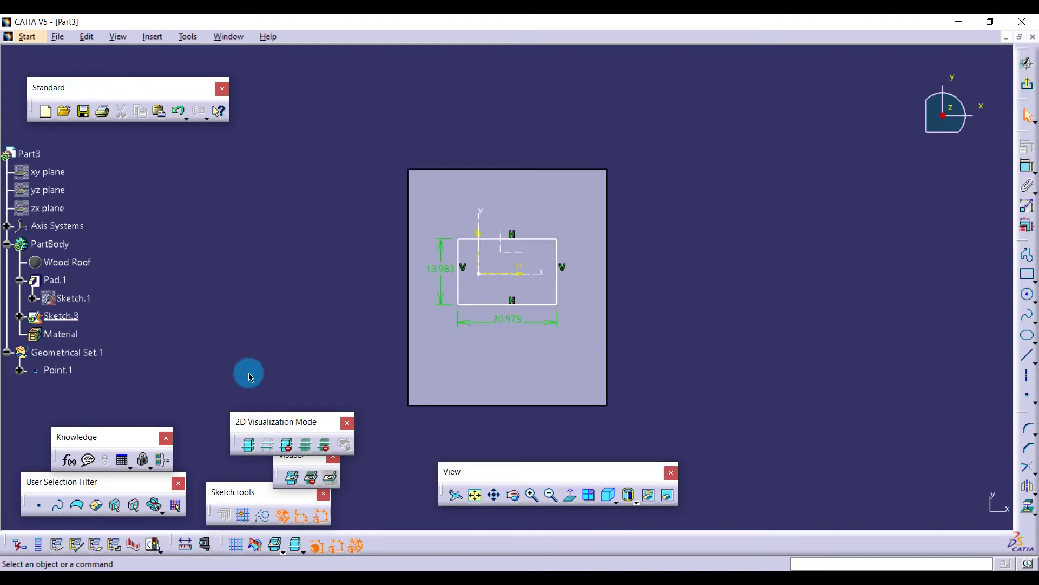
Step: Switch the sketch background to Pickable visible background, to No 3D Background, and finally to Unpickable background
left_click(249, 446)
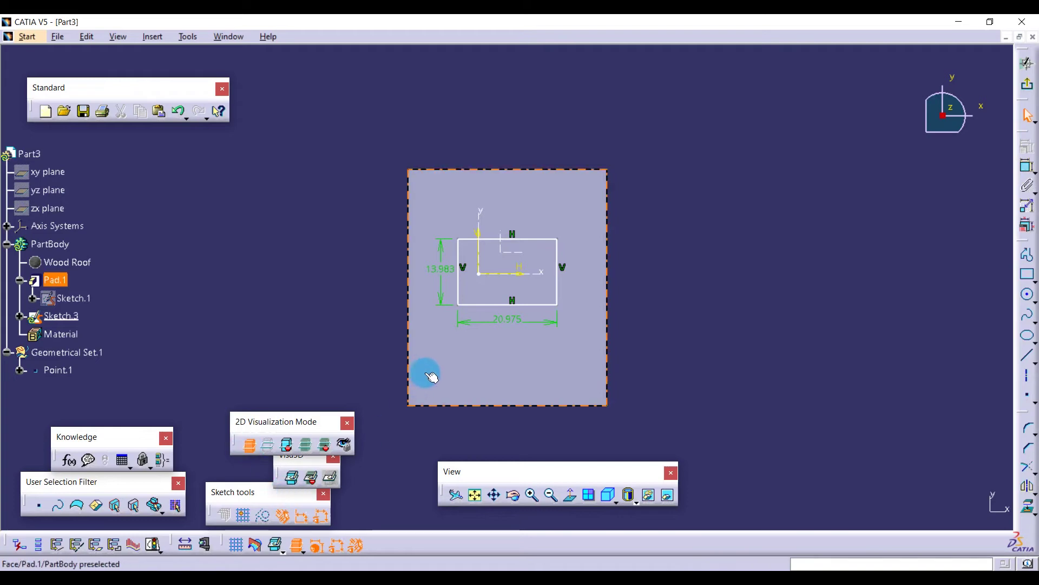
left_click(273, 445)
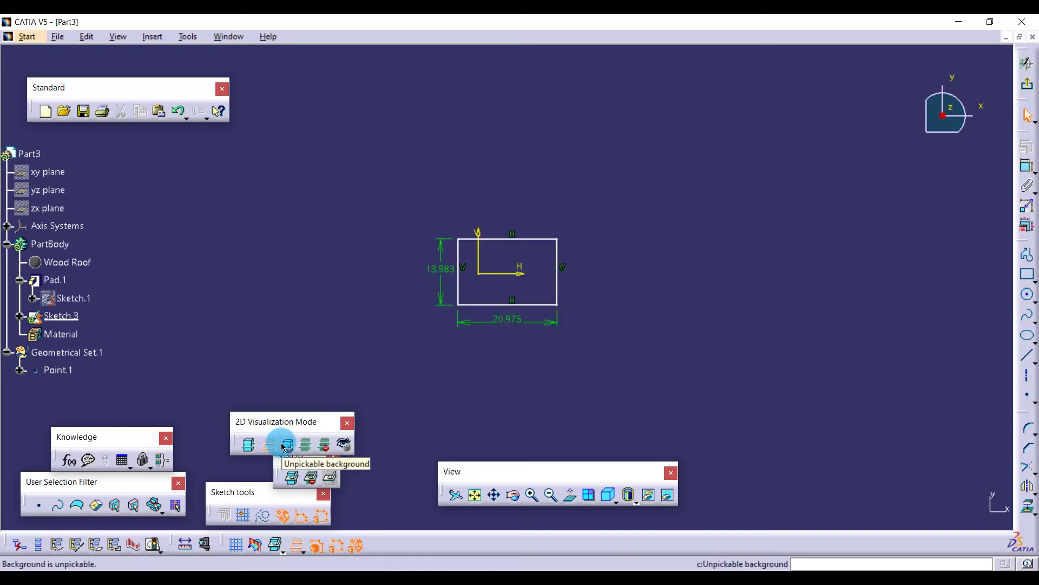
left_click(285, 446)
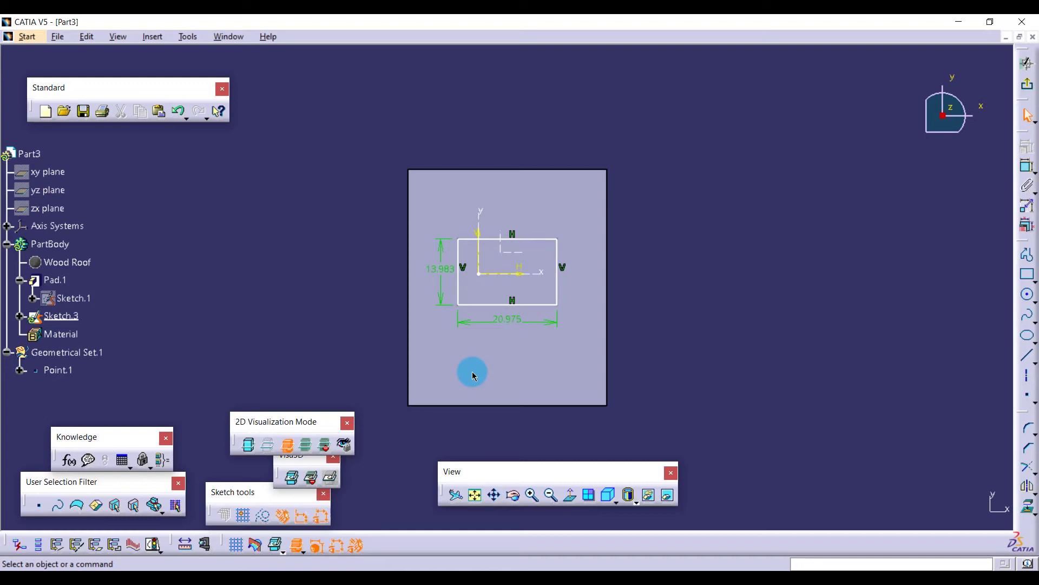
Step: Switch the sketch background to low intensity and test whether the plate face behind the rectangle can be selected
left_click(307, 447)
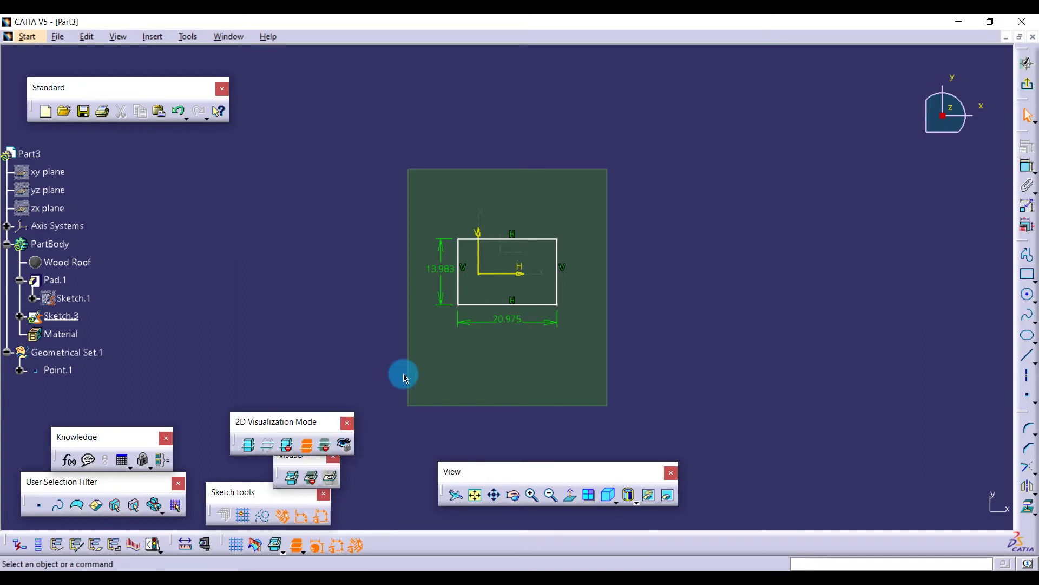
left_click(428, 371)
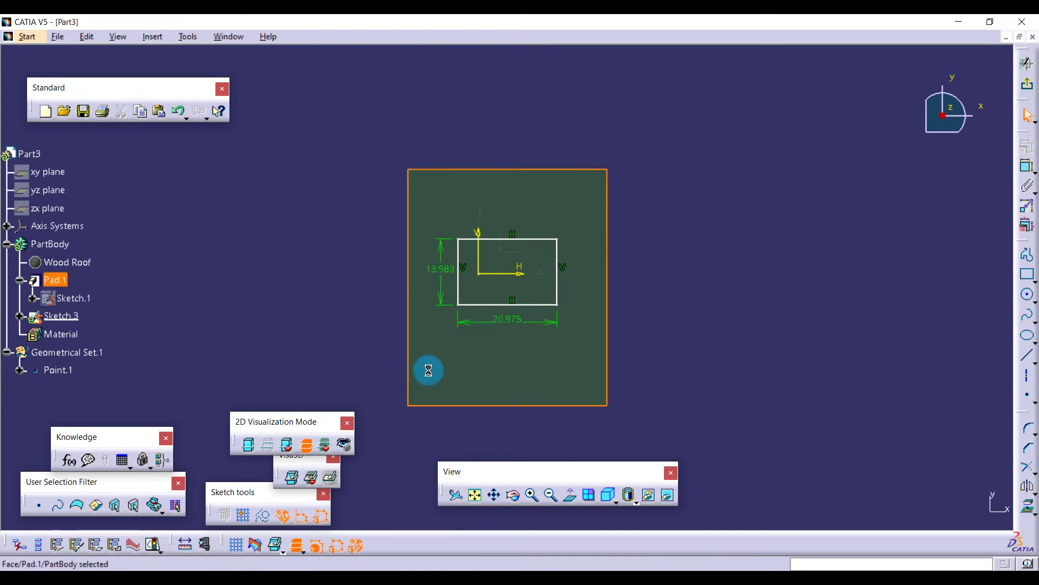
left_click(422, 423)
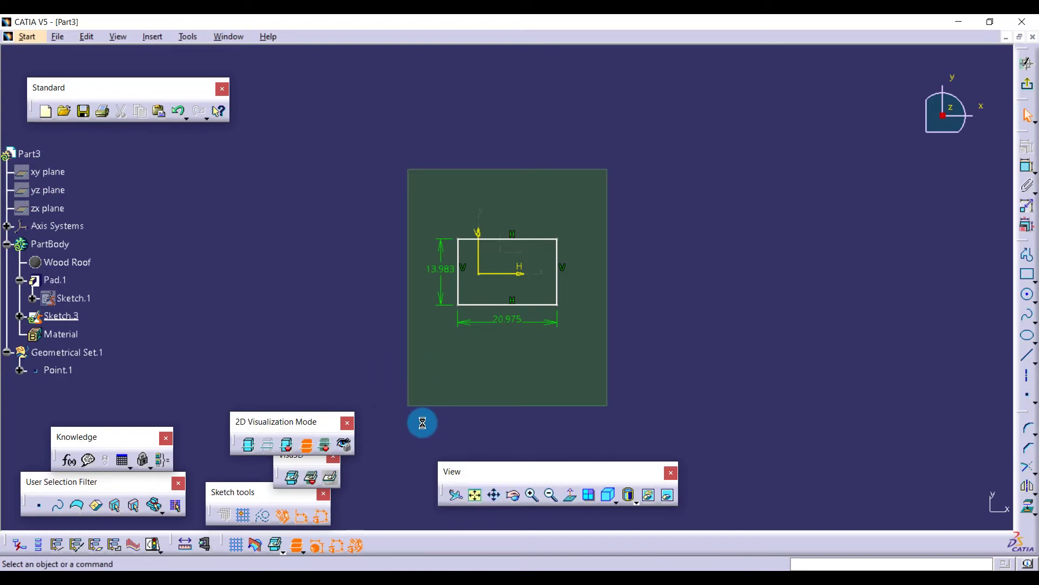
Step: Switch the sketch background to Unpickable low intensity background
left_click(326, 445)
left_click(422, 440)
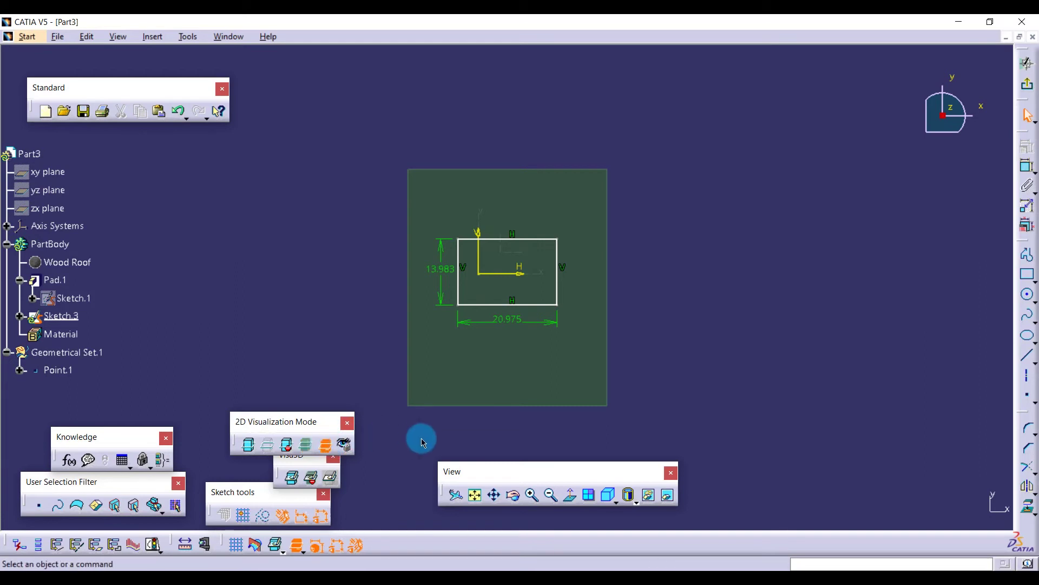
left_click(330, 450)
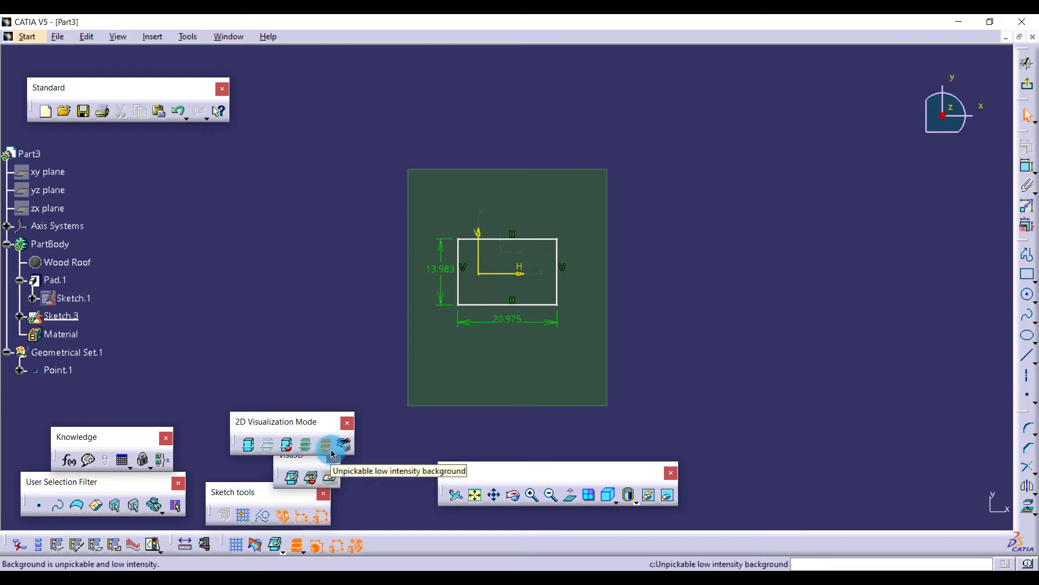
Step: Try Lock current view point and restore the Pickable visible background behind the sketch
left_click(345, 444)
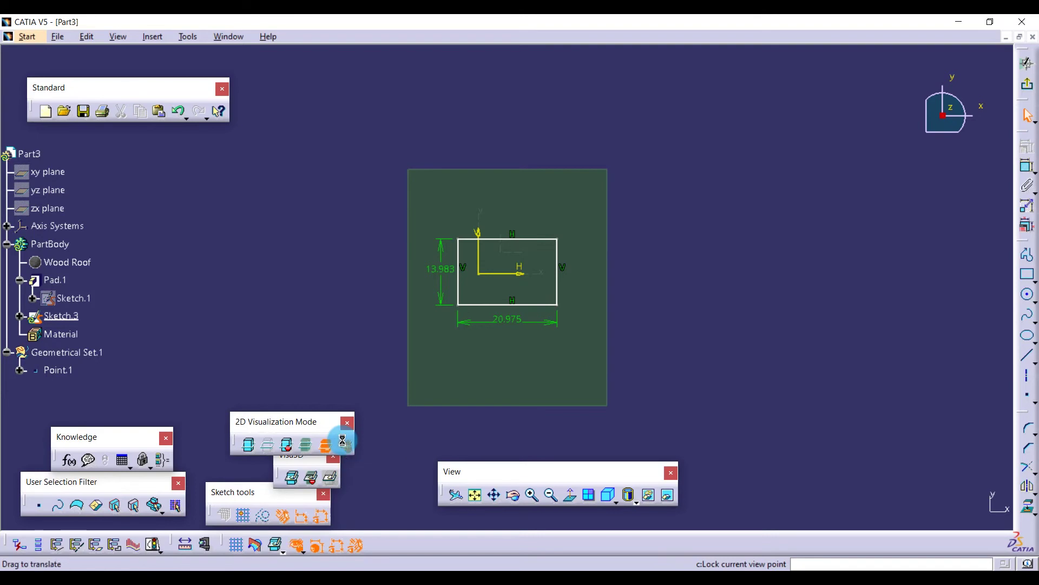
left_click(360, 421)
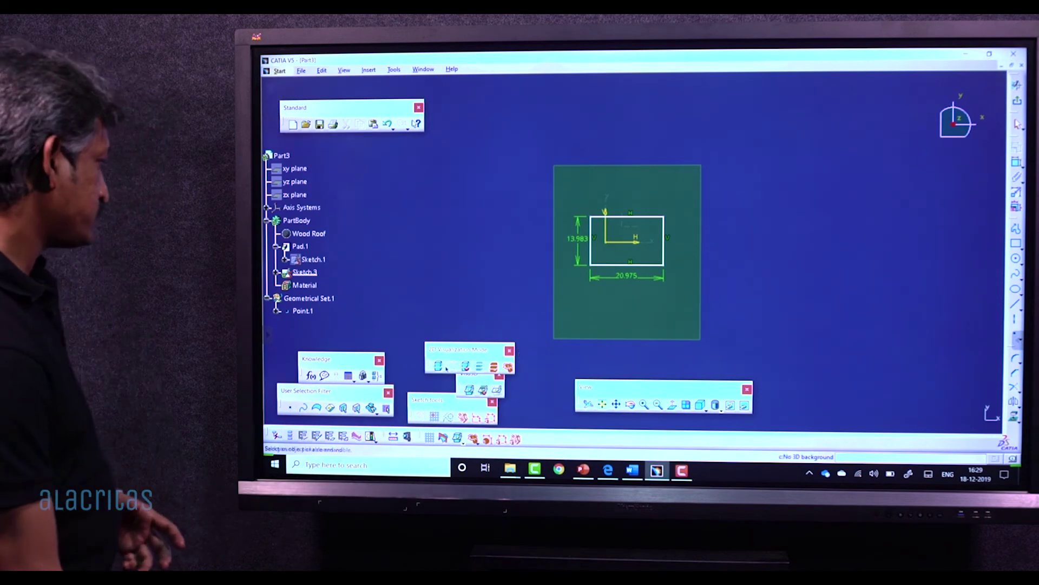
left_click(439, 366)
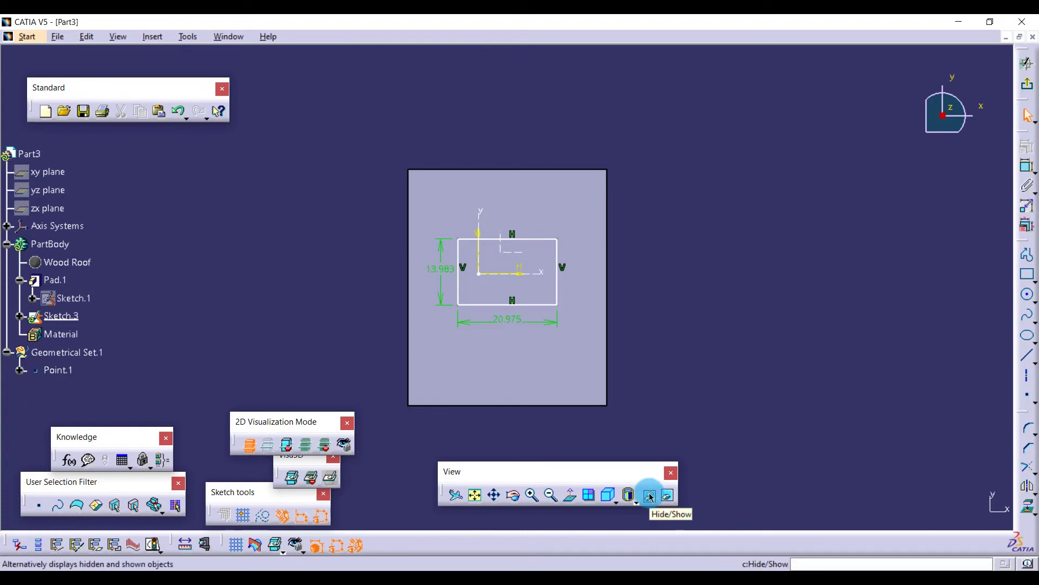
Step: Hide the plate's pad with Hide/Show and bring it back from the hidden space into the visible space
left_click(650, 497)
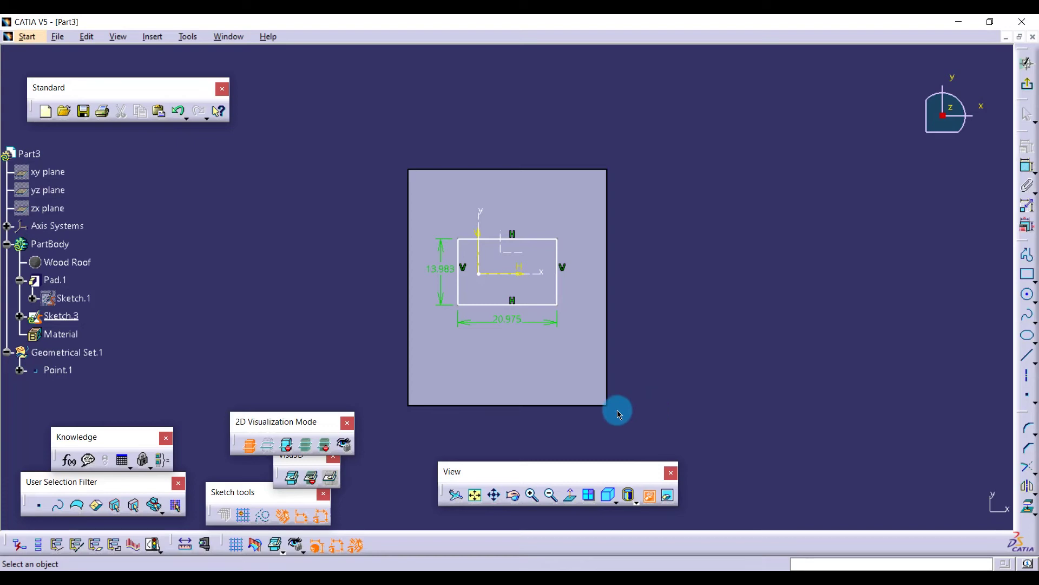
left_click(573, 374)
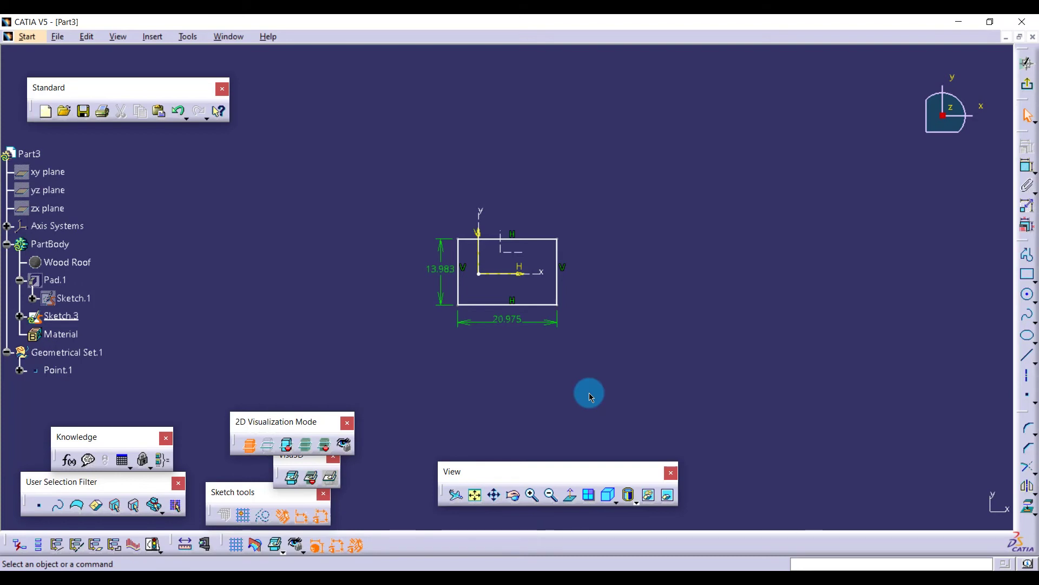
left_click(669, 496)
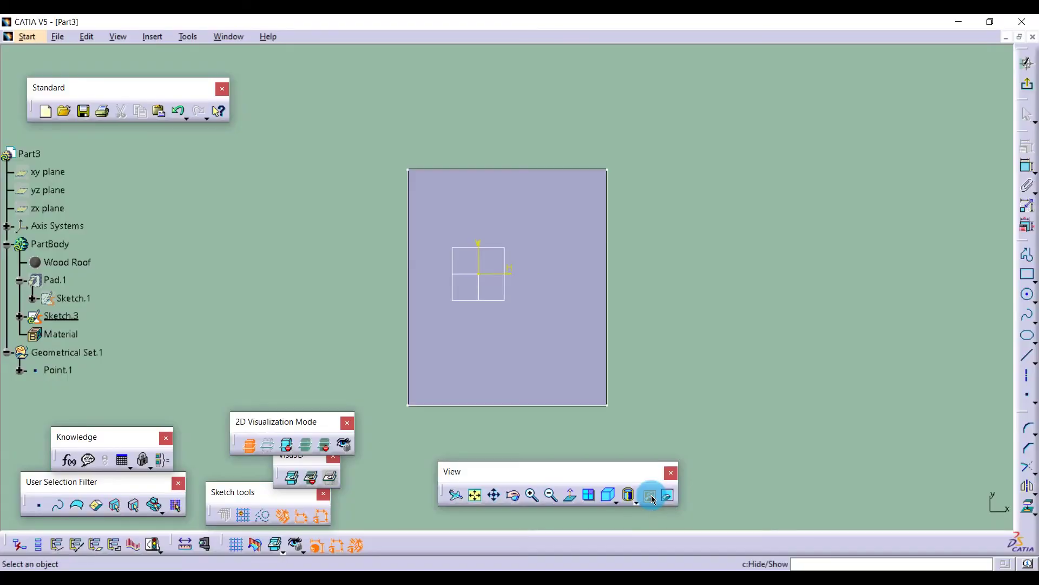
left_click(575, 376)
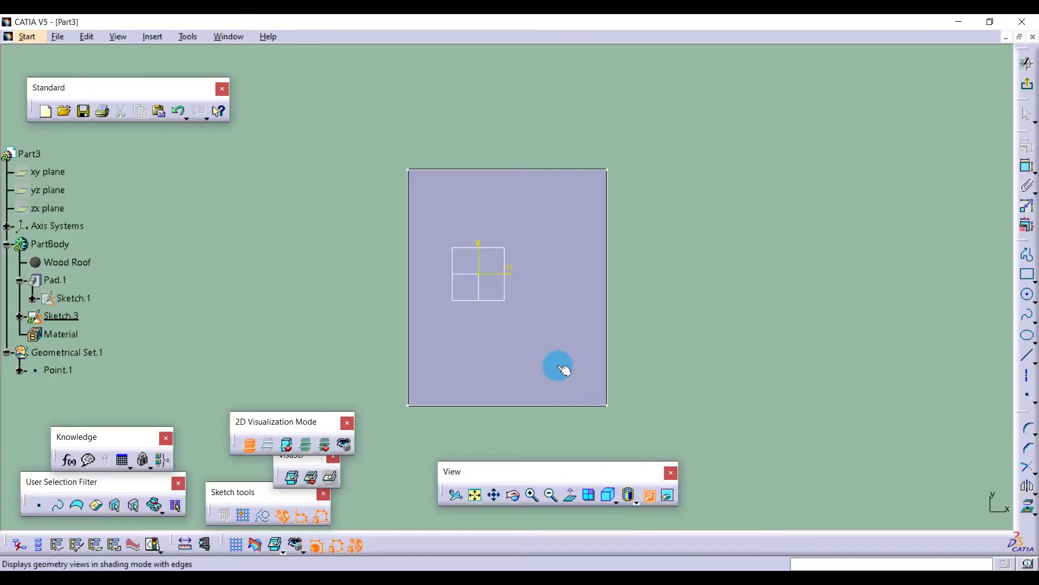
left_click(560, 392)
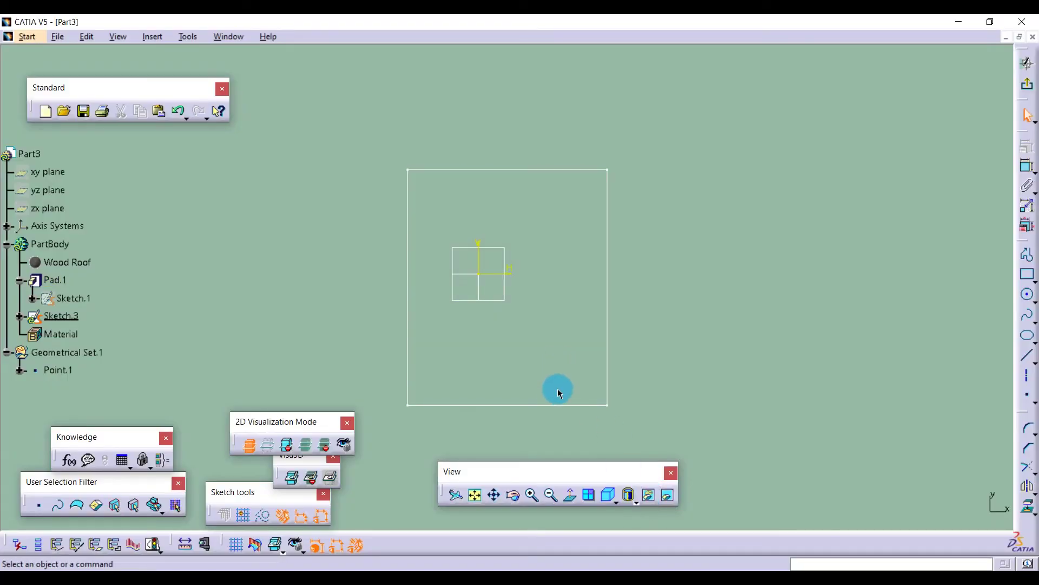
left_click(669, 498)
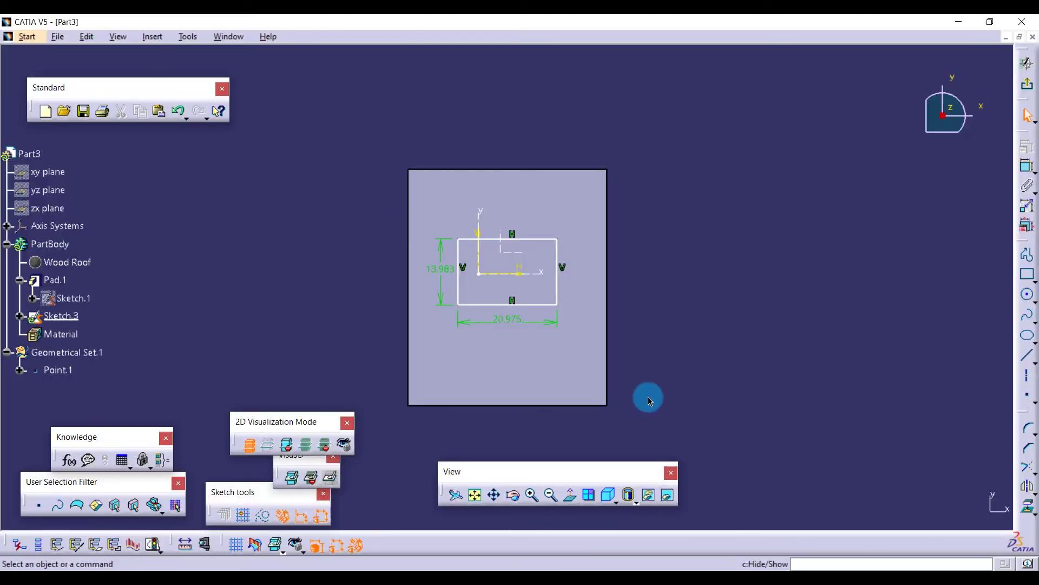
Step: Exit the rectangle sketch and remove the working support grid from the plate display
left_click(1028, 86)
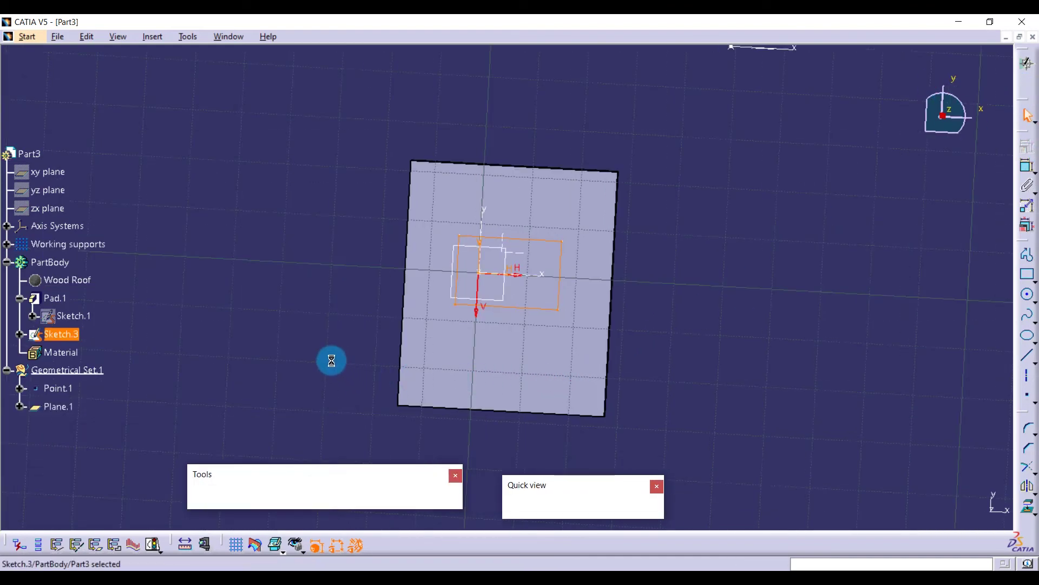
middle_click_drag(343, 380, 339, 394)
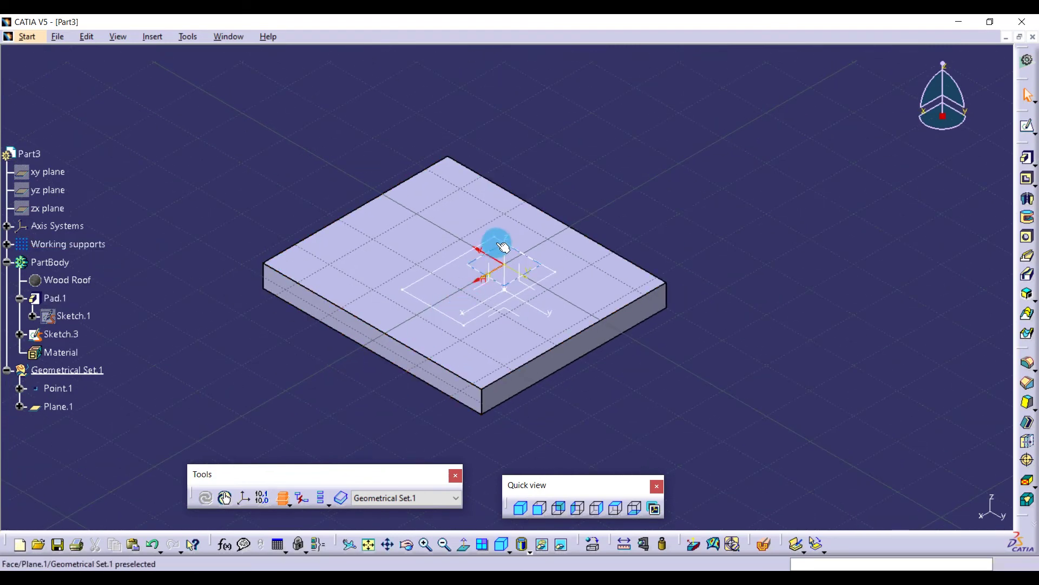
left_click(290, 502)
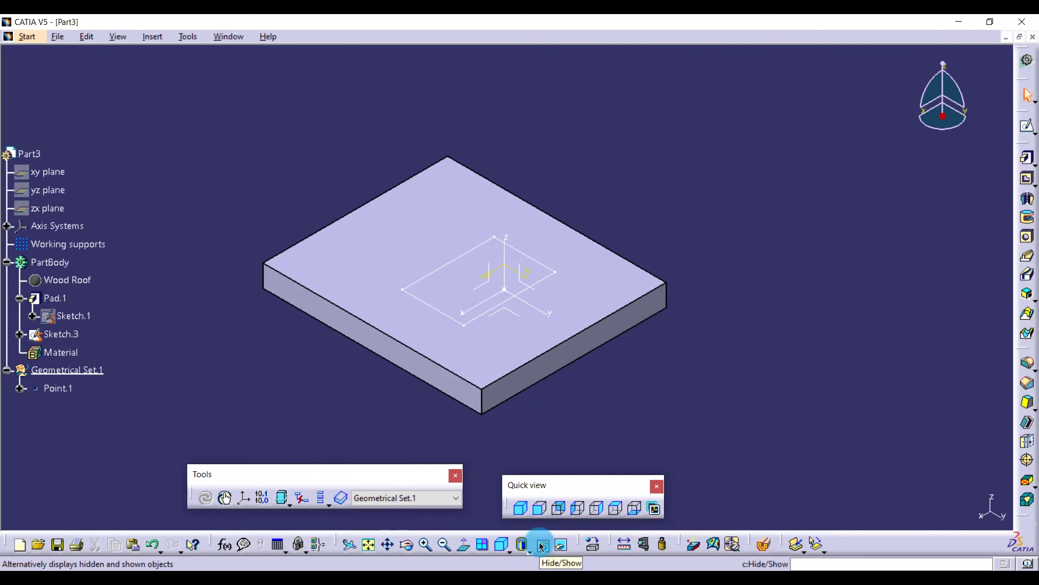
left_click(180, 40)
mouse_move(197, 130)
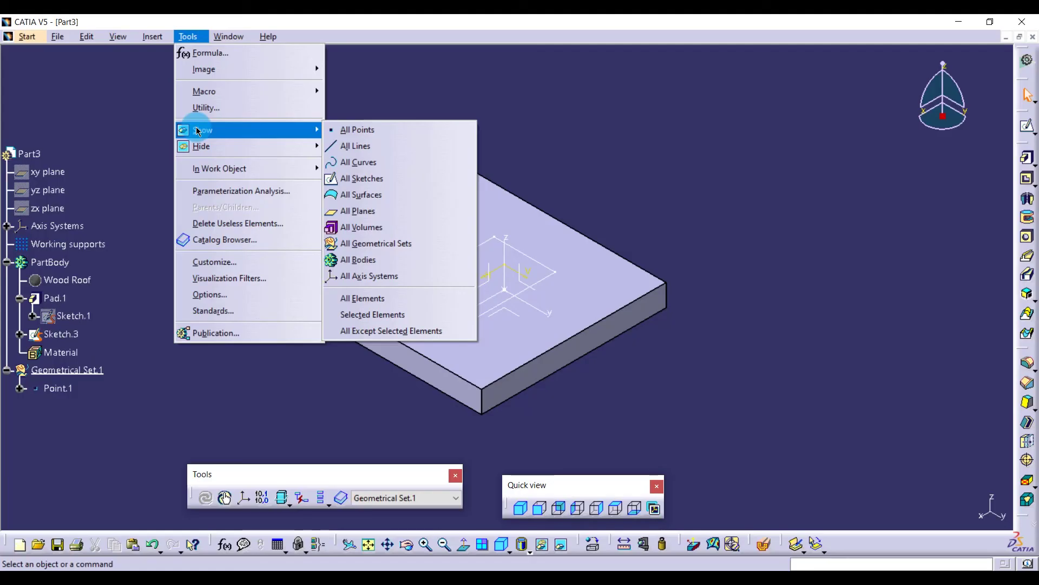
left_click(270, 36)
left_click(346, 258)
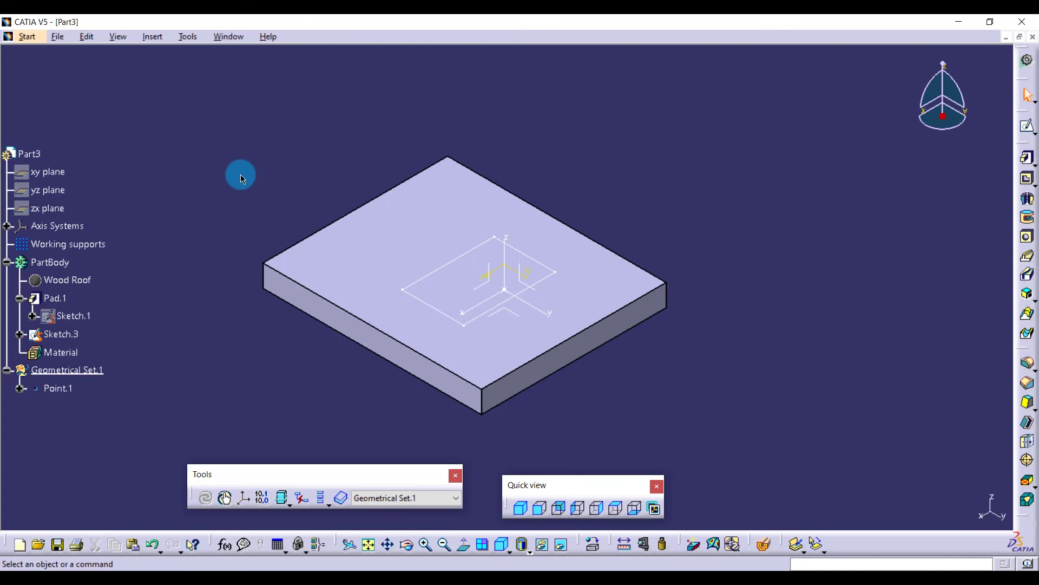
Step: Show all sketches of the part at once
left_click(185, 36)
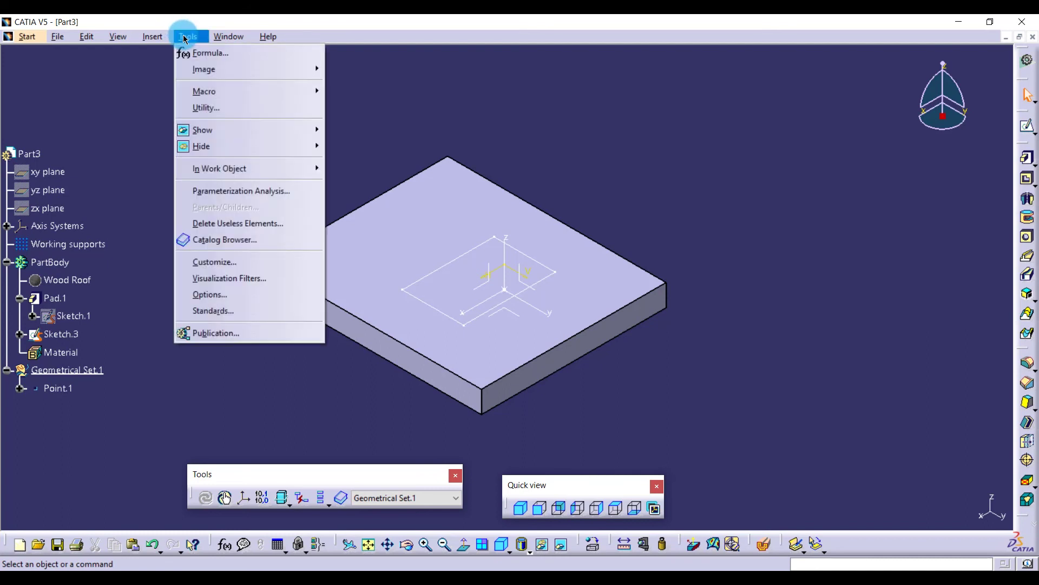
mouse_move(251, 129)
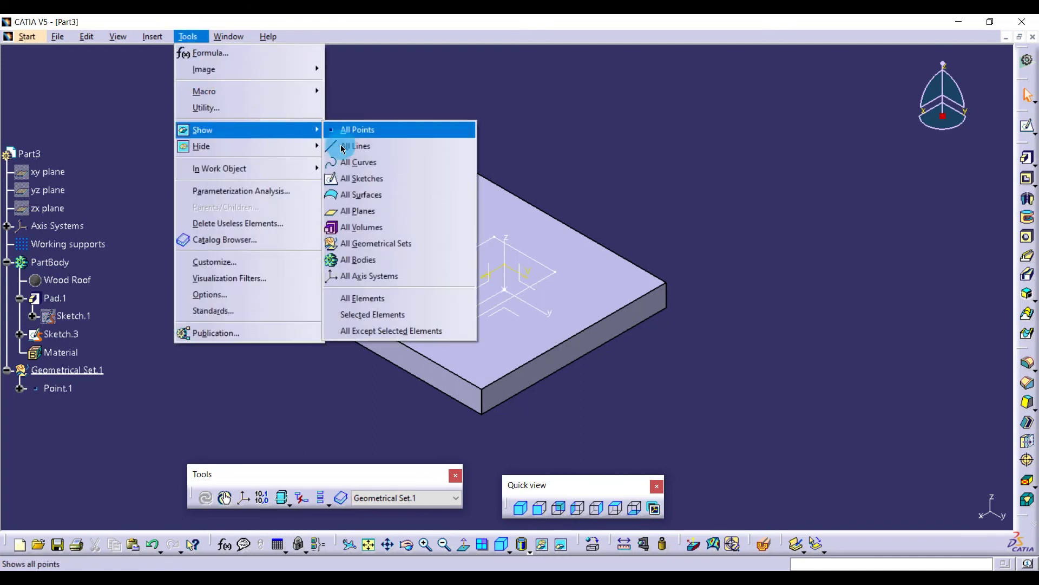
left_click(394, 184)
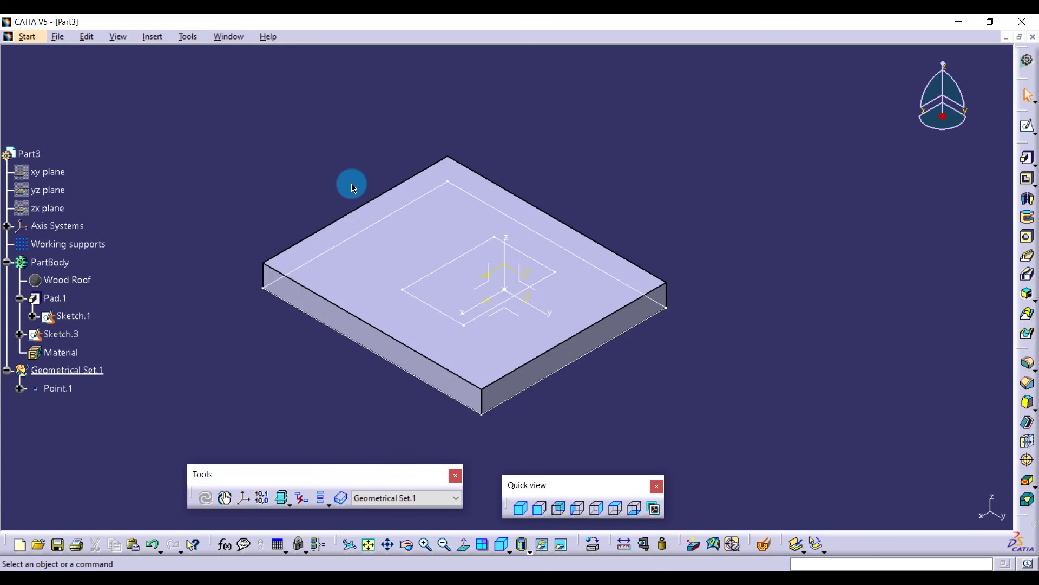
Step: Hide all sketches of the part at once
left_click(183, 41)
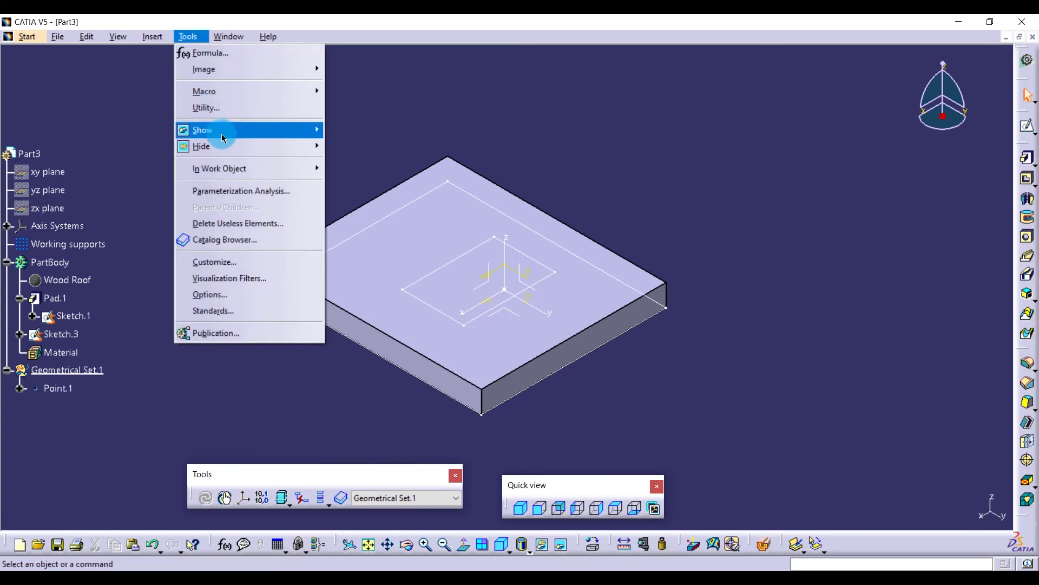
mouse_move(228, 149)
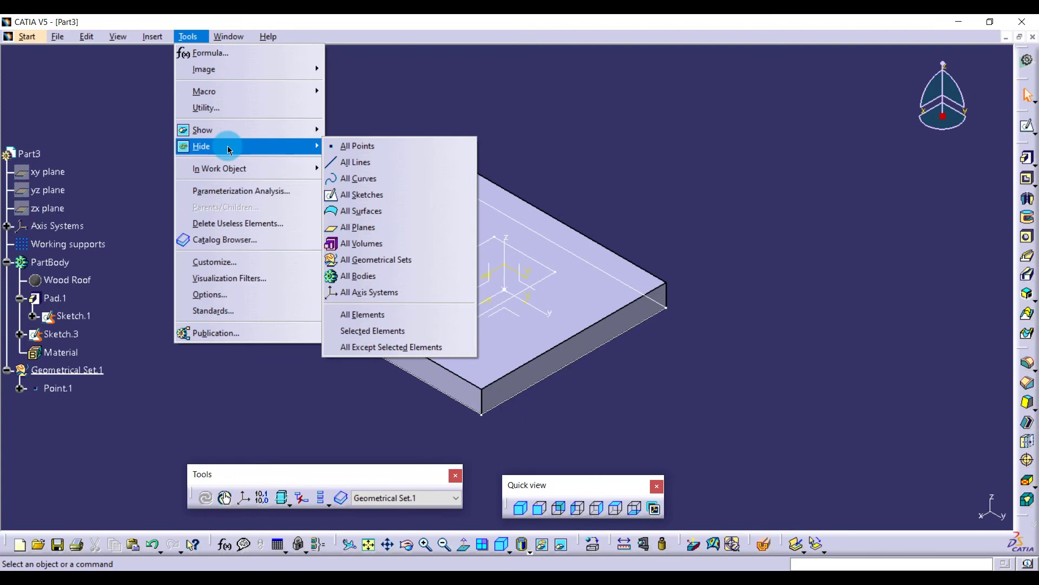
left_click(374, 194)
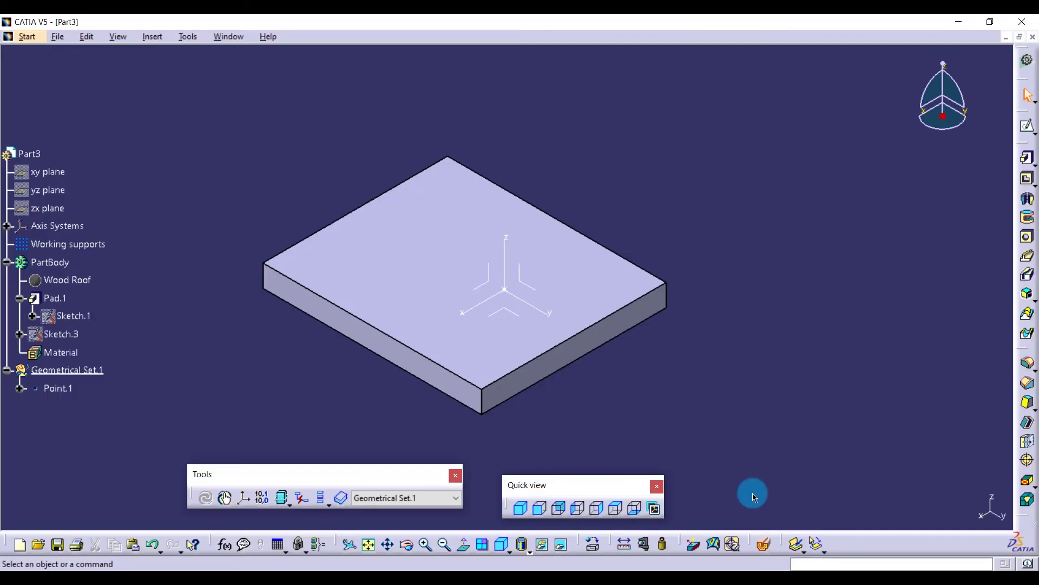
Step: Clip the plate view with the red 3D section and turn the section plane vertical, perpendicular to the x axis
left_click(764, 543)
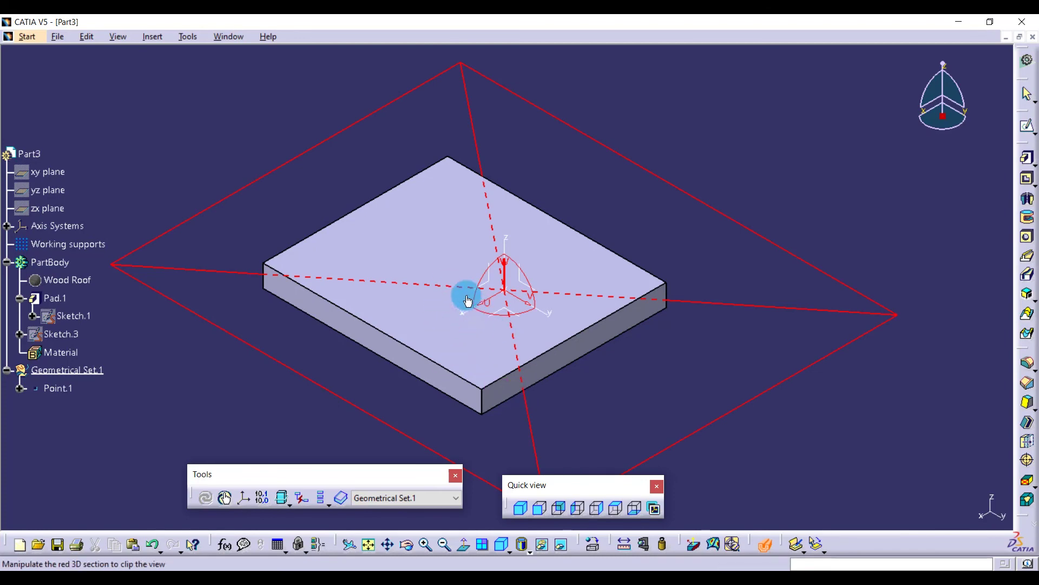
middle_click_drag(437, 339, 394, 285)
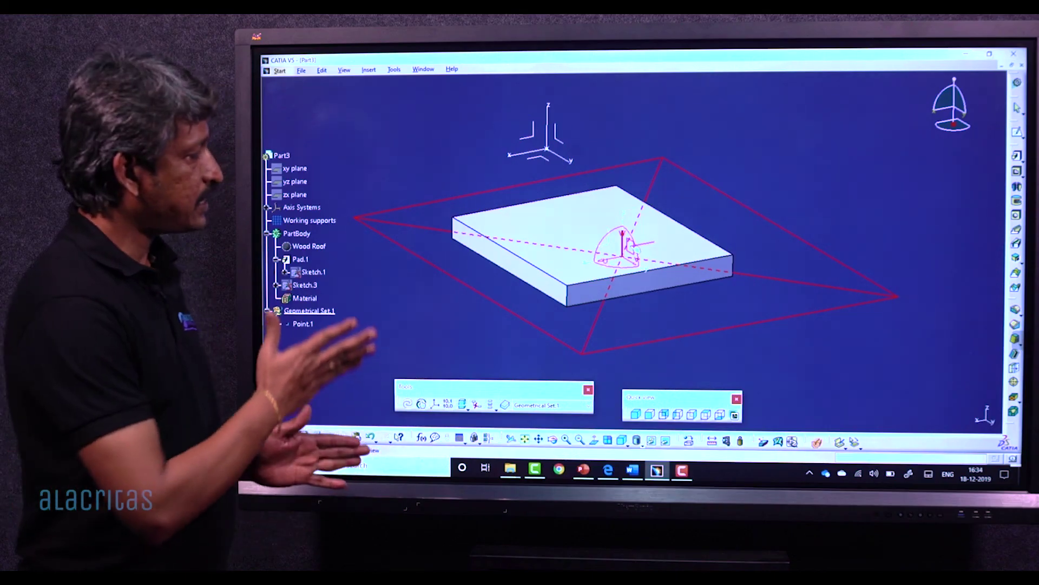
left_click(634, 248)
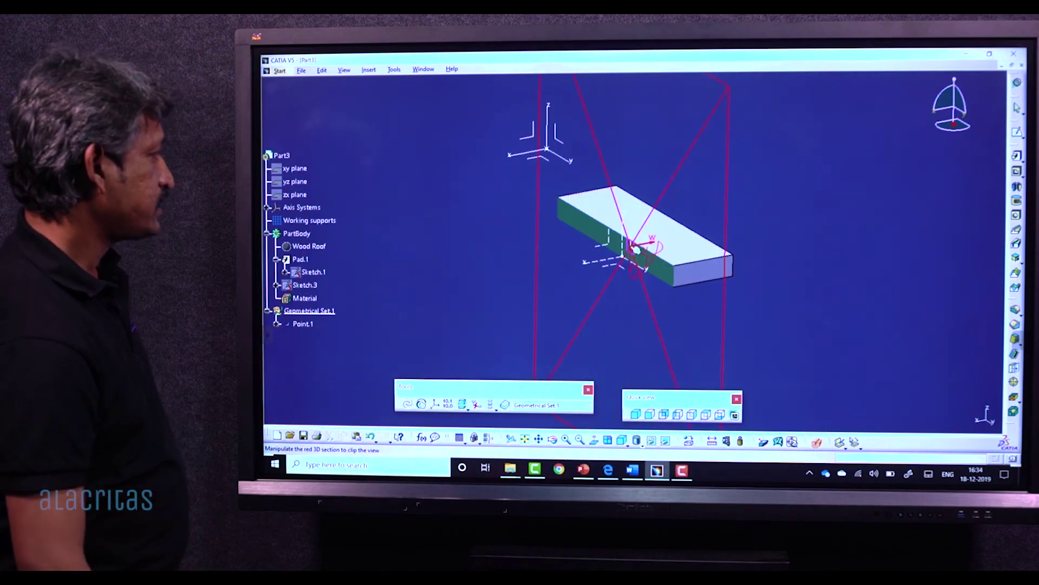
middle_click_drag(651, 329, 672, 343)
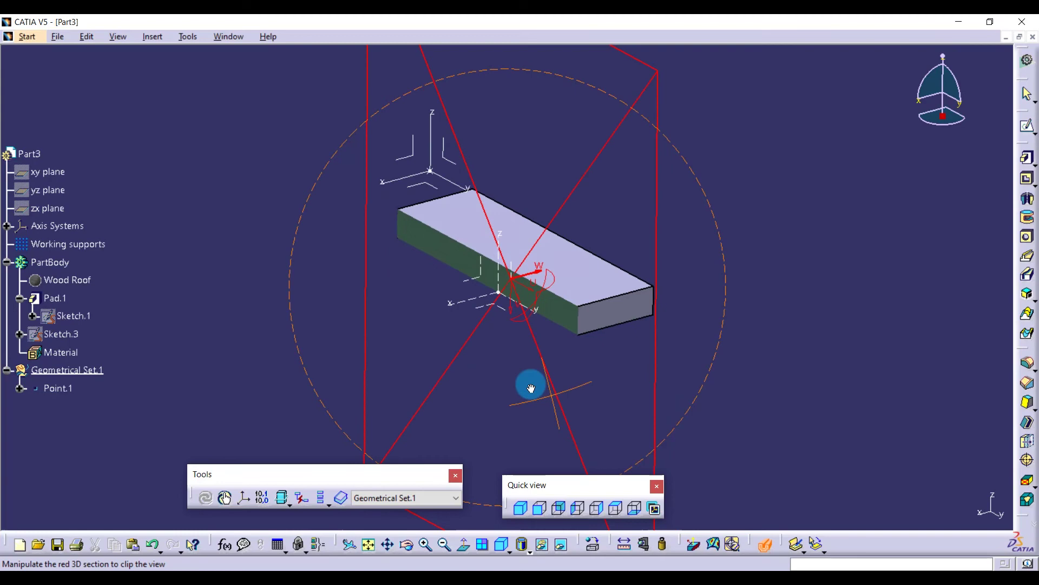
Step: Move the section plane along its normal toward the plate's positive x side, and end the clipping
middle_click_drag(532, 388, 491, 382)
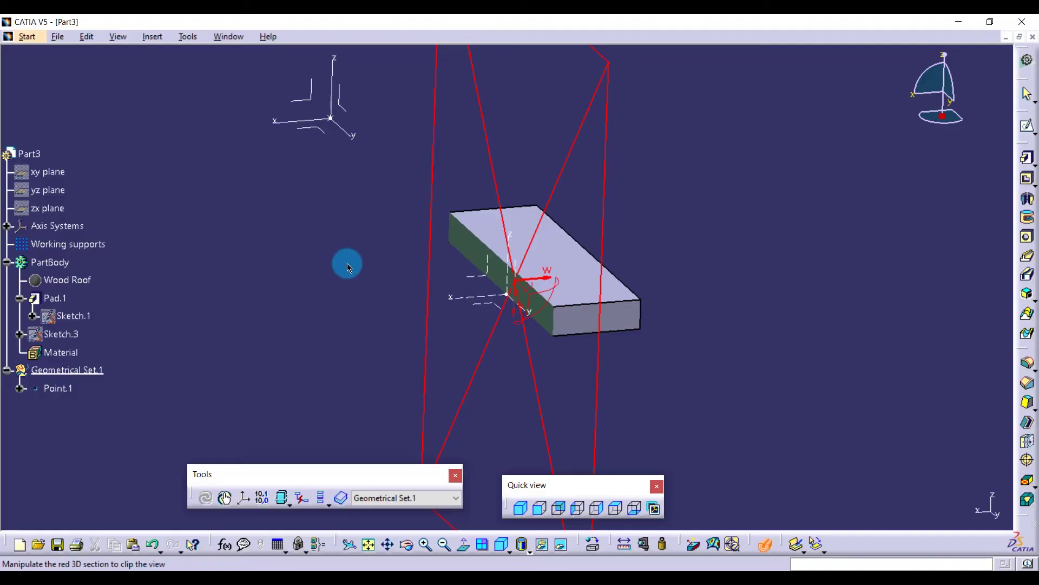
middle_click_drag(348, 265, 388, 311)
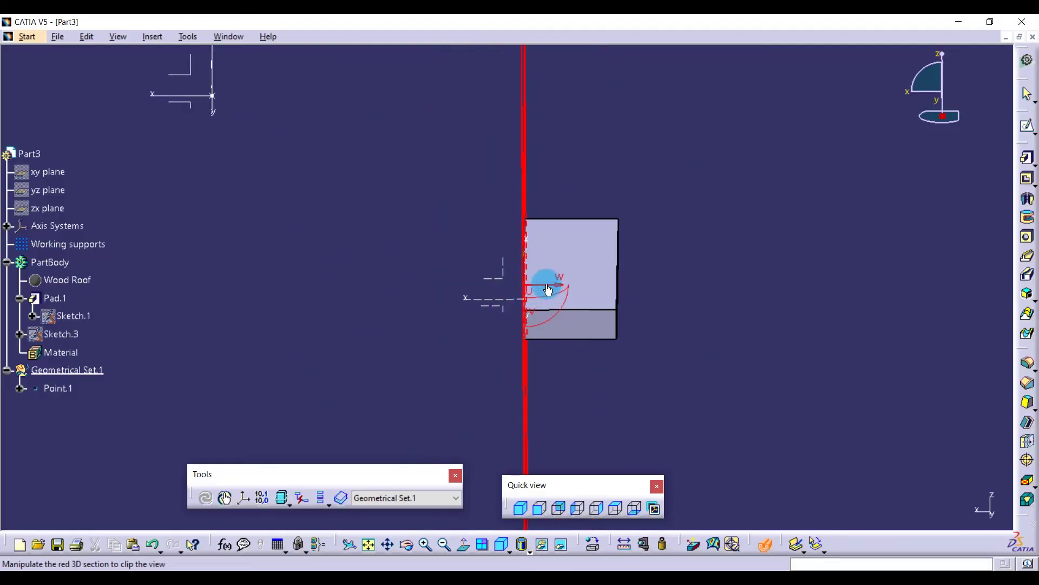
left_click_drag(541, 285, 418, 292)
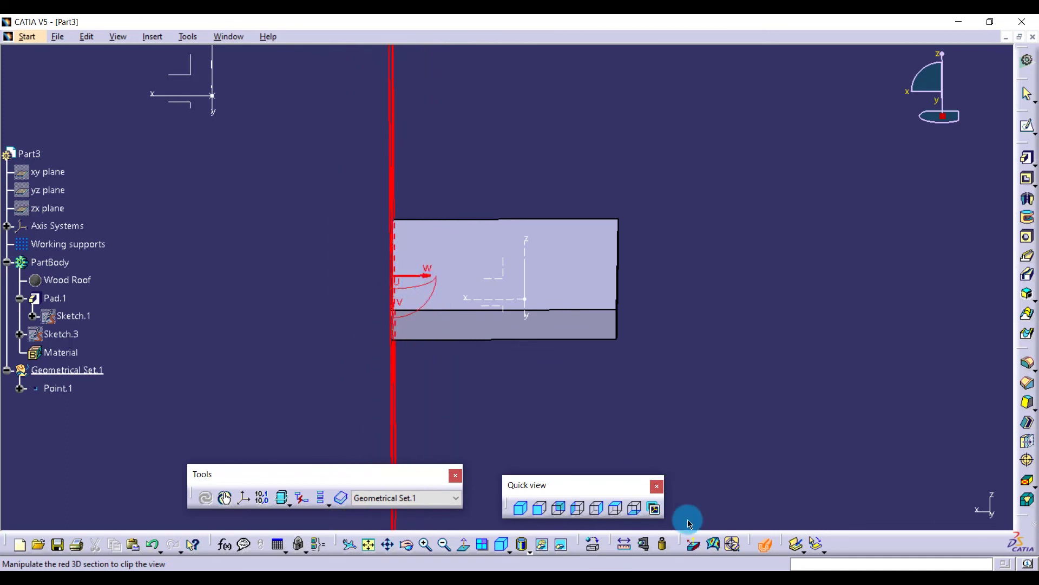
left_click(763, 548)
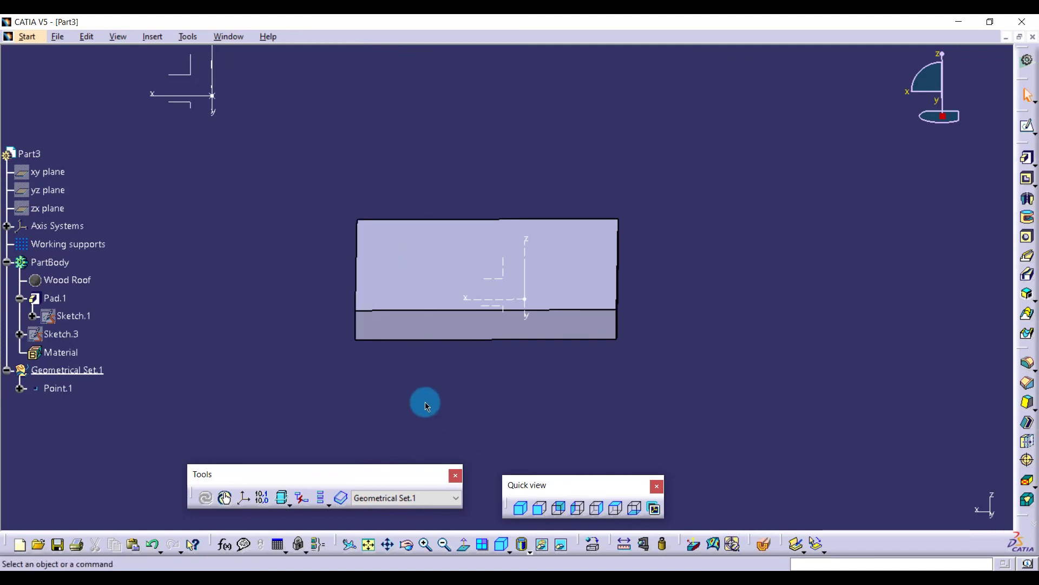
Step: Open Sketch.3 for editing, try cutting the part by its sketch plane, and exit the sketch
middle_click_drag(396, 357, 531, 375)
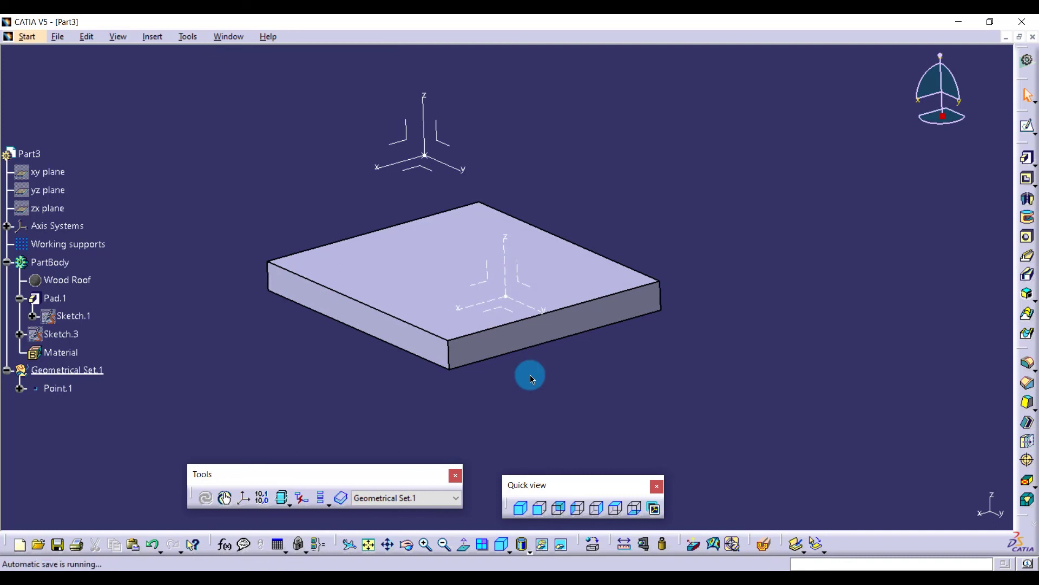
double_click(67, 336)
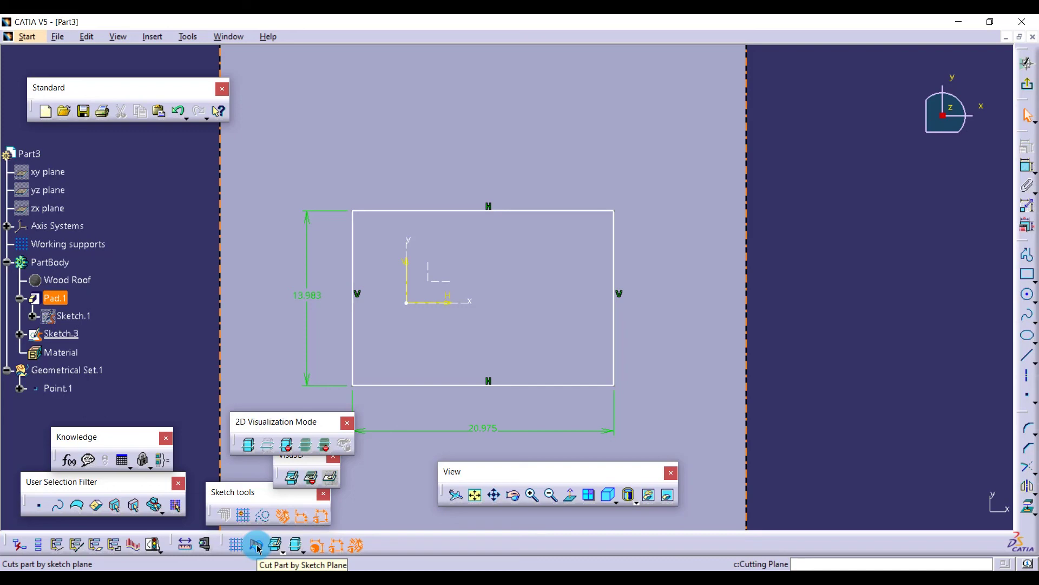
left_click(256, 545)
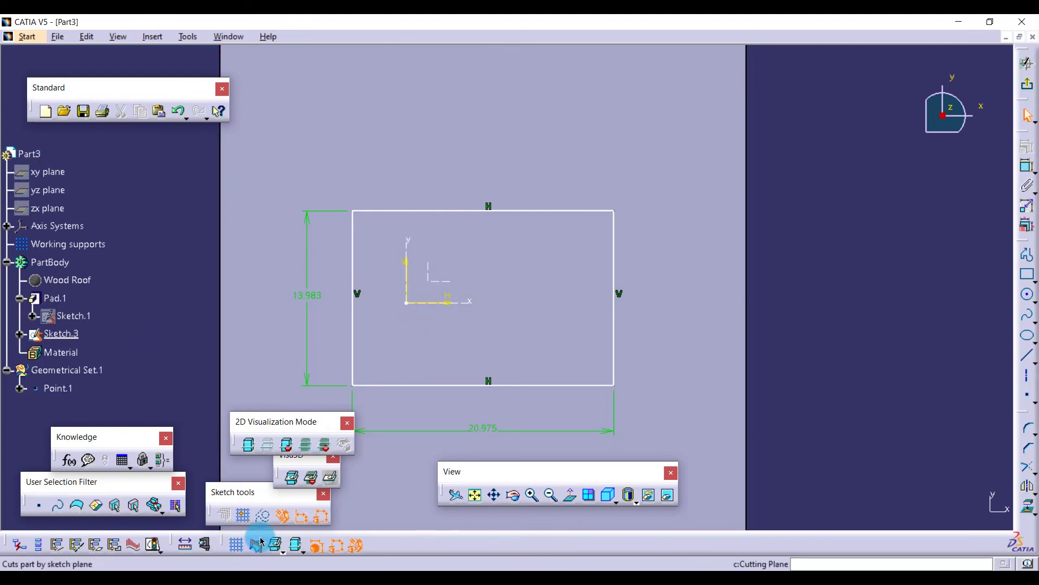
left_click(1027, 85)
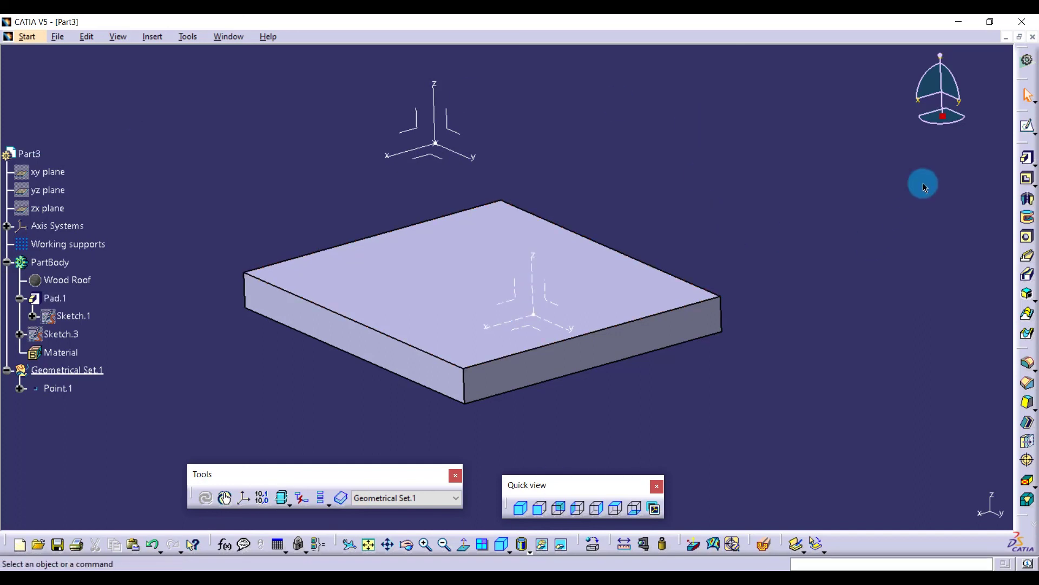
Step: Start a new sketch on the zx plane and cut the part by that sketch plane, viewing the section in 3D
left_click(1025, 131)
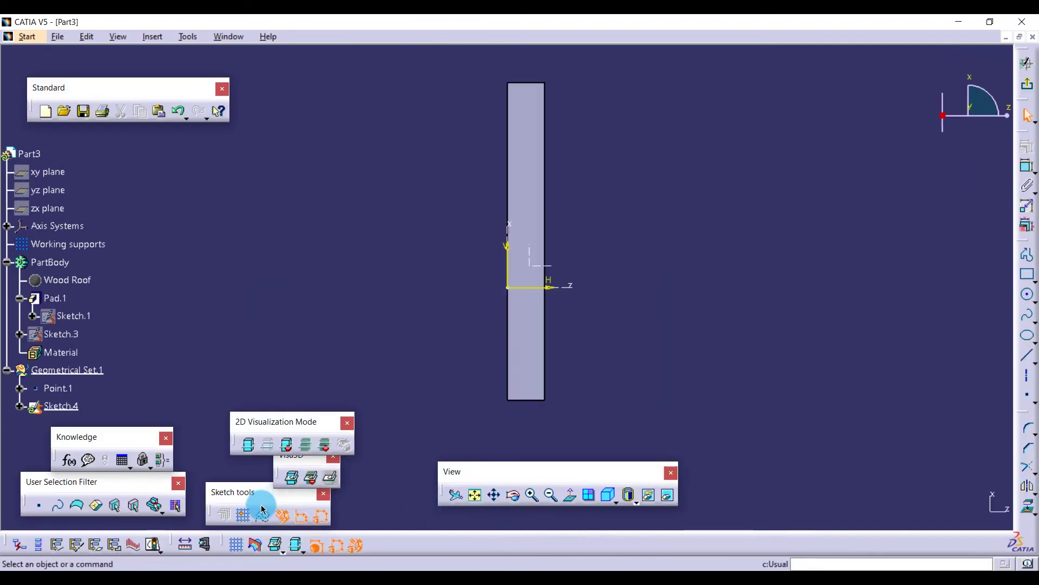
left_click(254, 545)
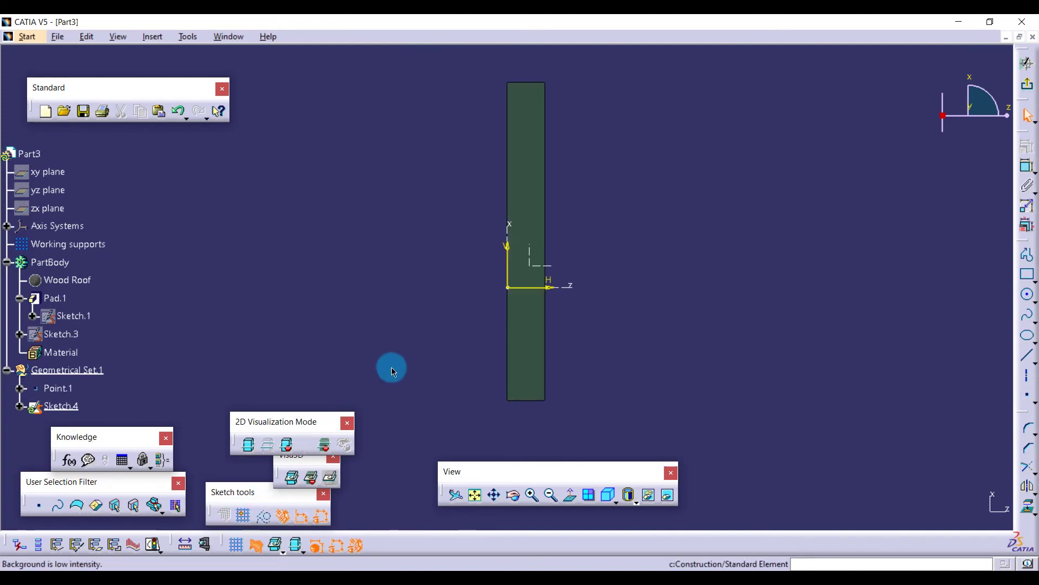
mouse_move(671, 205)
middle_mouse_down()
mouse_move(515, 225)
mouse_move(492, 262)
mouse_move(640, 327)
mouse_move(601, 159)
middle_mouse_up()
middle_click_drag(462, 297, 567, 314)
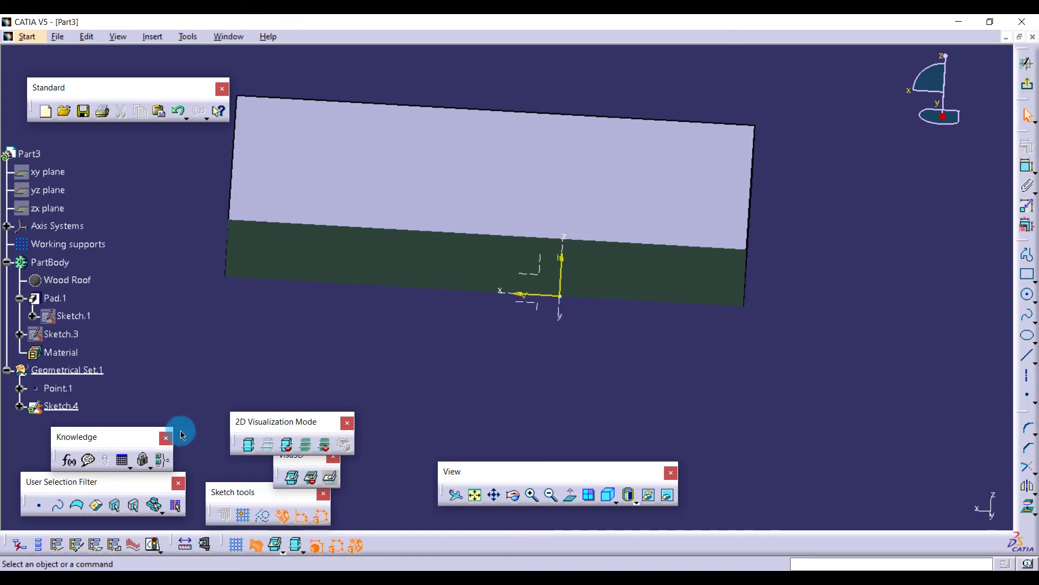
Step: Turn off the cut by the sketch plane, view the whole plate, and exit the empty sketch
left_click(256, 544)
middle_click_drag(490, 412, 561, 442)
middle_click_drag(437, 370, 476, 369)
left_click(1027, 84)
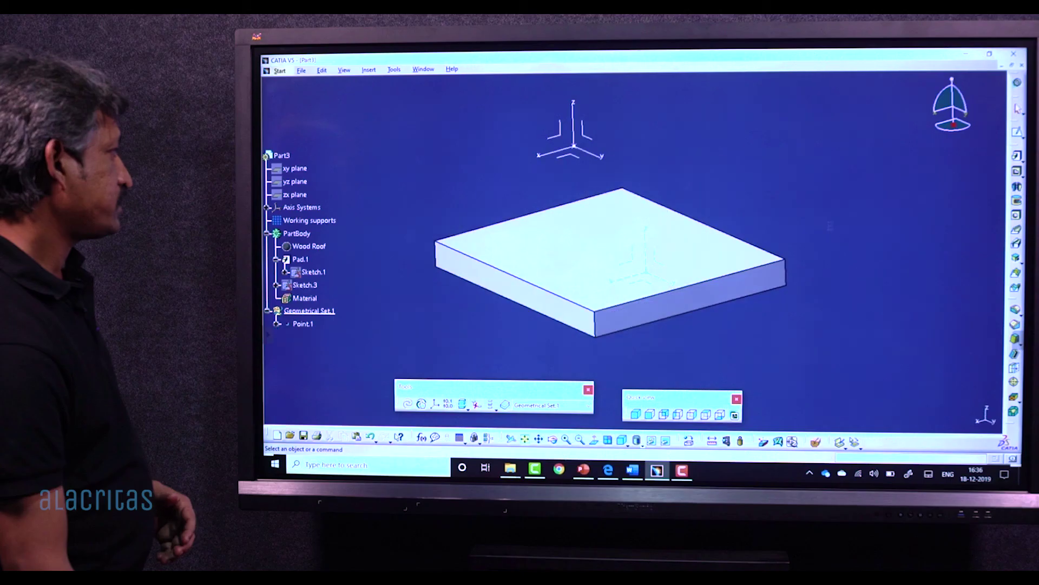
middle_click_drag(579, 307, 581, 311)
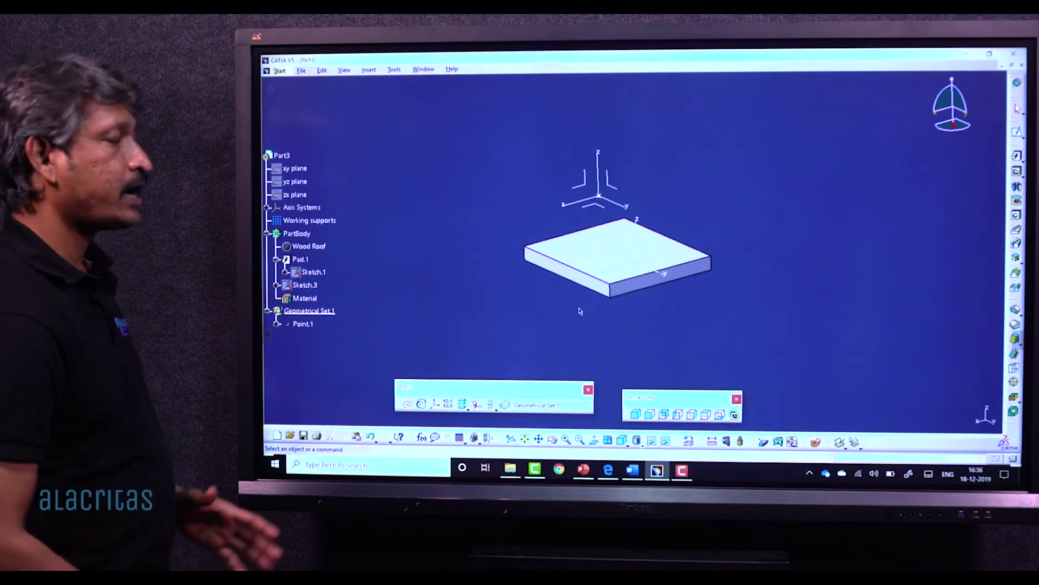